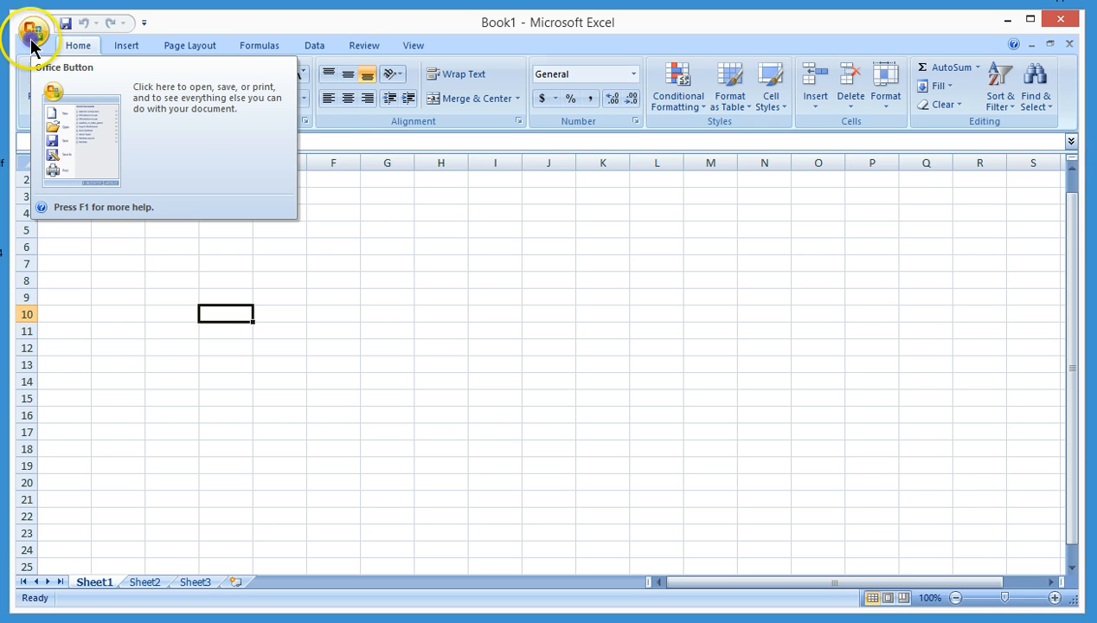
Save the blank workbook to the Desktop as 06SpaServices_rt in Excel Workbook format
{"action": "left_click", "coordinate": [30, 38]}
{"action": "mouse_move", "coordinate": [59, 186]}
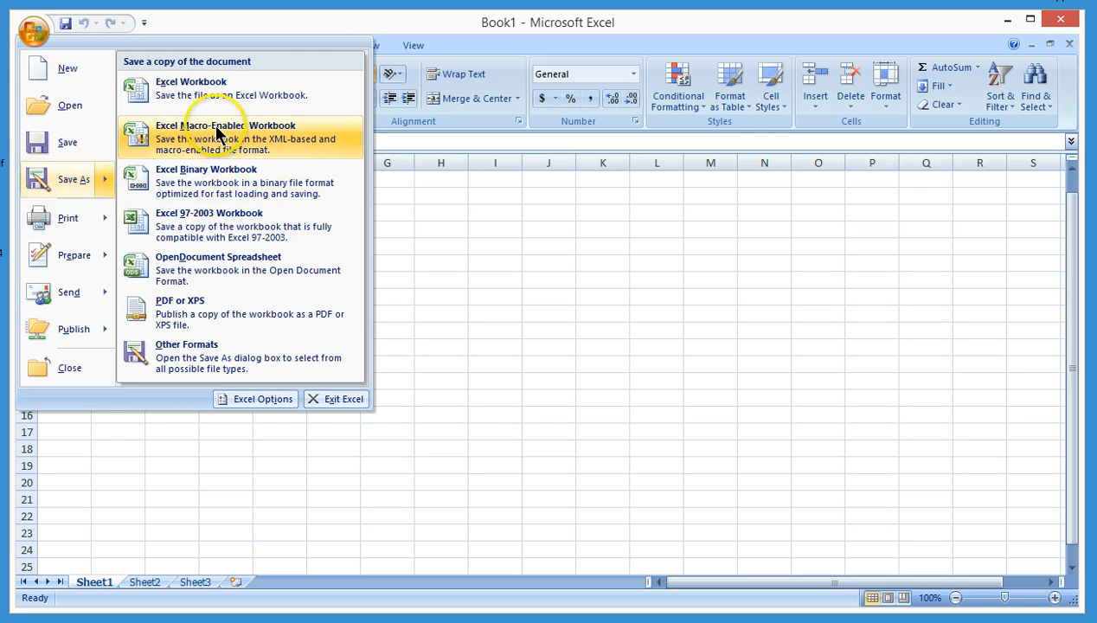
{"action": "left_click", "coordinate": [251, 96]}
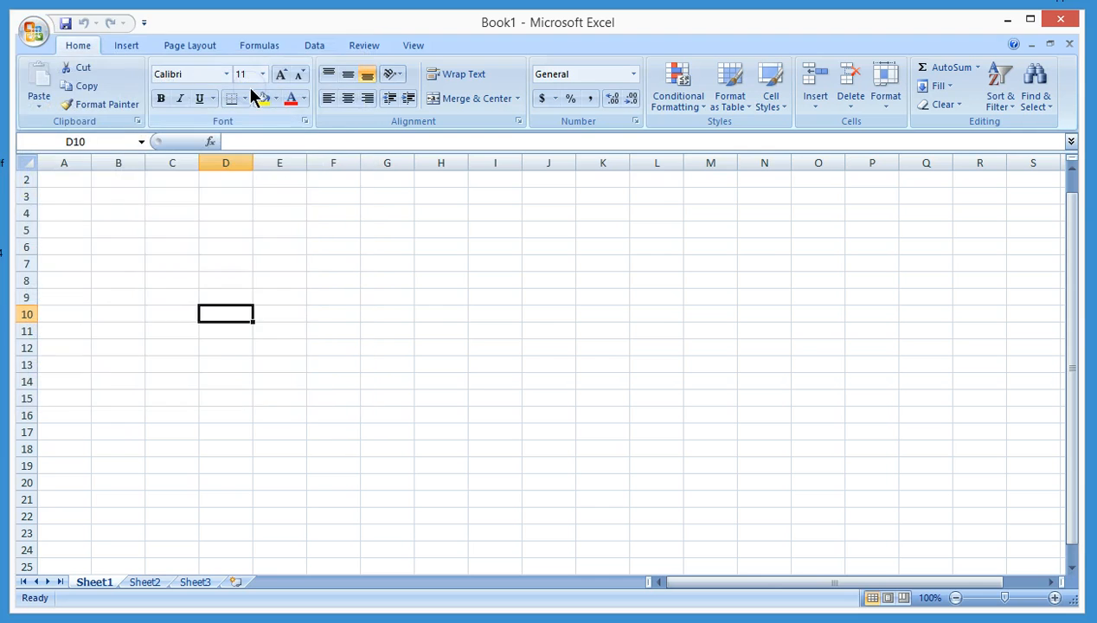
{"action": "left_click_drag", "start_coordinate": [150, 184], "coordinate": [145, 165]}
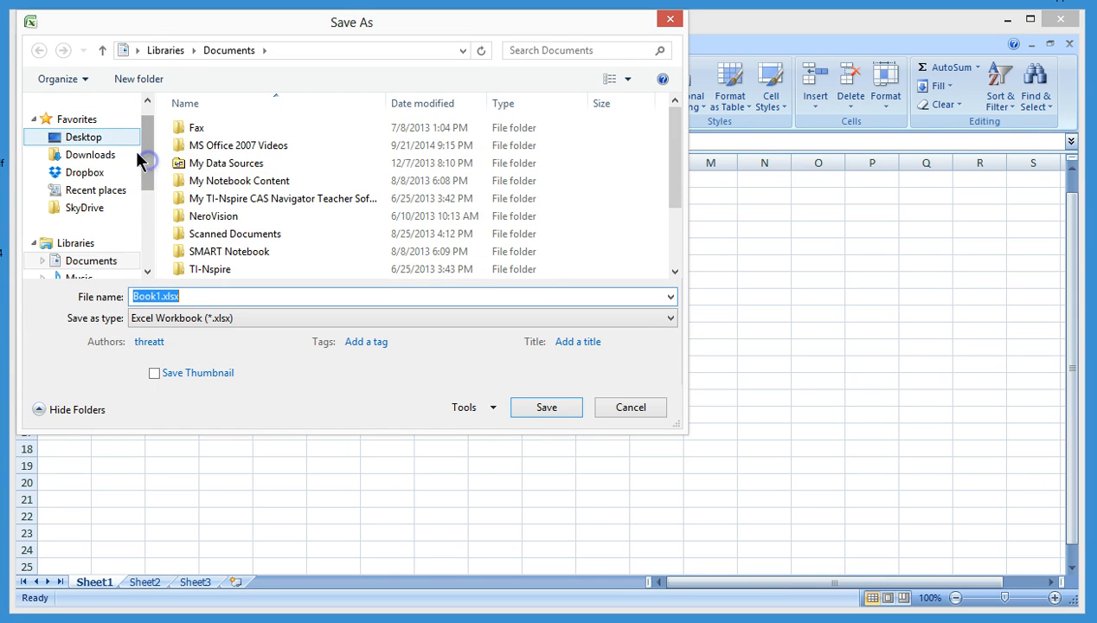
{"action": "left_click", "coordinate": [111, 136]}
{"action": "left_click", "coordinate": [179, 296]}
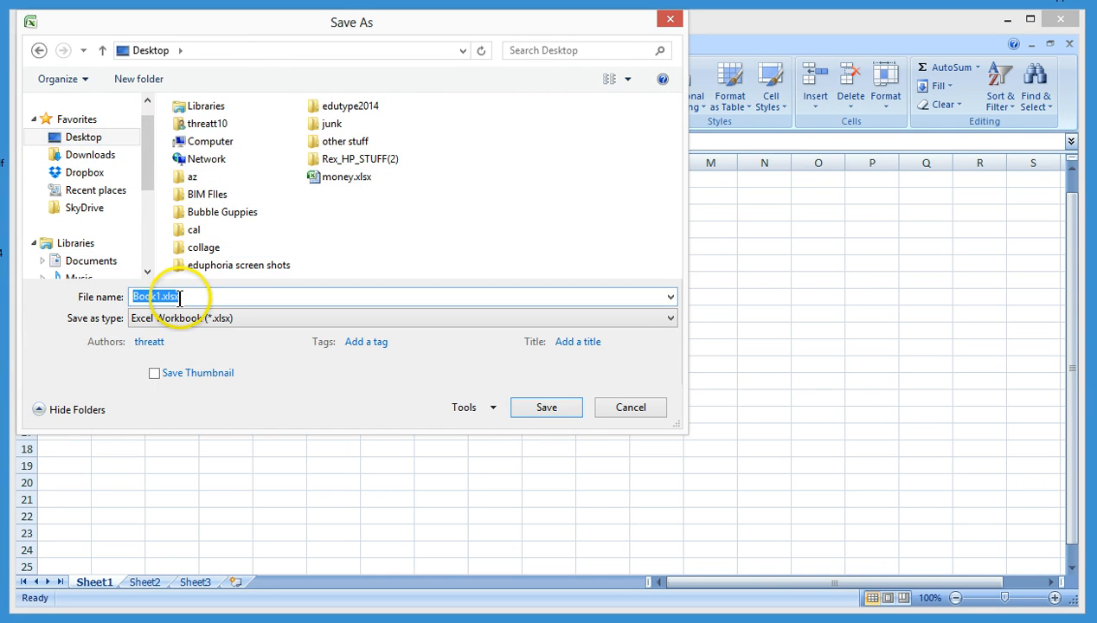
{"action": "type", "text": "060"}
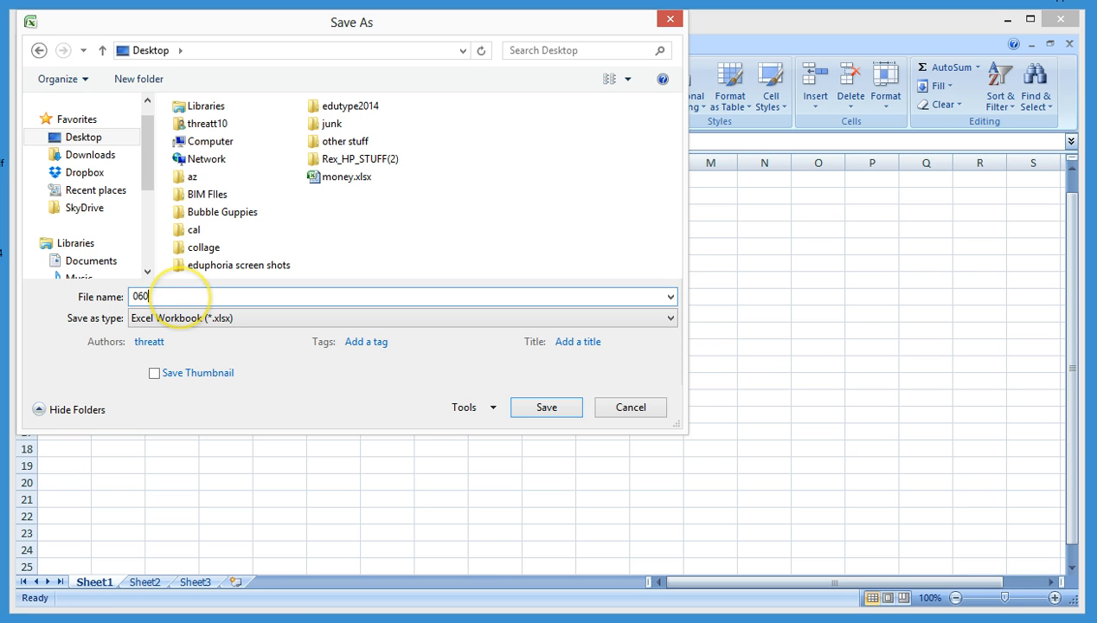
{"action": "key", "text": "BackSpace"}
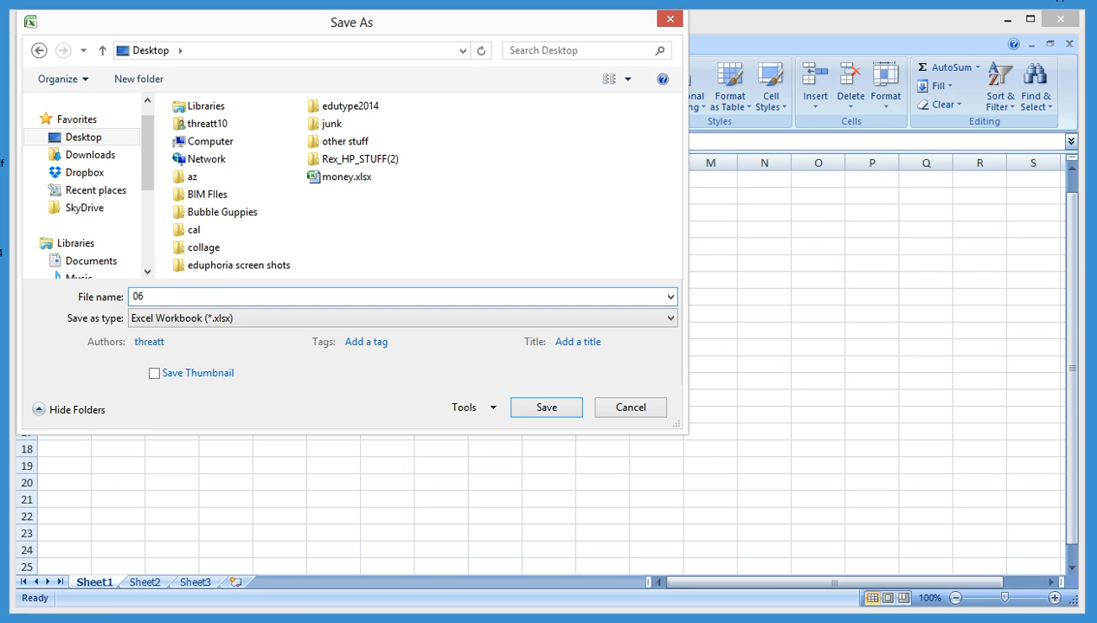
{"action": "type", "text": "SpaServices_rt"}
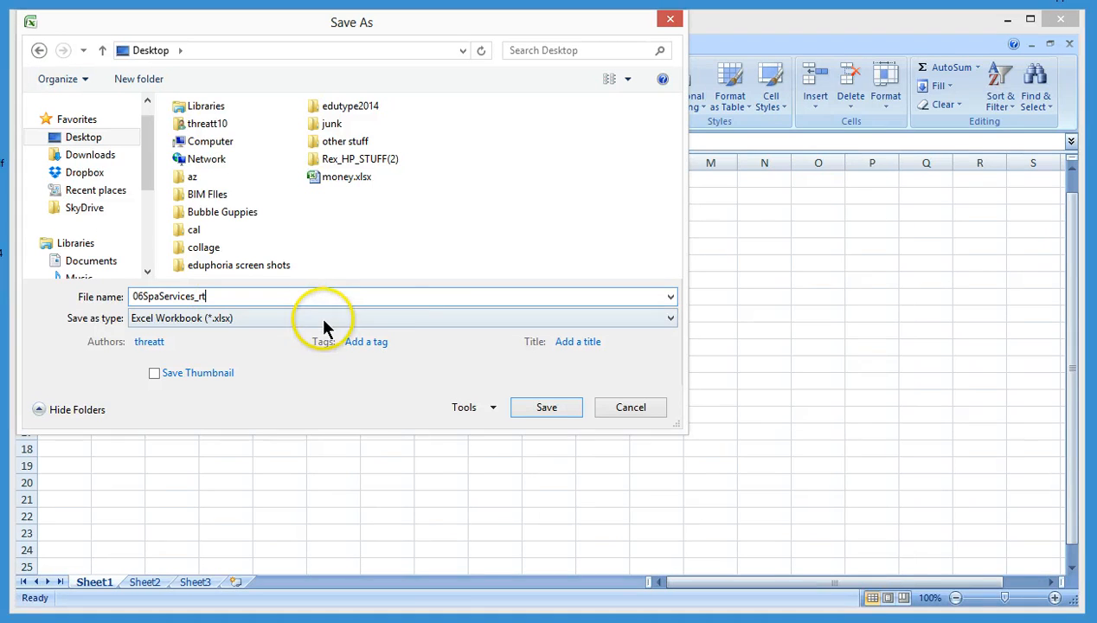
{"action": "left_click", "coordinate": [543, 411]}
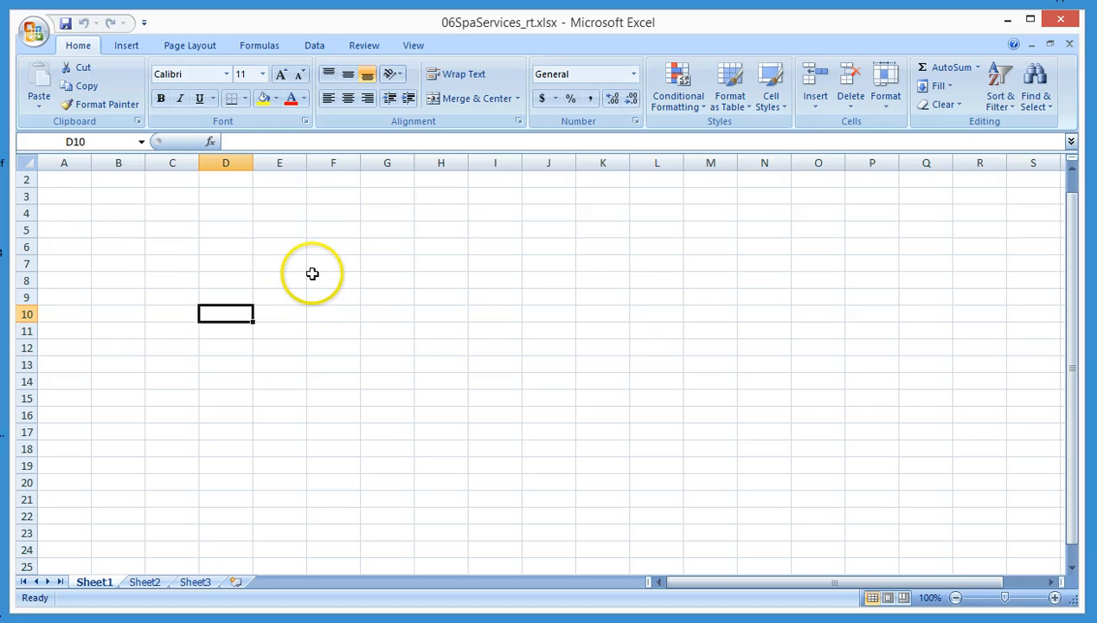
{"action": "left_click", "coordinate": [66, 181]}
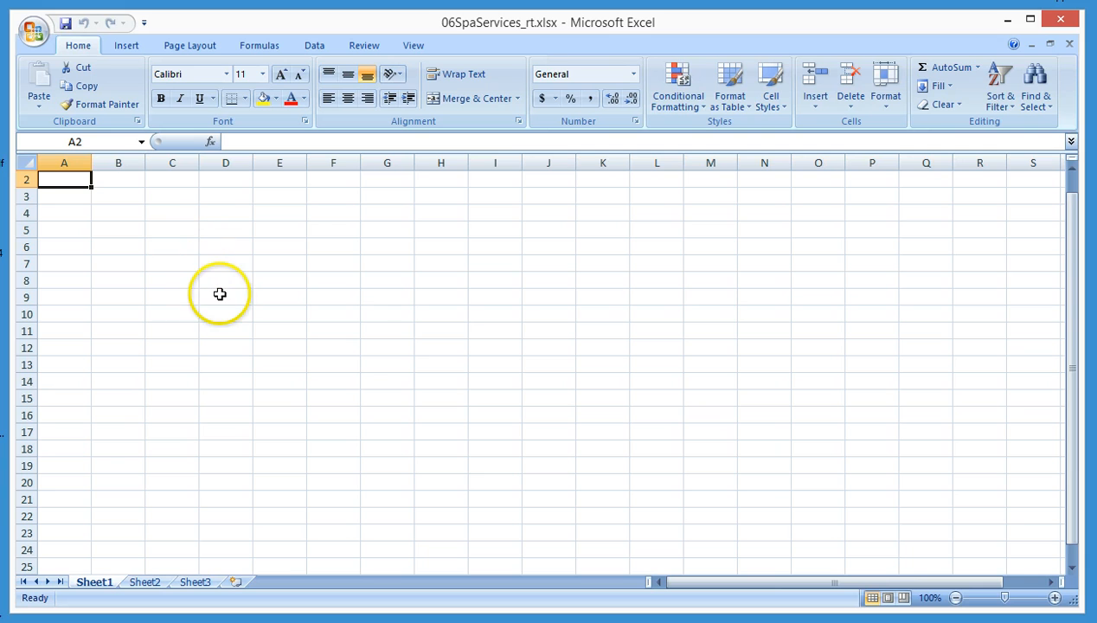
{"action": "scroll", "coordinate": [191, 253], "scroll_direction": "up", "scroll_amount": 1}
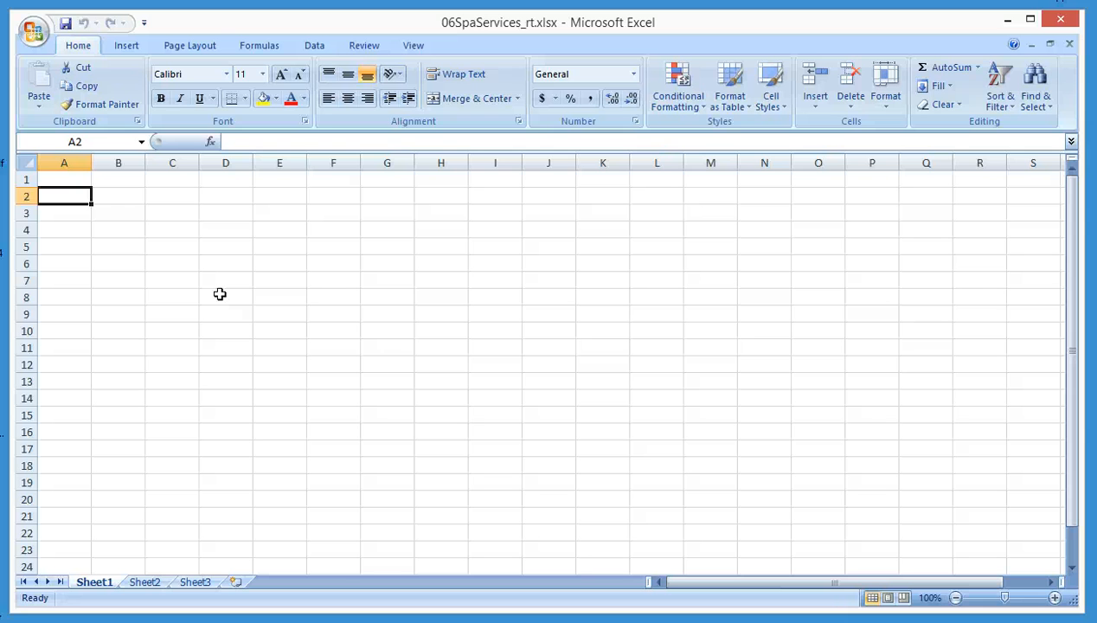
{"action": "left_click", "coordinate": [35, 32]}
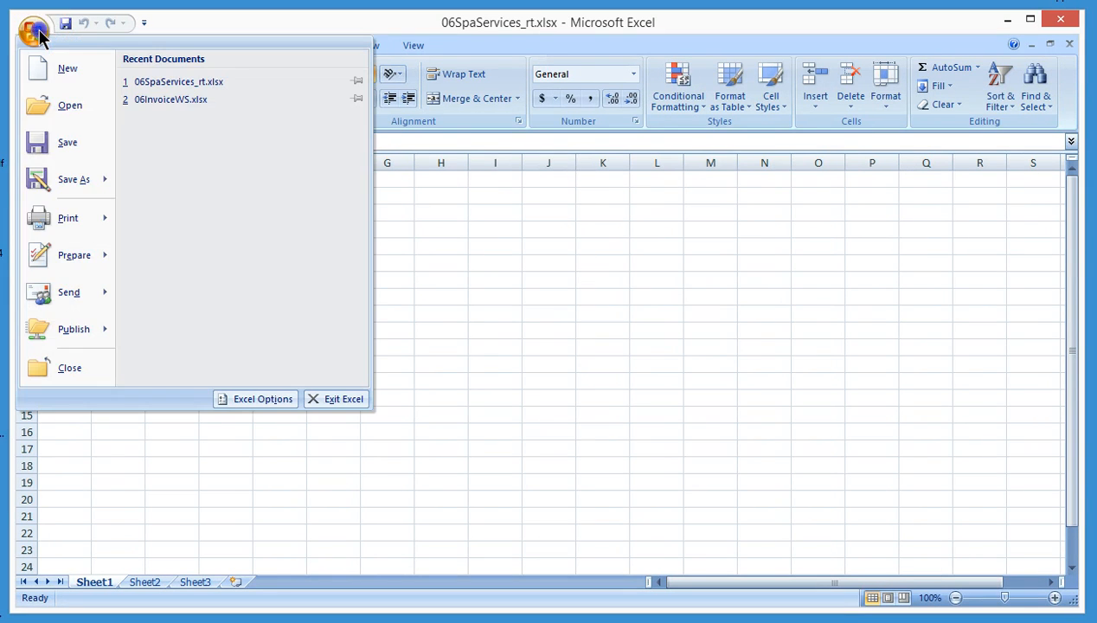
{"action": "left_click", "coordinate": [255, 399]}
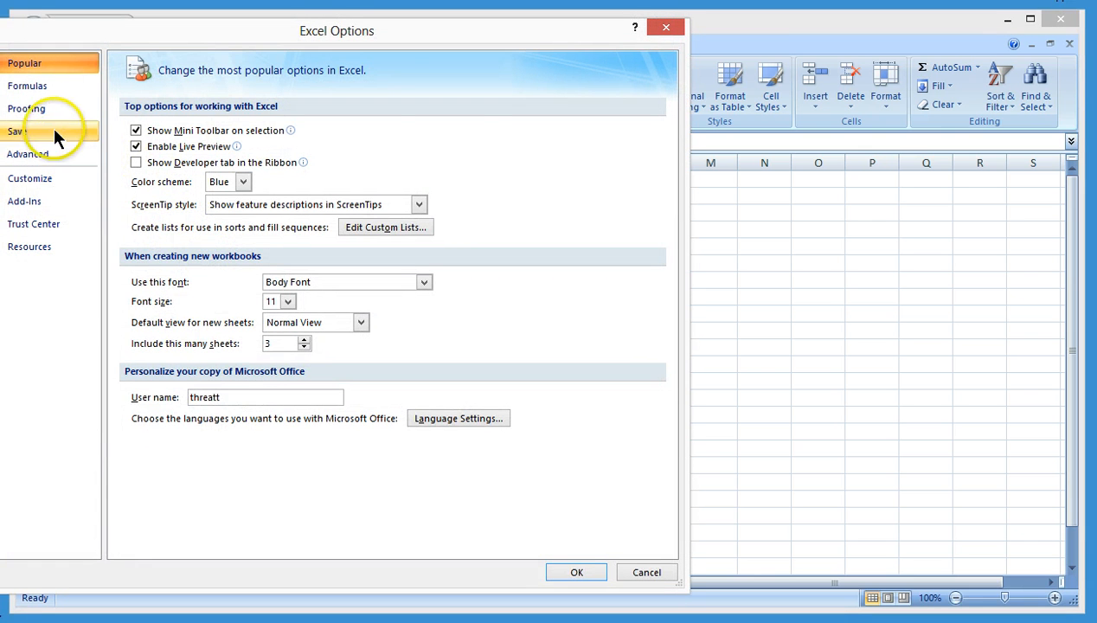
{"action": "left_click", "coordinate": [34, 109]}
{"action": "left_click", "coordinate": [411, 141]}
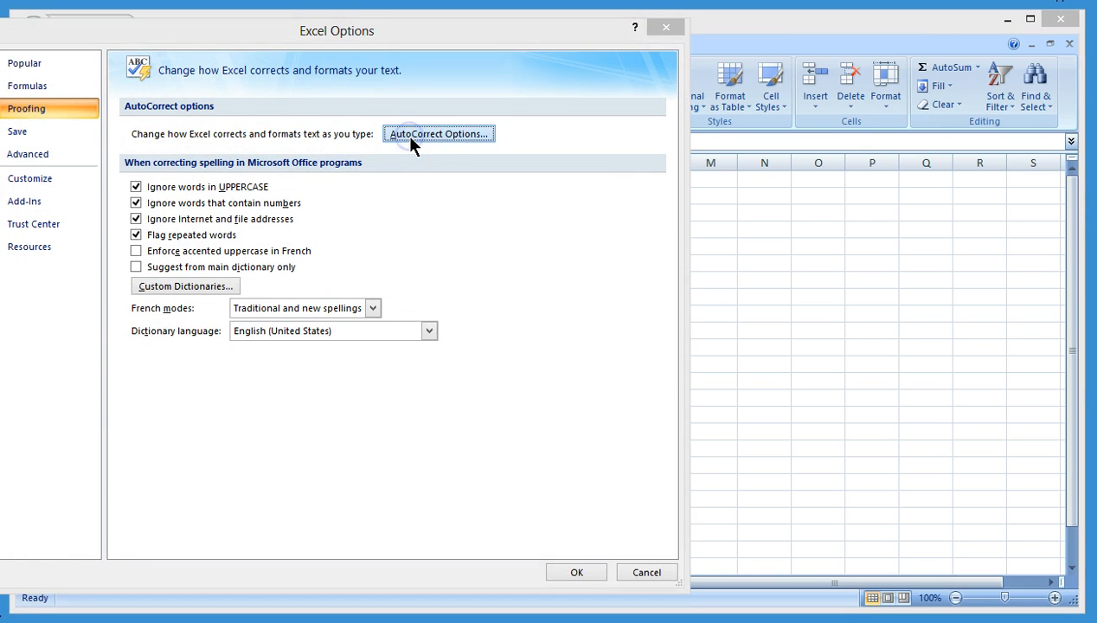
{"action": "left_click", "coordinate": [242, 282]}
{"action": "type", "text": "m"}
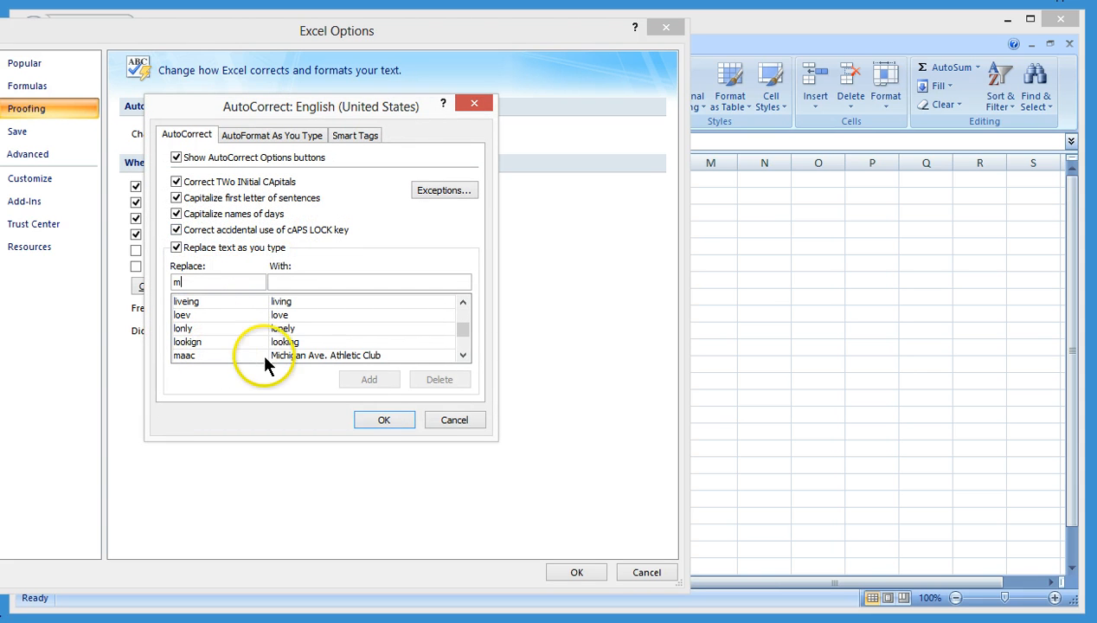
{"action": "left_click", "coordinate": [453, 419]}
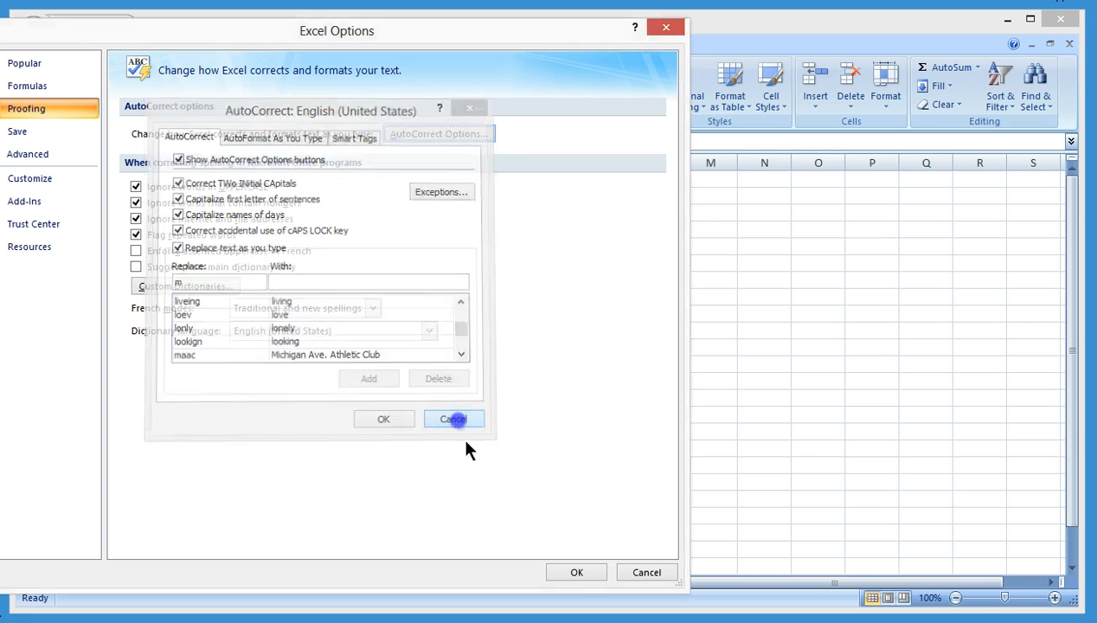
{"action": "left_click", "coordinate": [573, 571]}
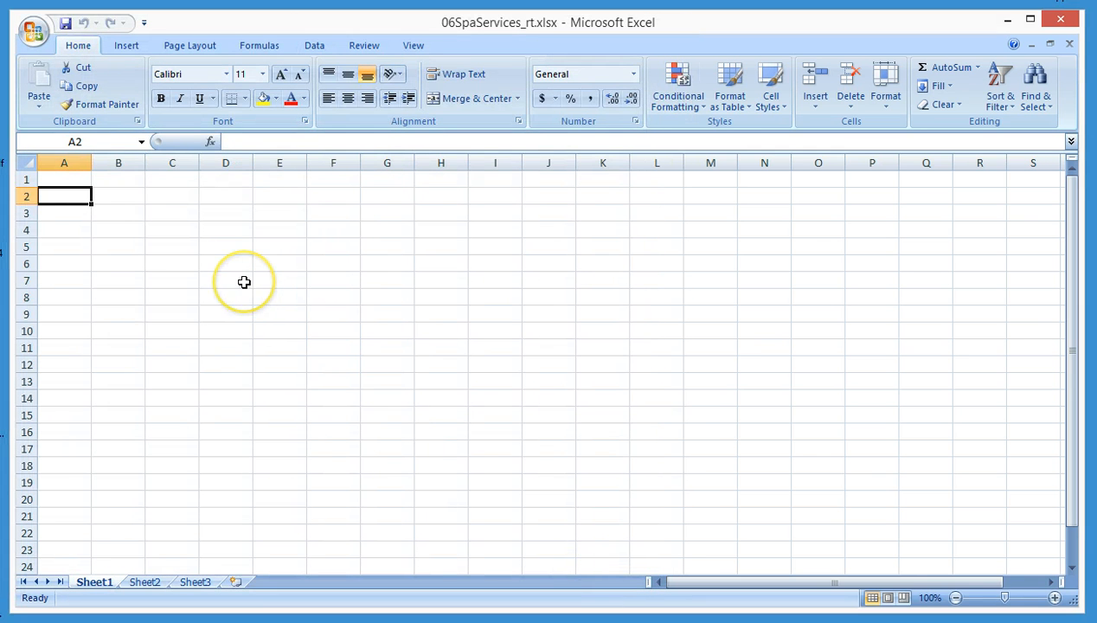
Enter the club title in A2 using the maac shortcut, and 'Date:' with 9-22 in A4:B4
{"action": "type", "text": "maac"}
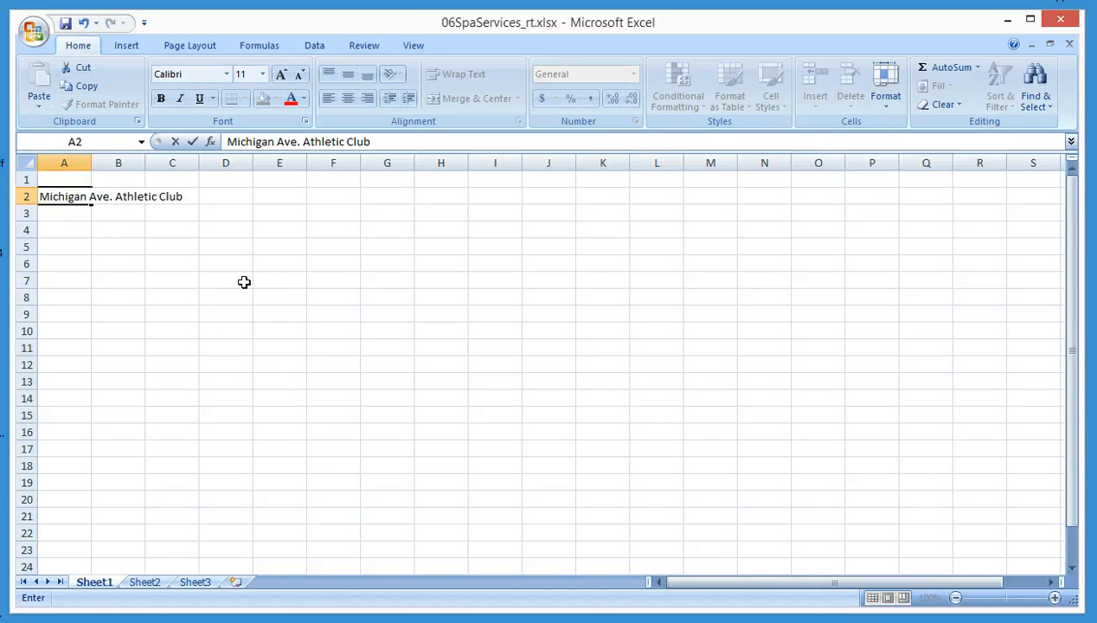
{"action": "type", "text": " Spa Services"}
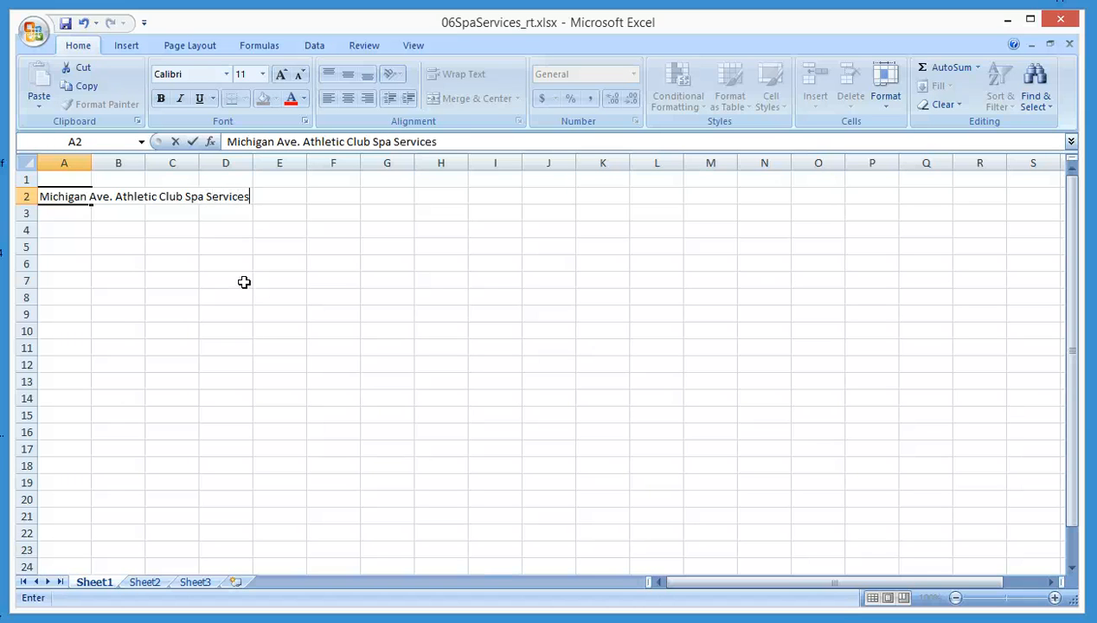
{"action": "key", "text": "Return"}
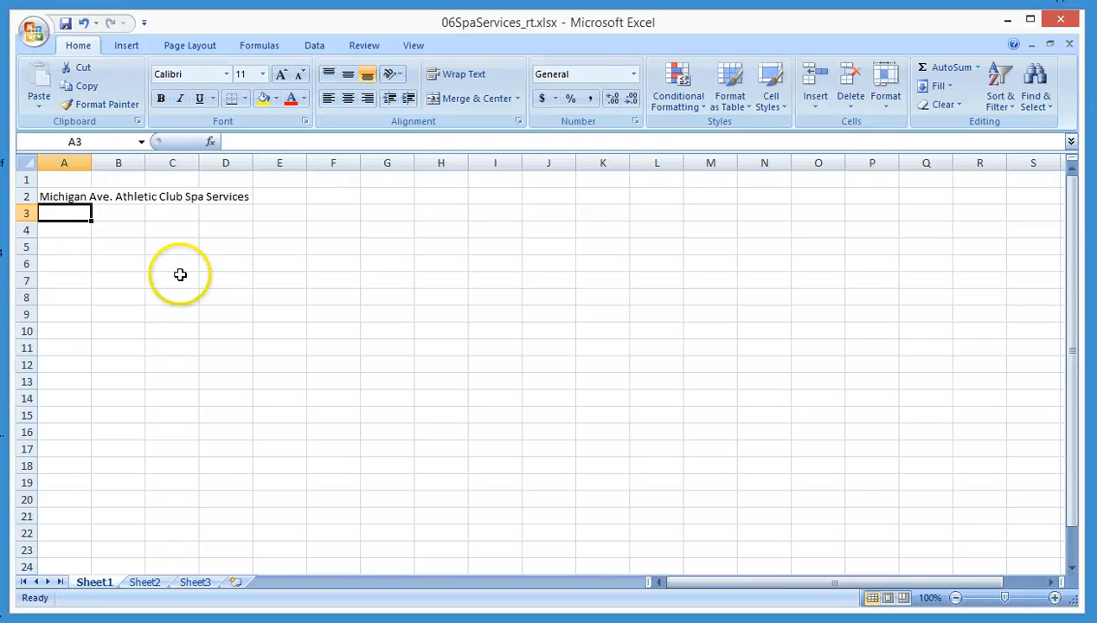
{"action": "left_click", "coordinate": [83, 230]}
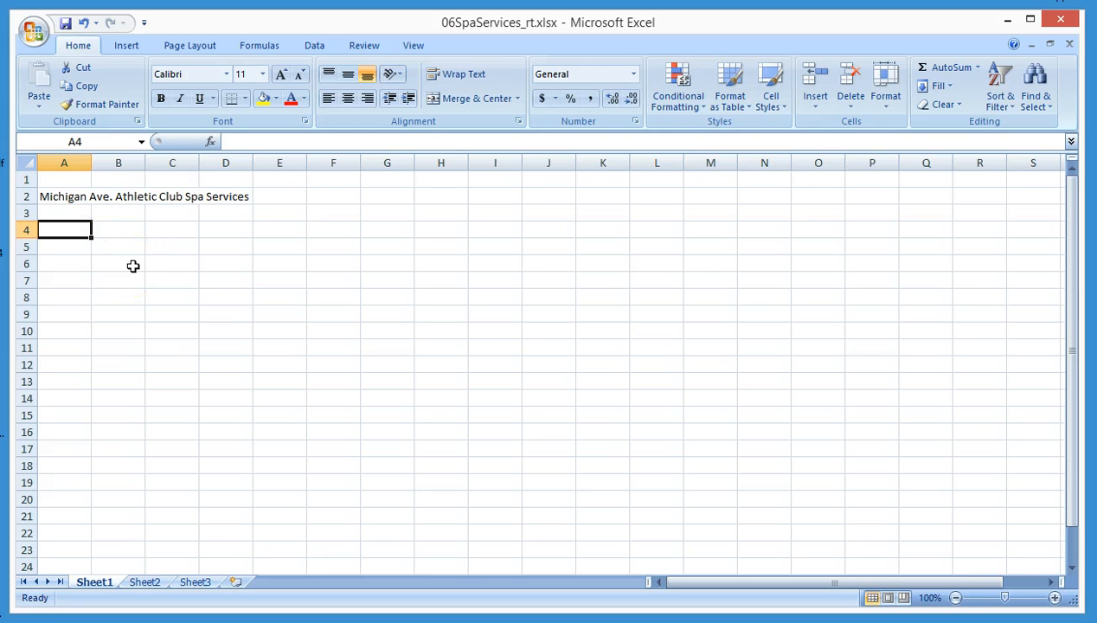
{"action": "type", "text": "Date:"}
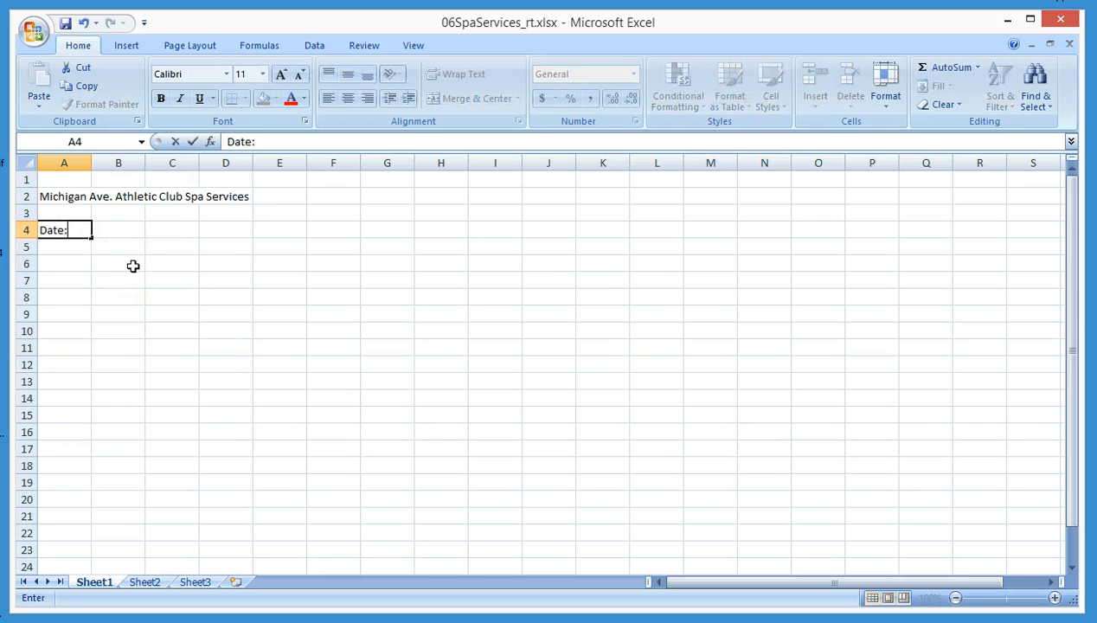
{"action": "key", "text": "Tab"}
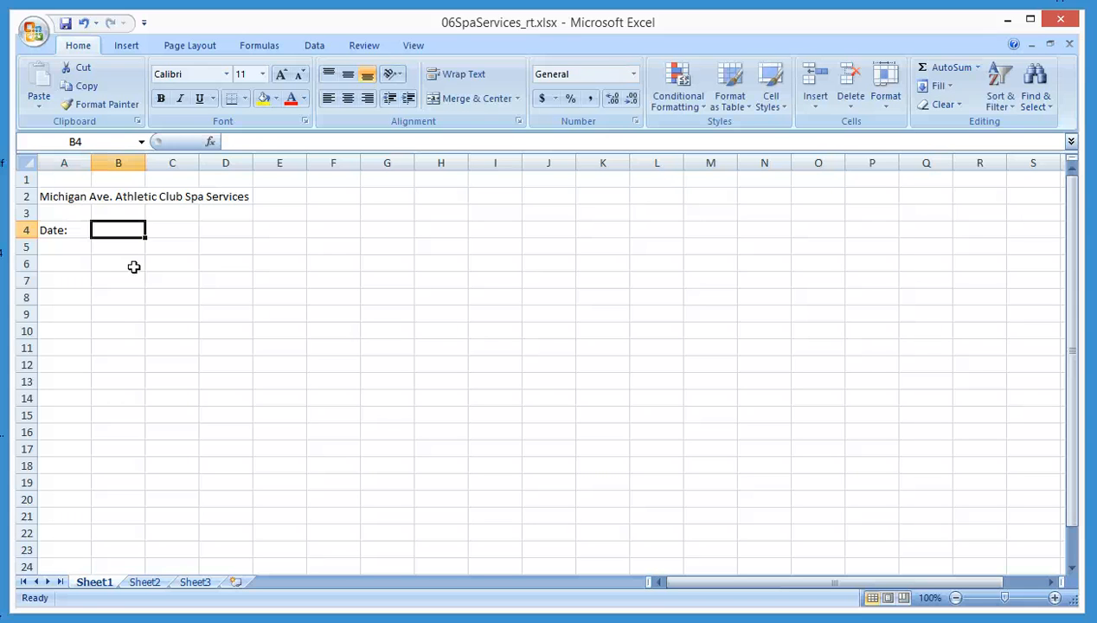
{"action": "type", "text": "9-22"}
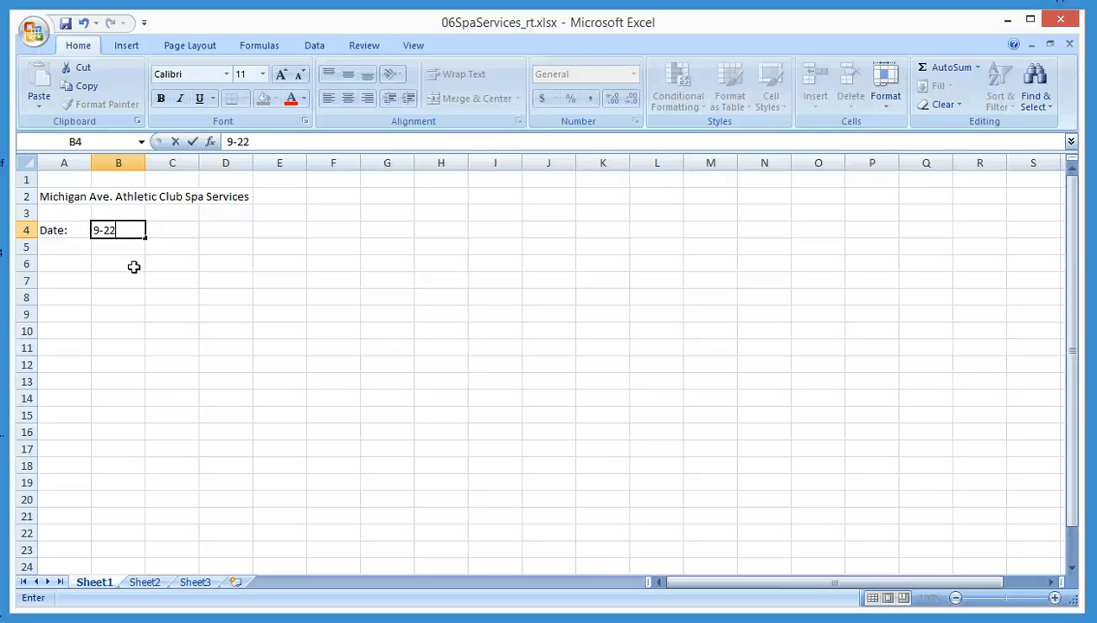
{"action": "key", "text": "Tab"}
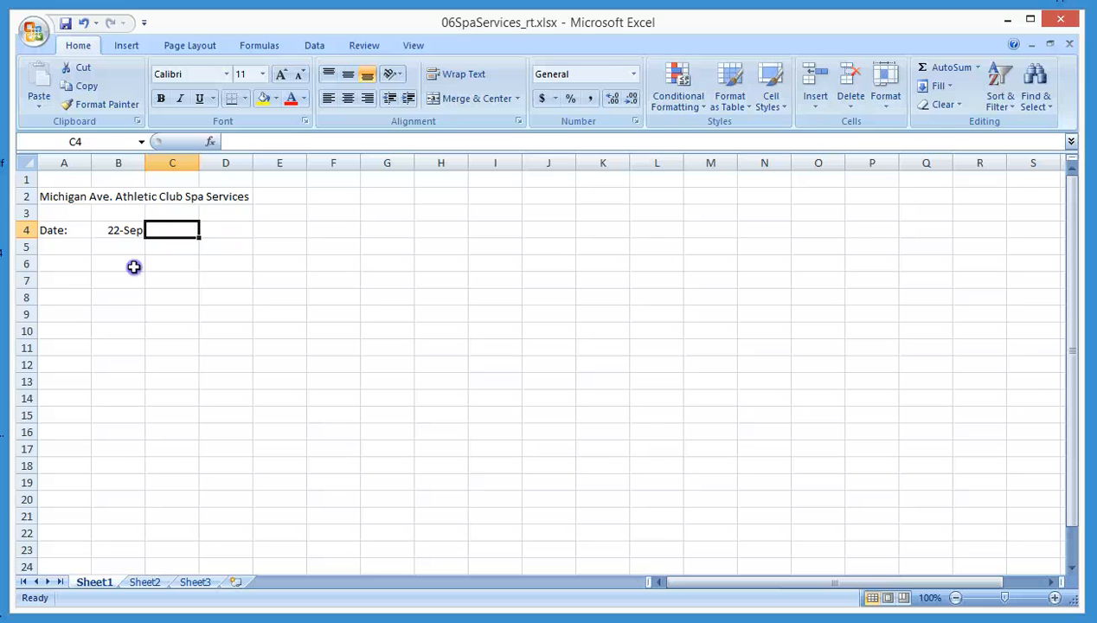
Enter the service name 'Massage' in cell B6
{"action": "left_click", "coordinate": [134, 267]}
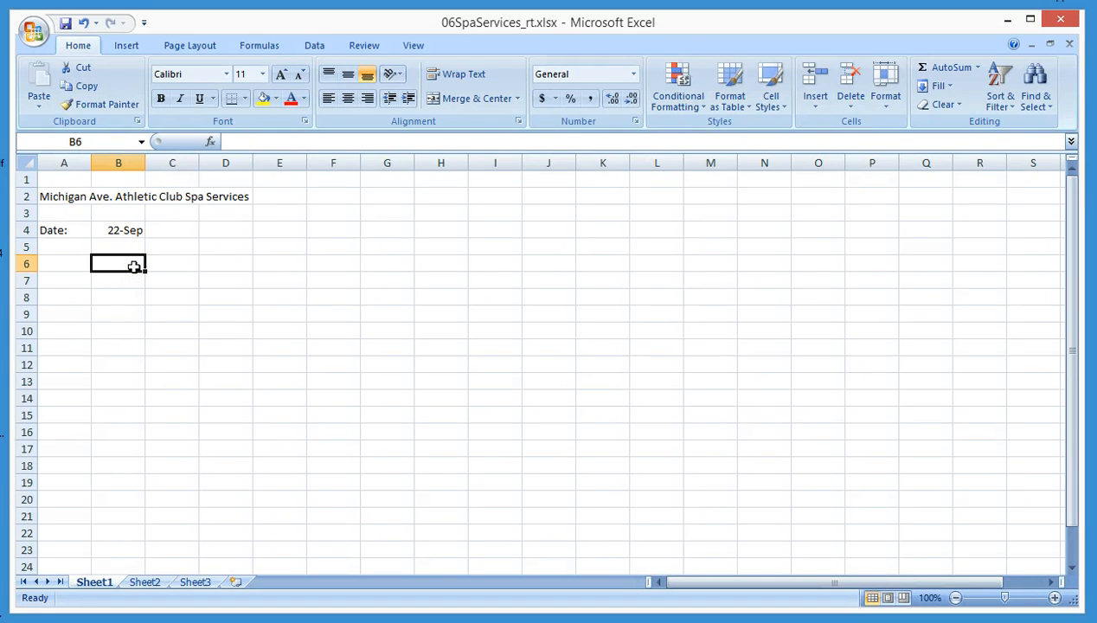
{"action": "type", "text": "Massage"}
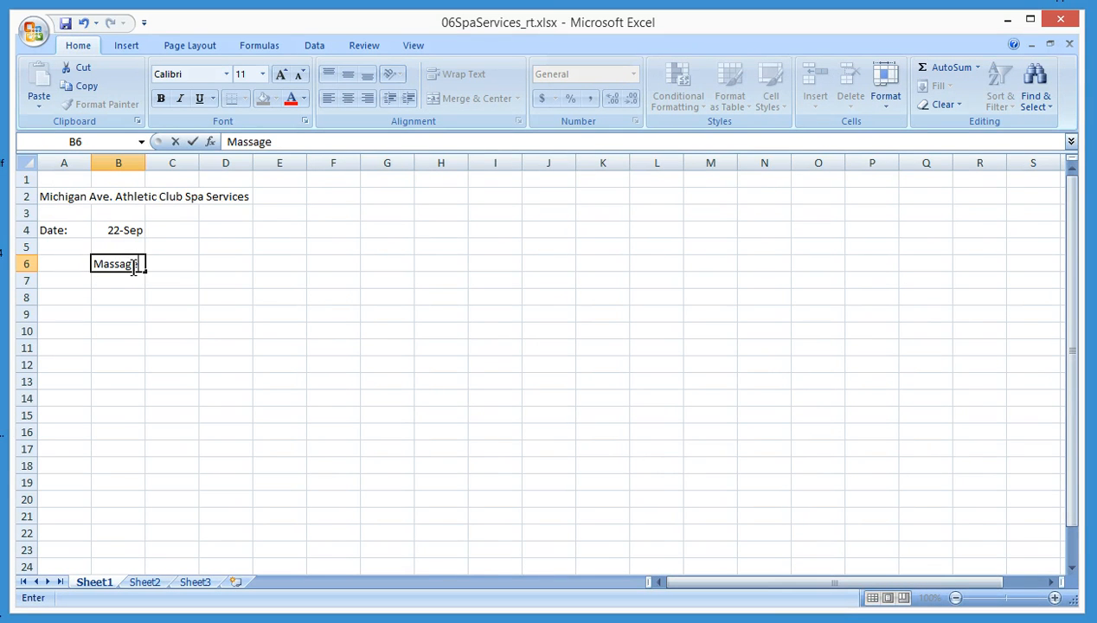
{"action": "key", "text": "Return"}
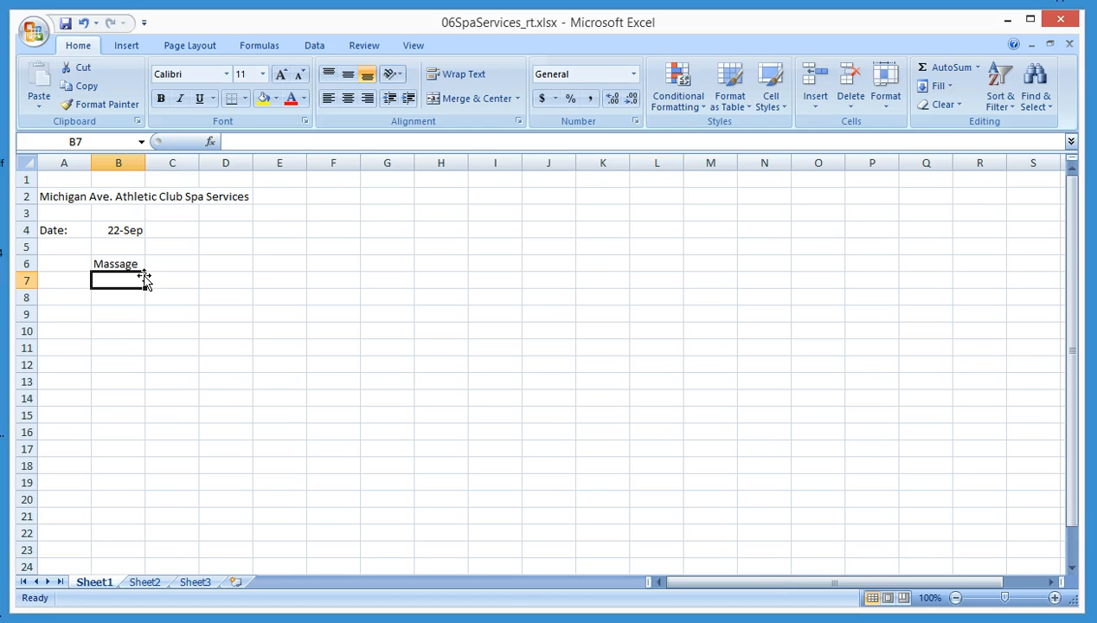
Fill A9:A18 with the series 1 to 10 using Fill Series
{"action": "left_click", "coordinate": [79, 314]}
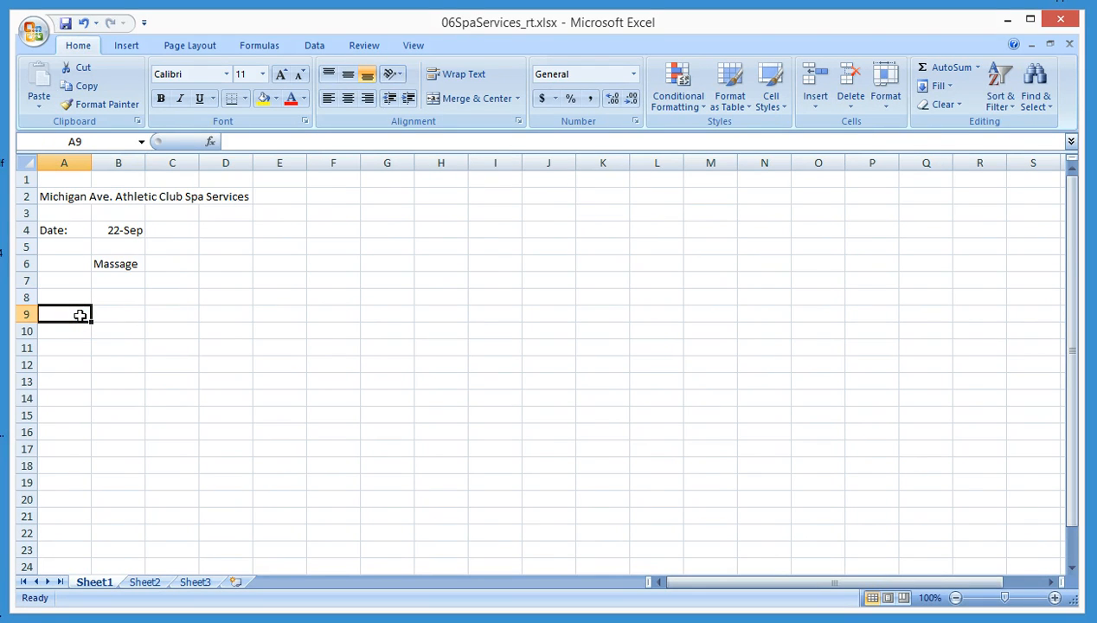
{"action": "key", "text": "Down"}
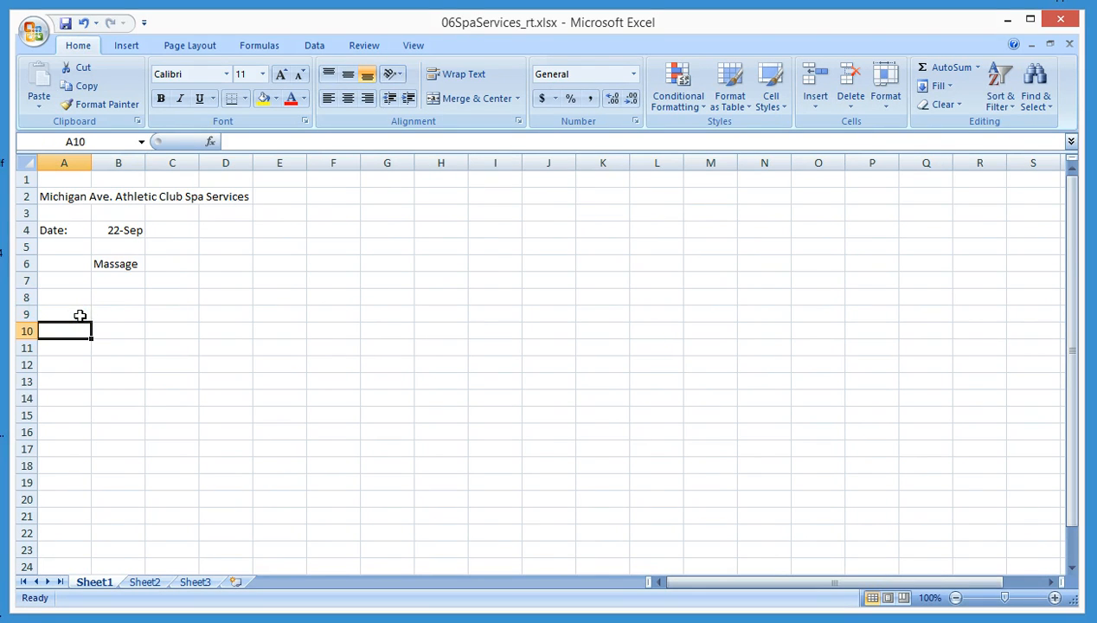
{"action": "left_click", "coordinate": [86, 315]}
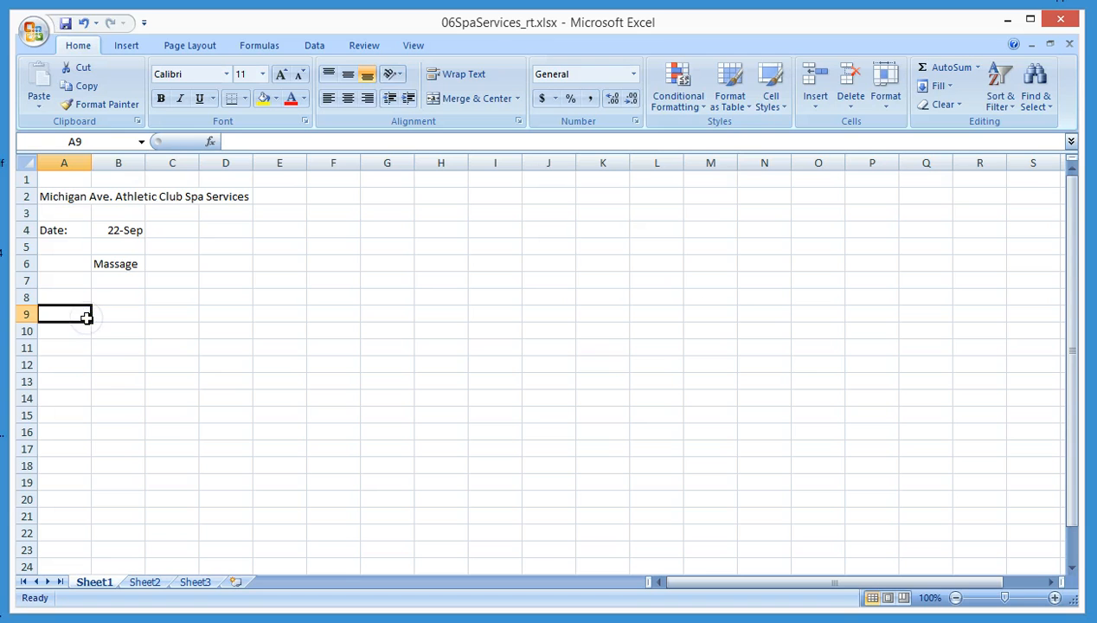
{"action": "key", "text": "Down"}
{"action": "left_click", "coordinate": [78, 311]}
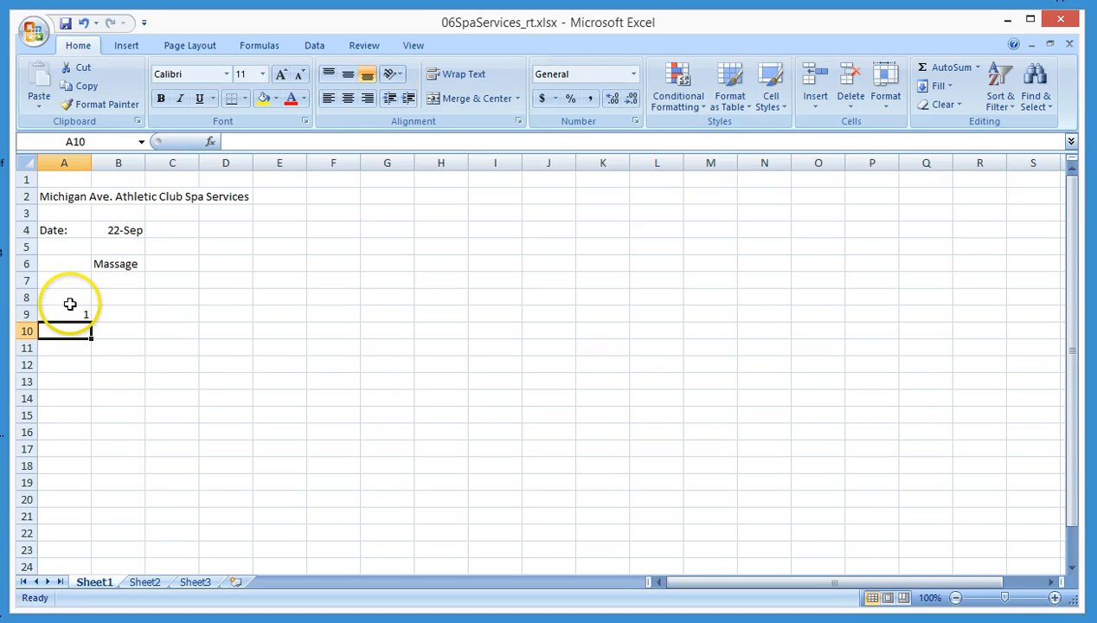
{"action": "left_click", "coordinate": [81, 312]}
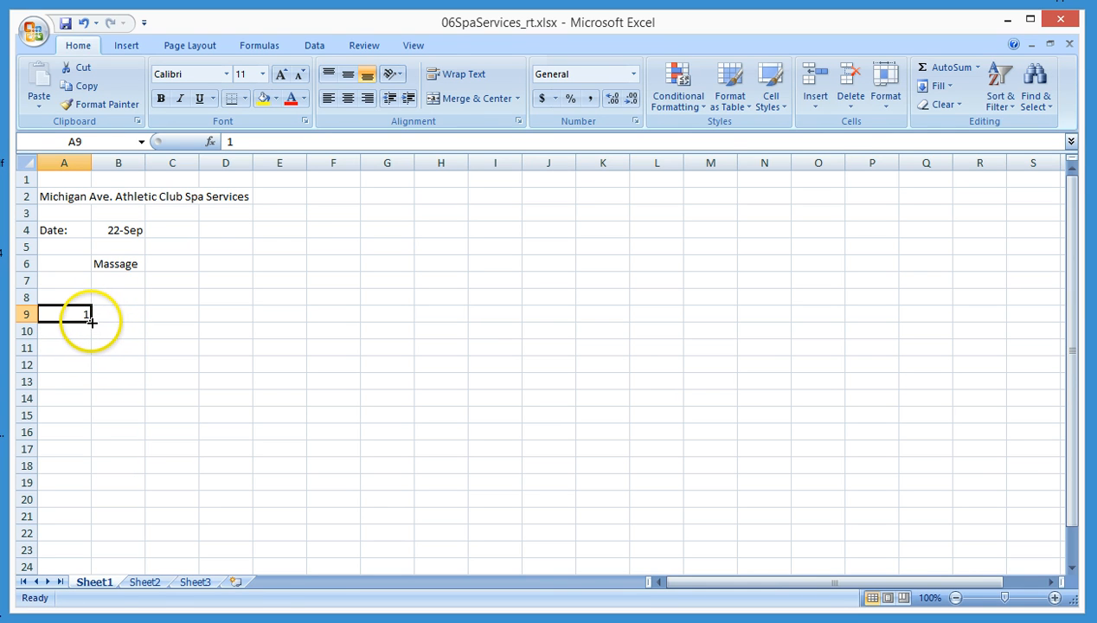
{"action": "left_click_drag", "start_coordinate": [92, 322], "coordinate": [79, 470]}
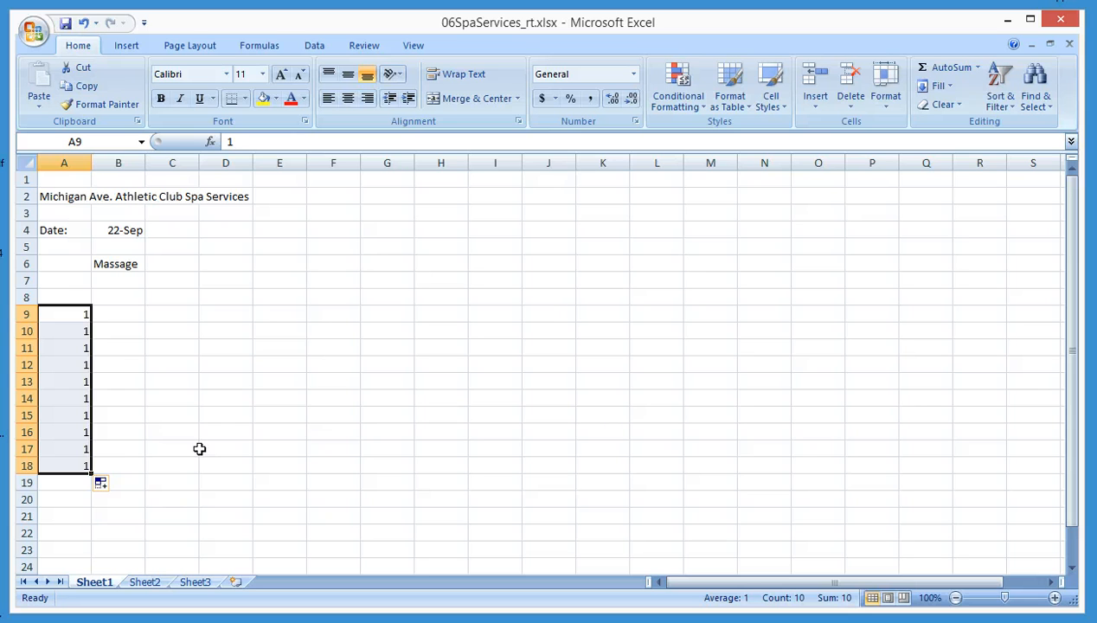
{"action": "left_click", "coordinate": [100, 484]}
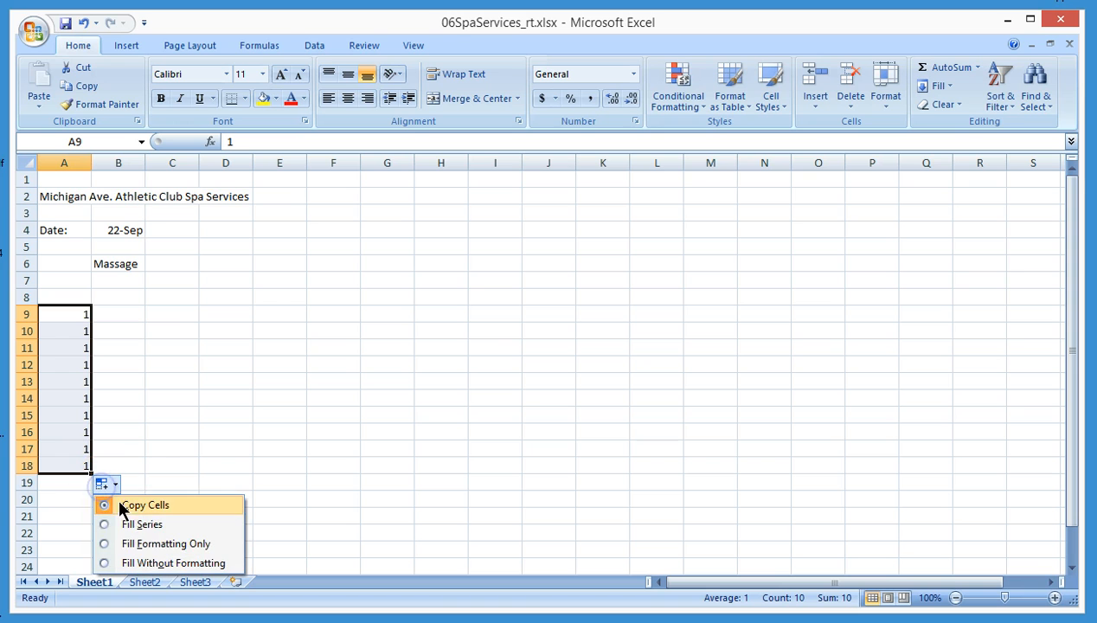
{"action": "left_click", "coordinate": [200, 526]}
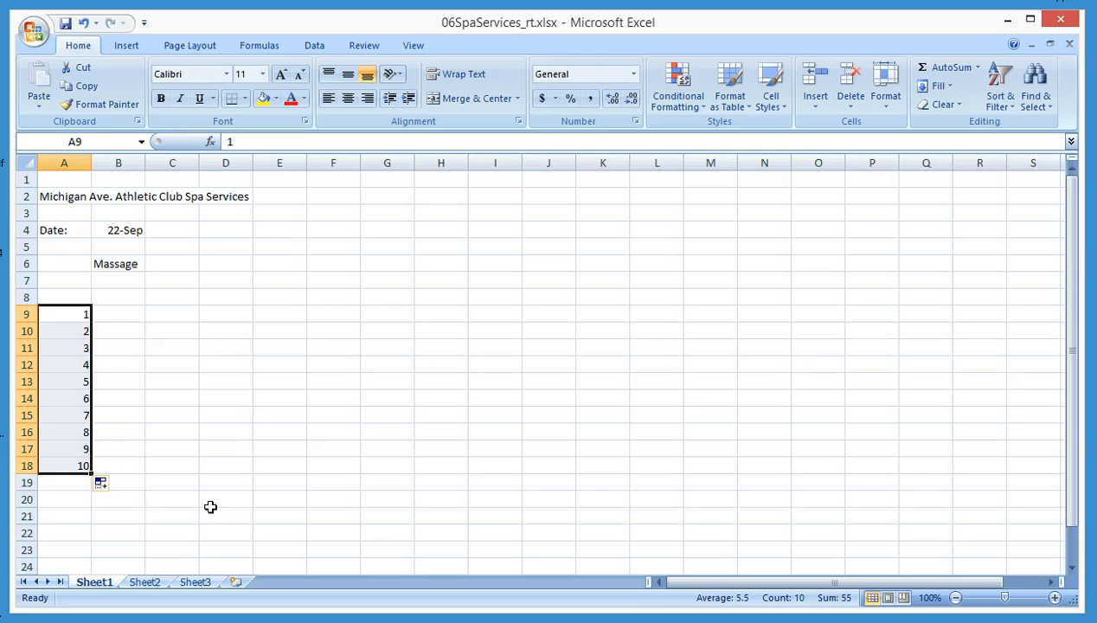
Enter 100 in D9 and copy it down through D18
{"action": "left_click", "coordinate": [232, 317]}
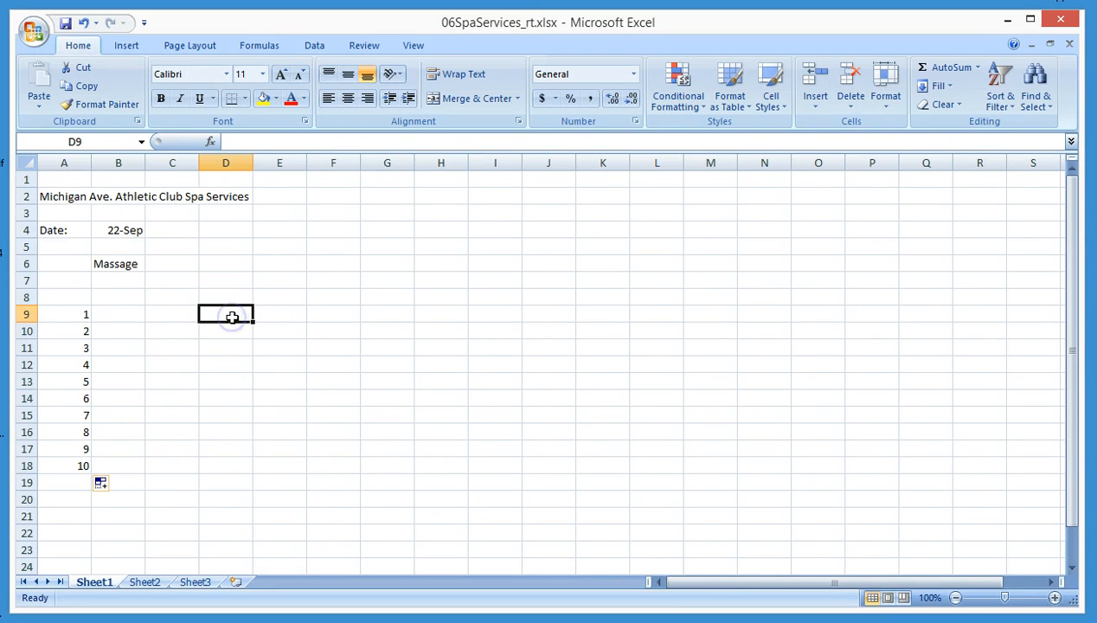
{"action": "type", "text": "100"}
{"action": "key", "text": "Return"}
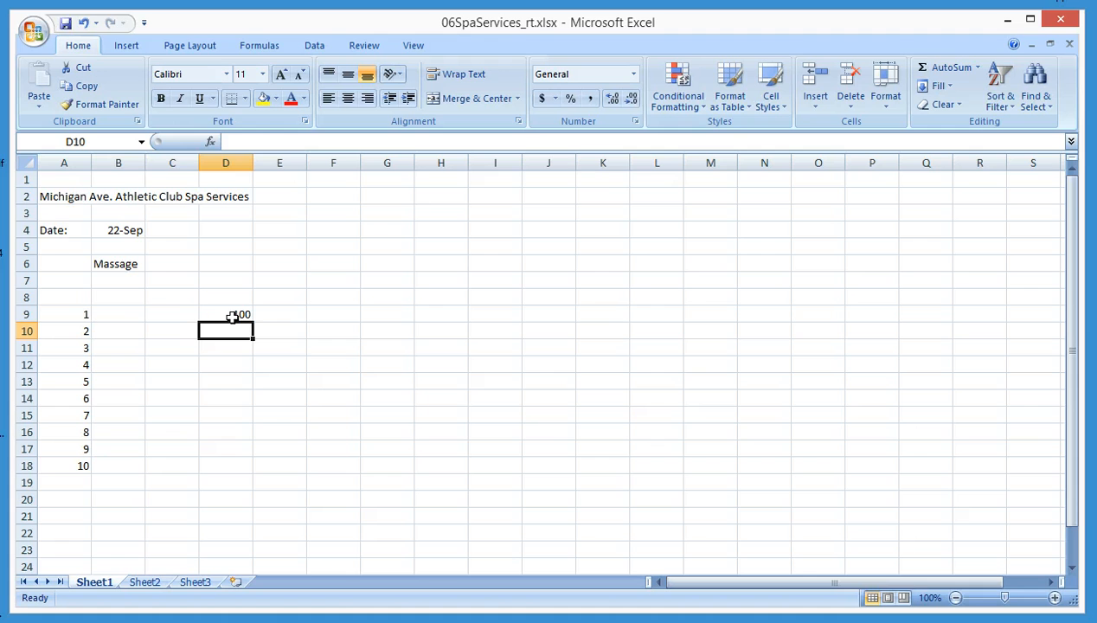
{"action": "left_click", "coordinate": [232, 317]}
{"action": "left_click_drag", "start_coordinate": [253, 323], "coordinate": [252, 468]}
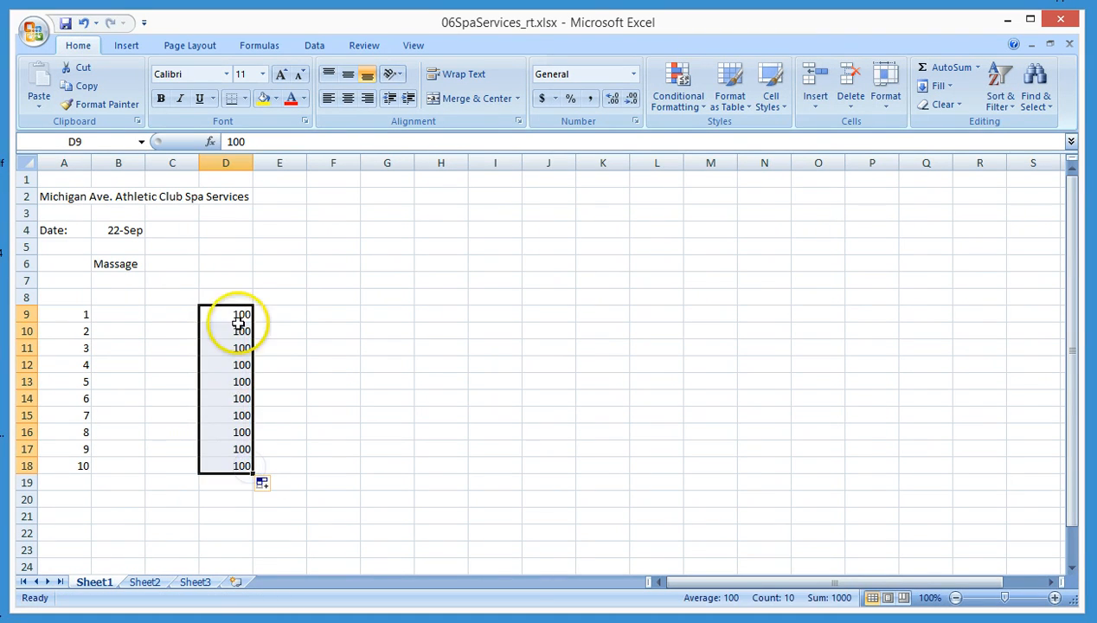
{"action": "left_click", "coordinate": [333, 434]}
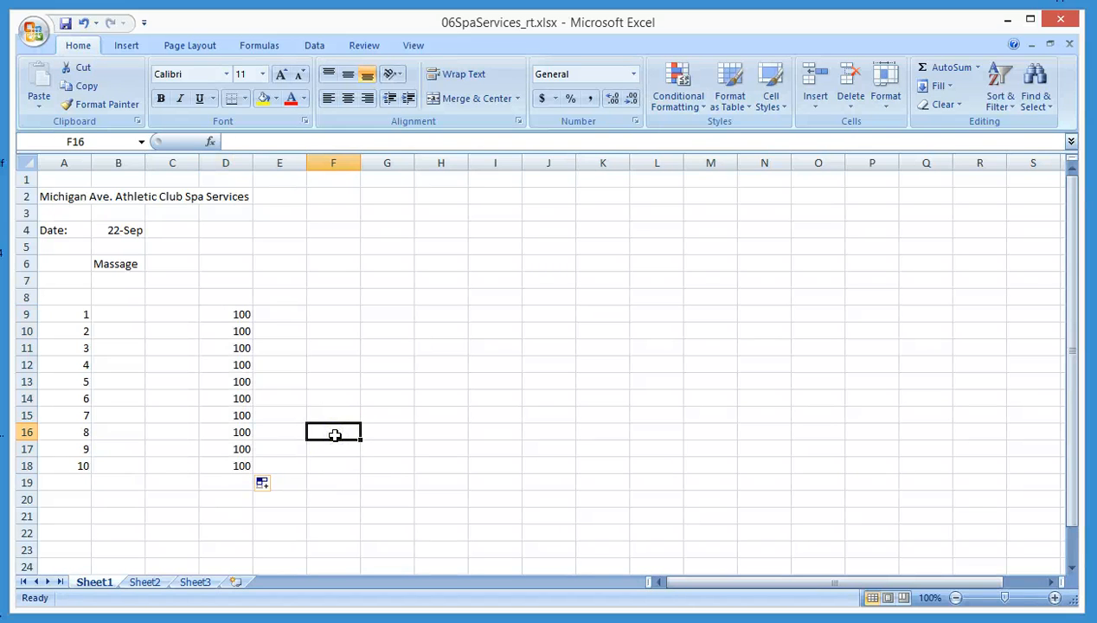
{"action": "left_click", "coordinate": [343, 316]}
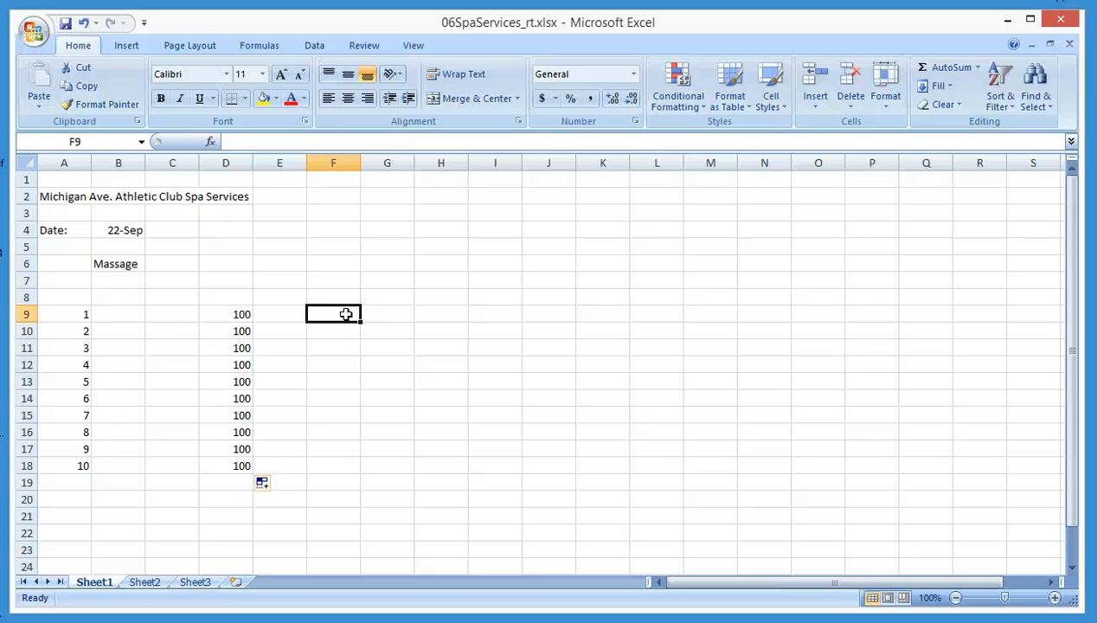
Enter the formula =D9*E9 in cell F9
{"action": "type", "text": "="}
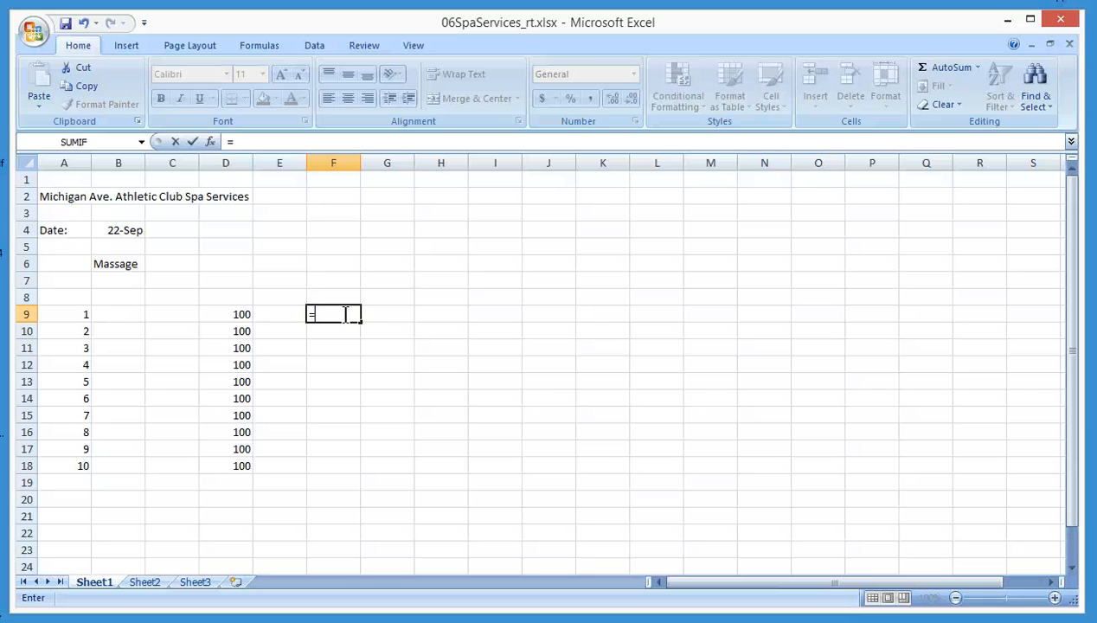
{"action": "left_click", "coordinate": [235, 314]}
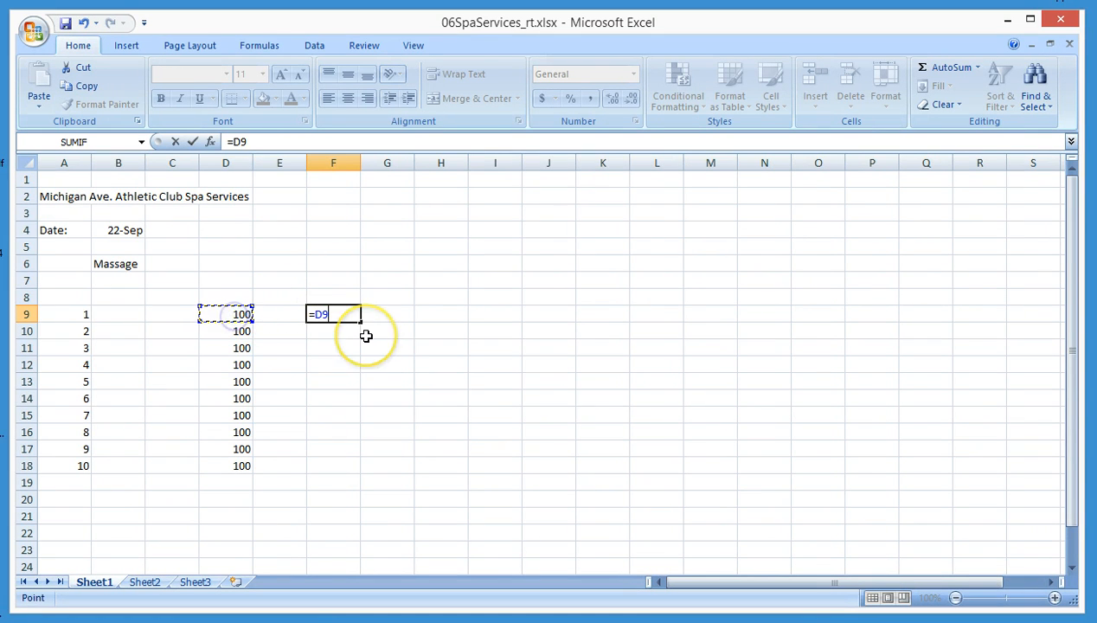
{"action": "type", "text": "*"}
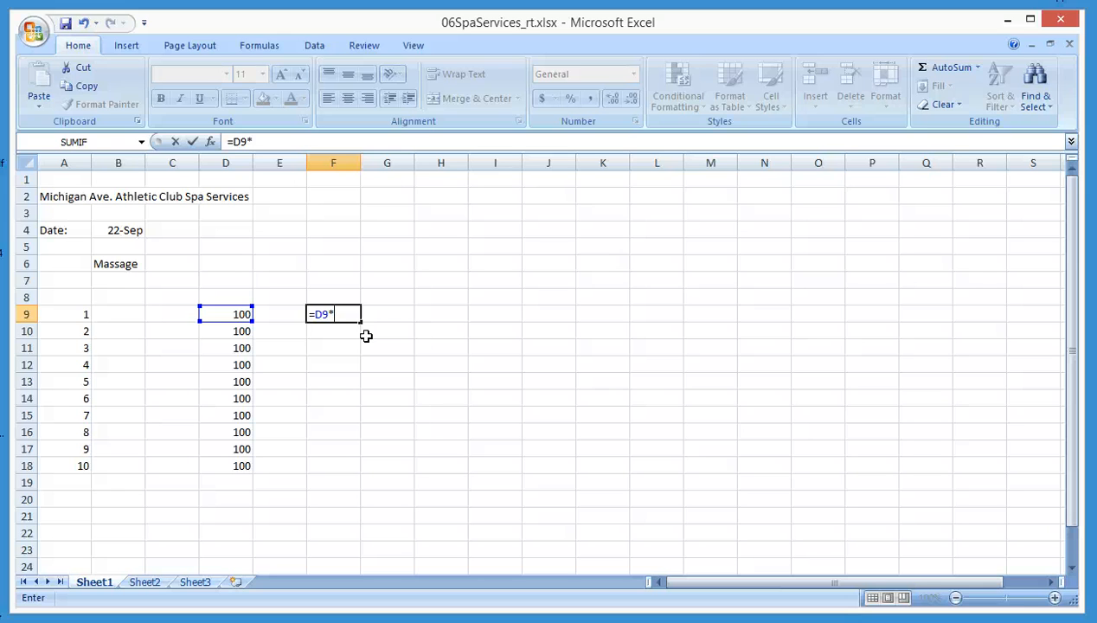
{"action": "left_click", "coordinate": [281, 314]}
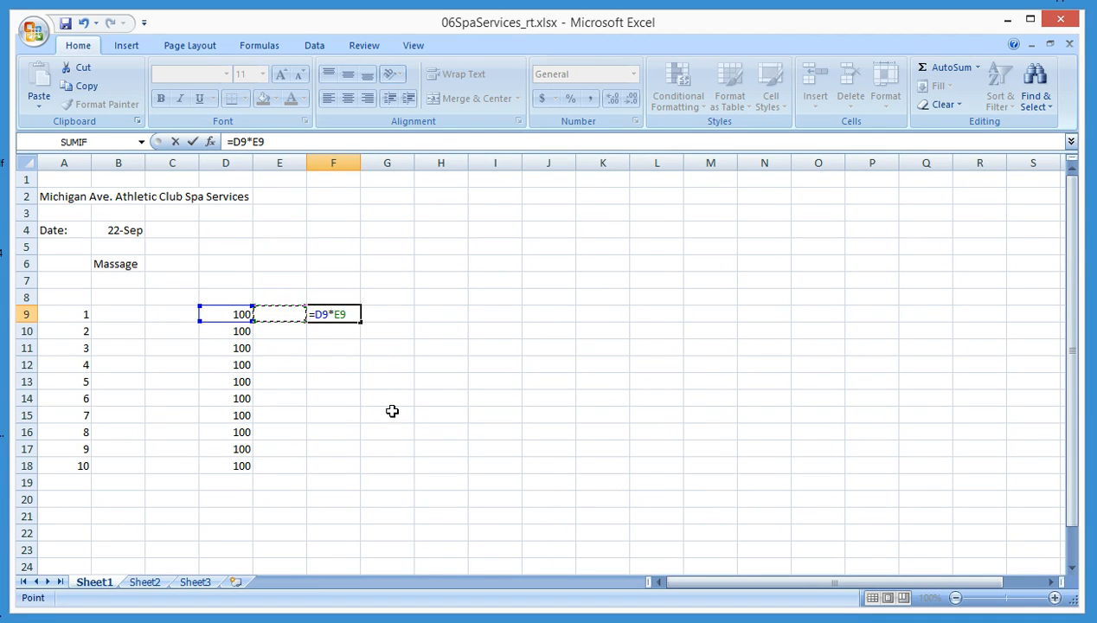
{"action": "key", "text": "Return"}
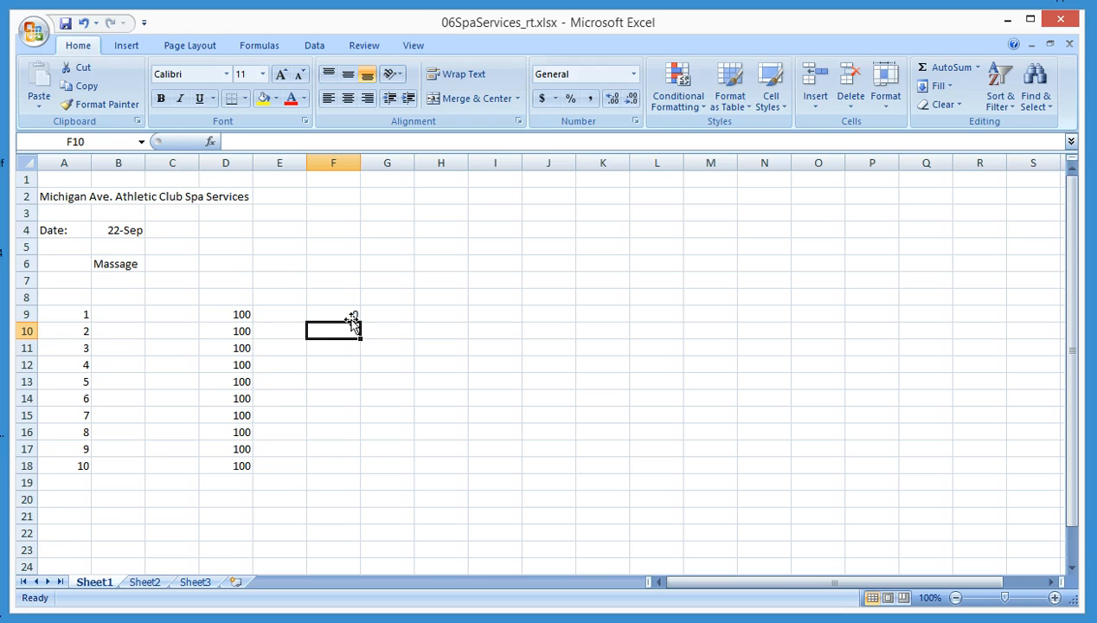
{"action": "left_click", "coordinate": [128, 297]}
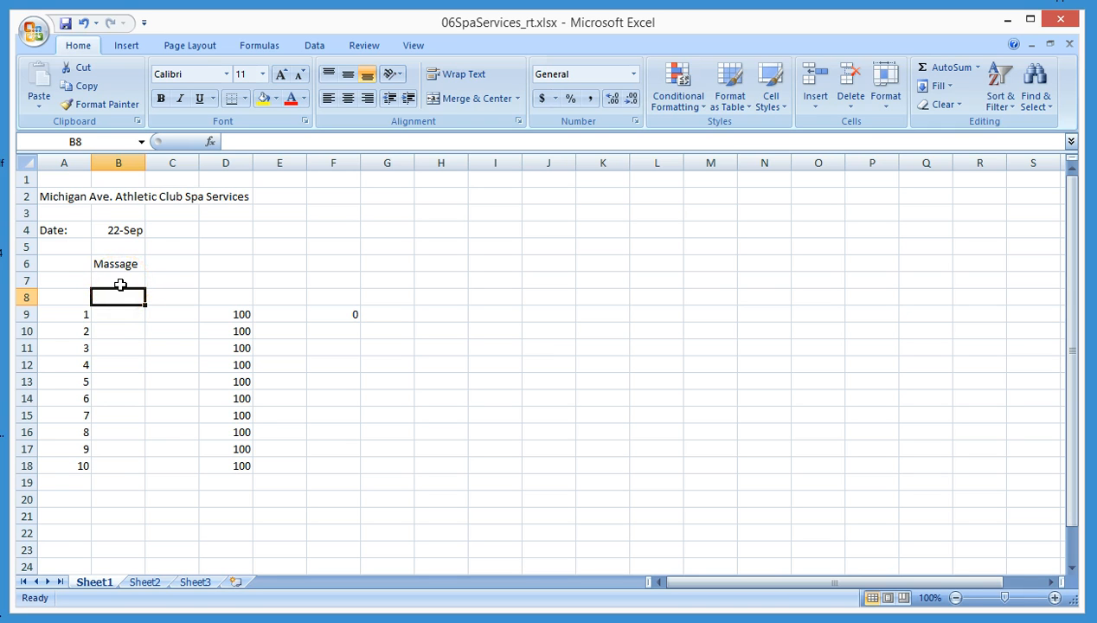
Type headings Client Name, Masseur, Cost per hour, Duration and Cost across B8:F8
{"action": "type", "text": "Client Name"}
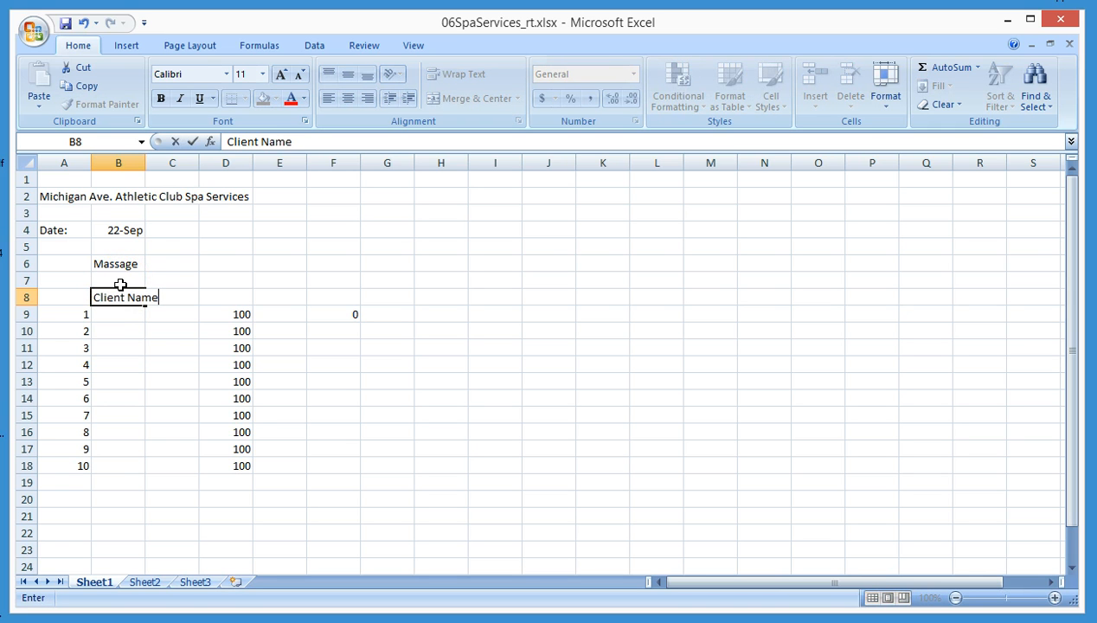
{"action": "key", "text": "Tab"}
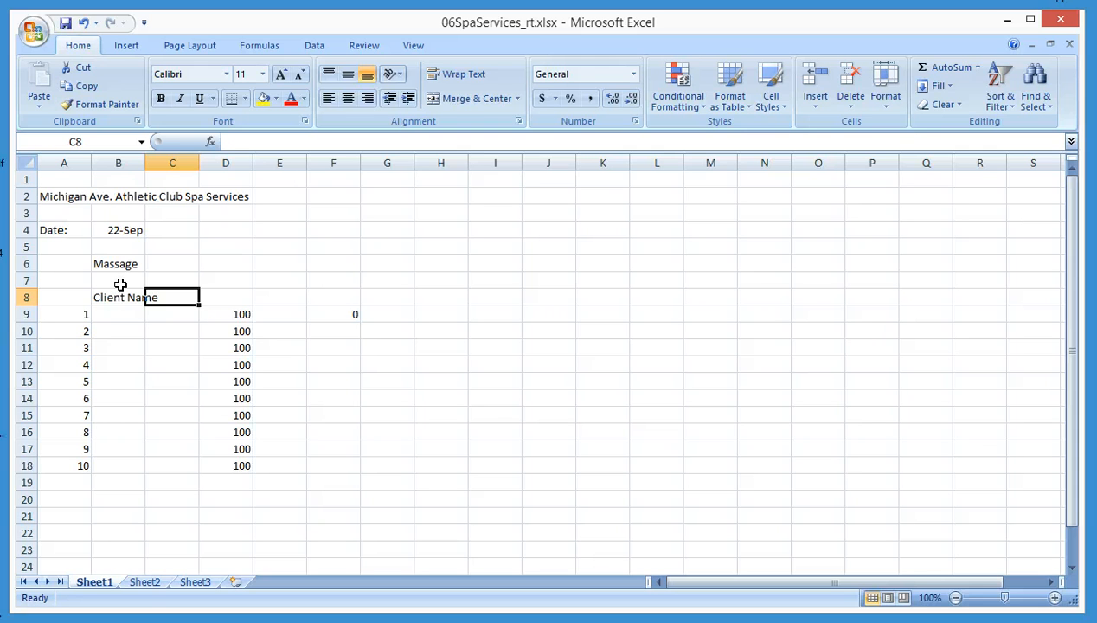
{"action": "type", "text": "Masseur"}
{"action": "key", "text": "Tab"}
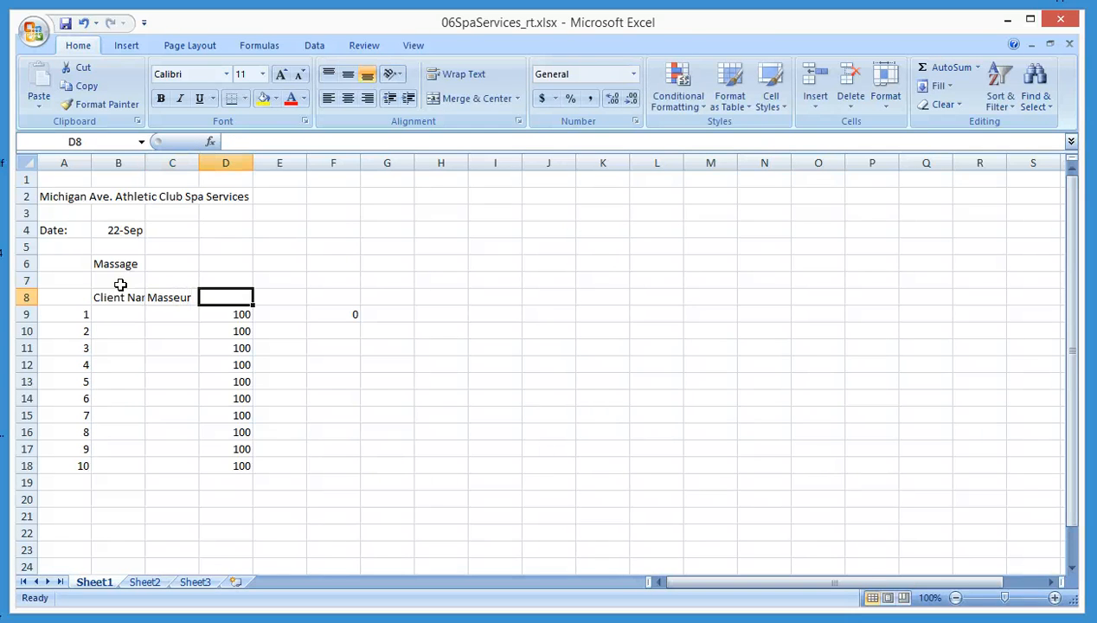
{"action": "type", "text": "Cost oe"}
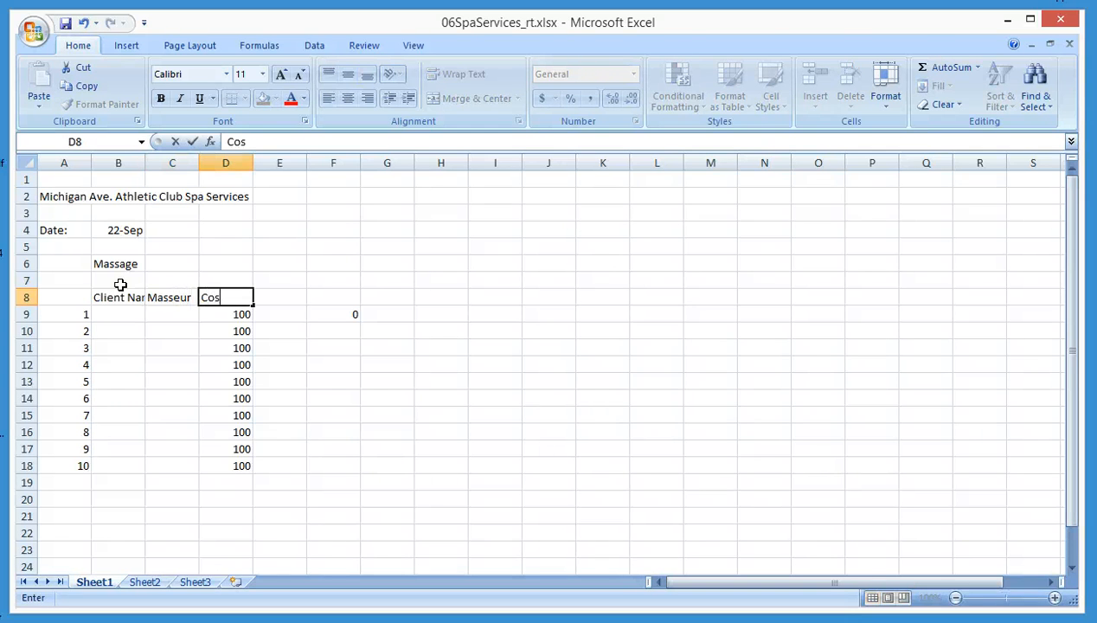
{"action": "key", "text": "BackSpace"}
{"action": "key", "text": "BackSpace"}
{"action": "type", "text": "per hour"}
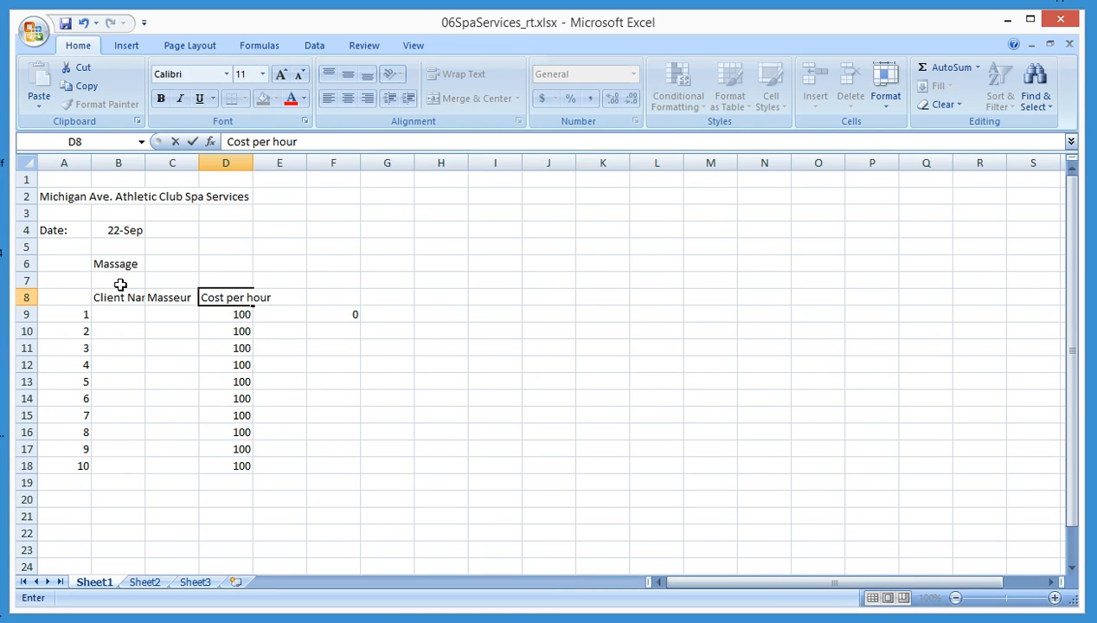
{"action": "key", "text": "Tab"}
{"action": "type", "text": "D"}
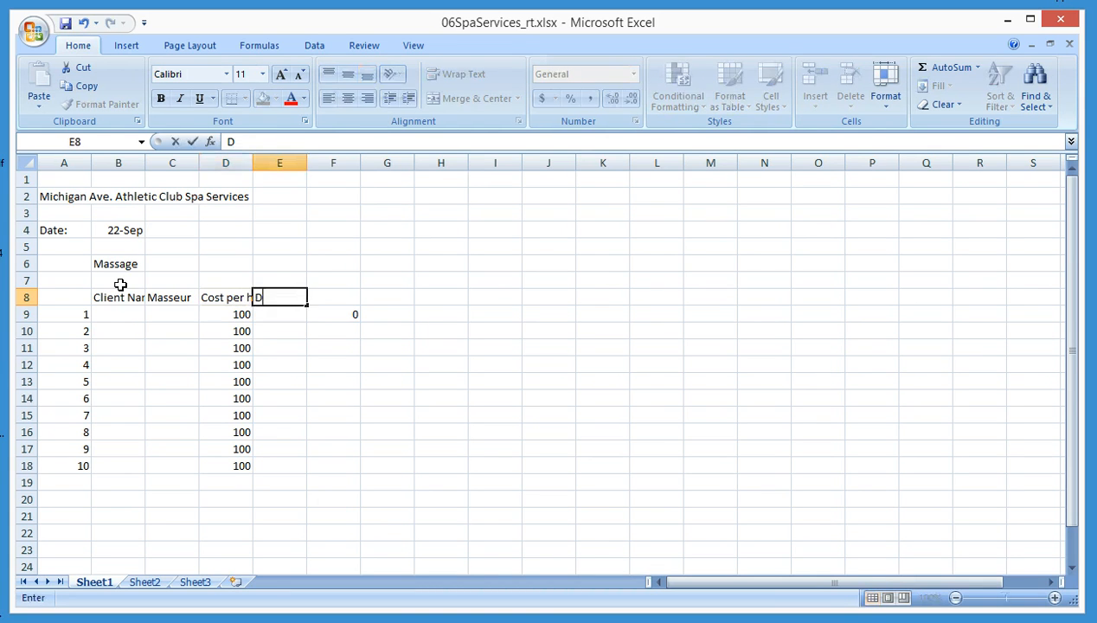
{"action": "type", "text": "uration"}
{"action": "key", "text": "Tab"}
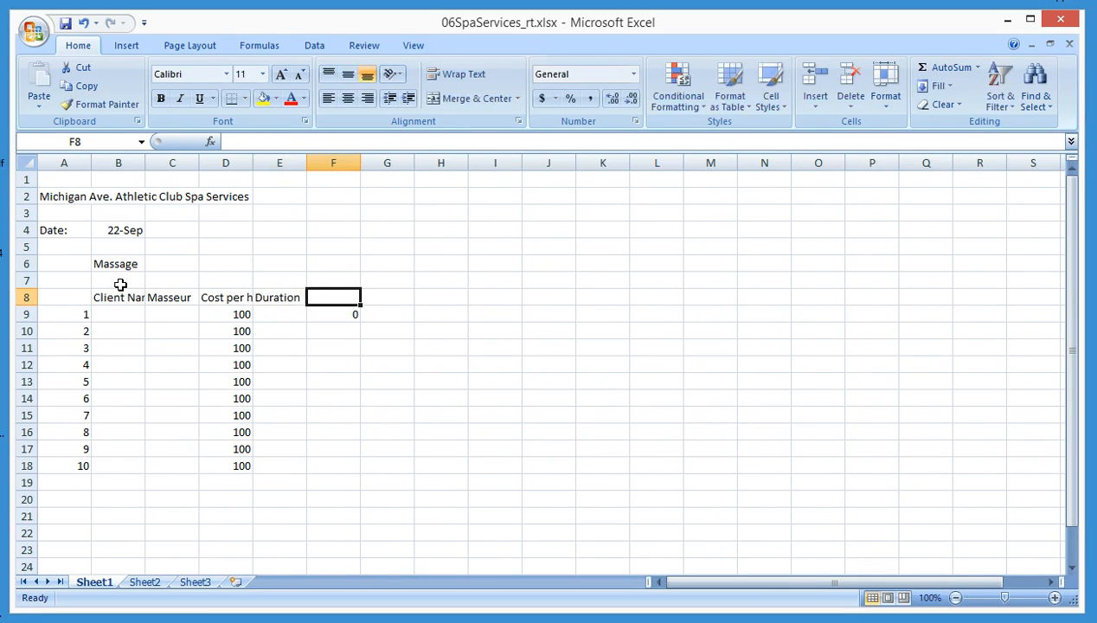
{"action": "type", "text": "Cost"}
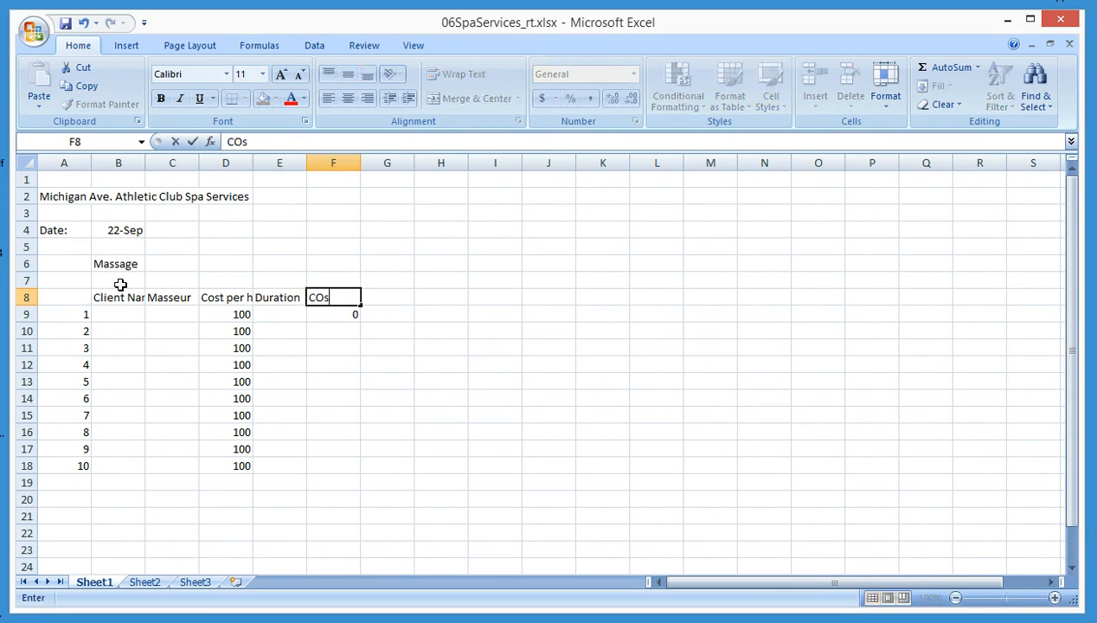
{"action": "key", "text": "Return"}
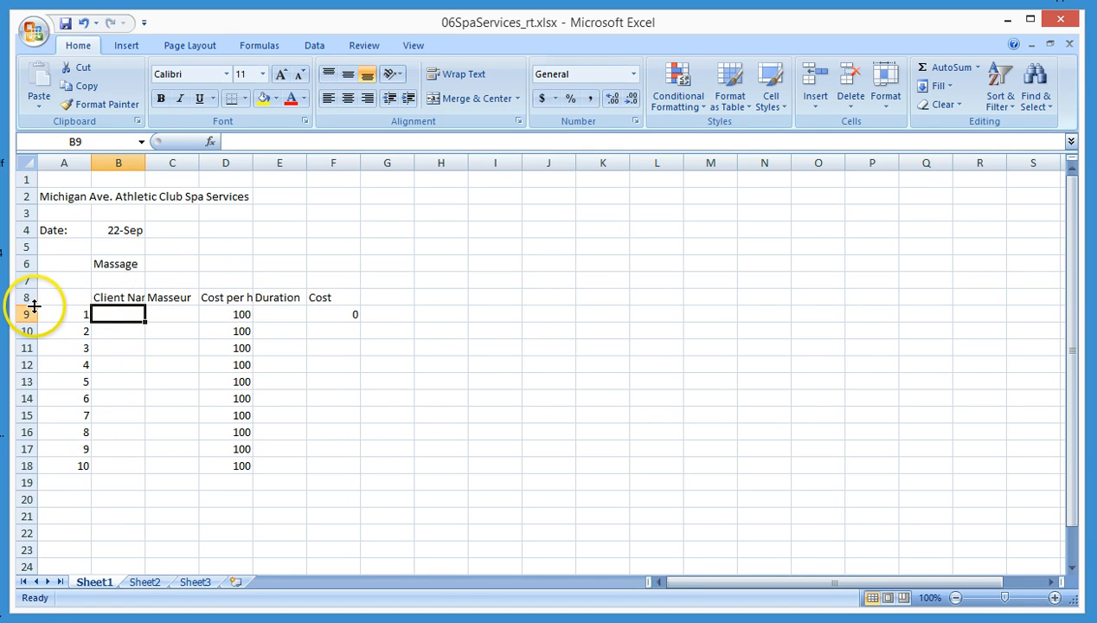
Make row 8 taller and wrap the Cost per hour heading in D8
{"action": "left_click_drag", "start_coordinate": [31, 304], "coordinate": [30, 340]}
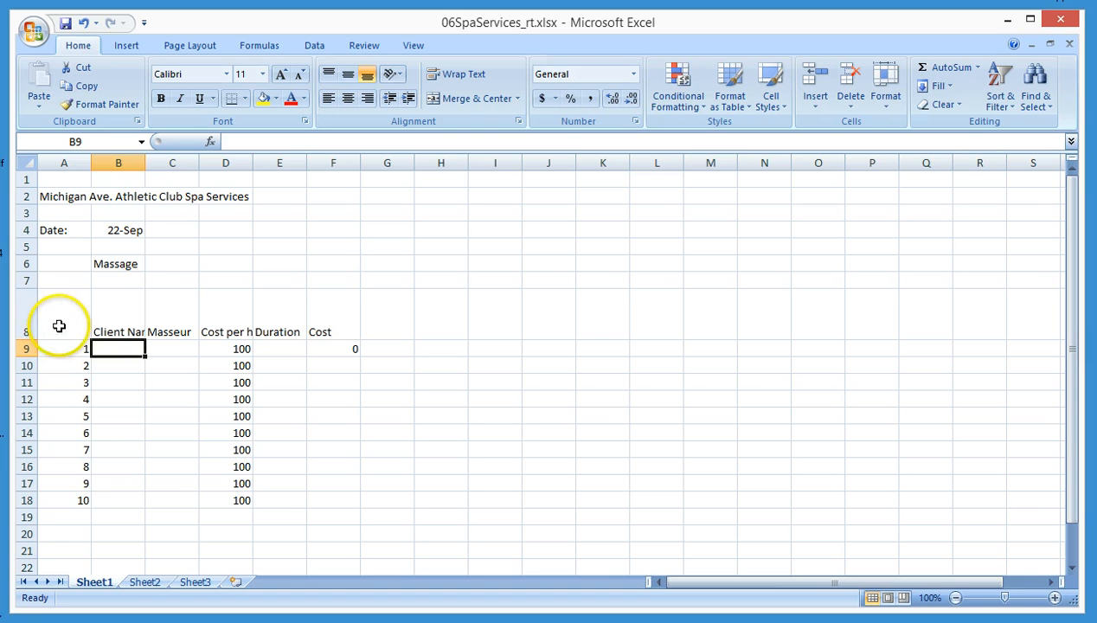
{"action": "left_click", "coordinate": [221, 318]}
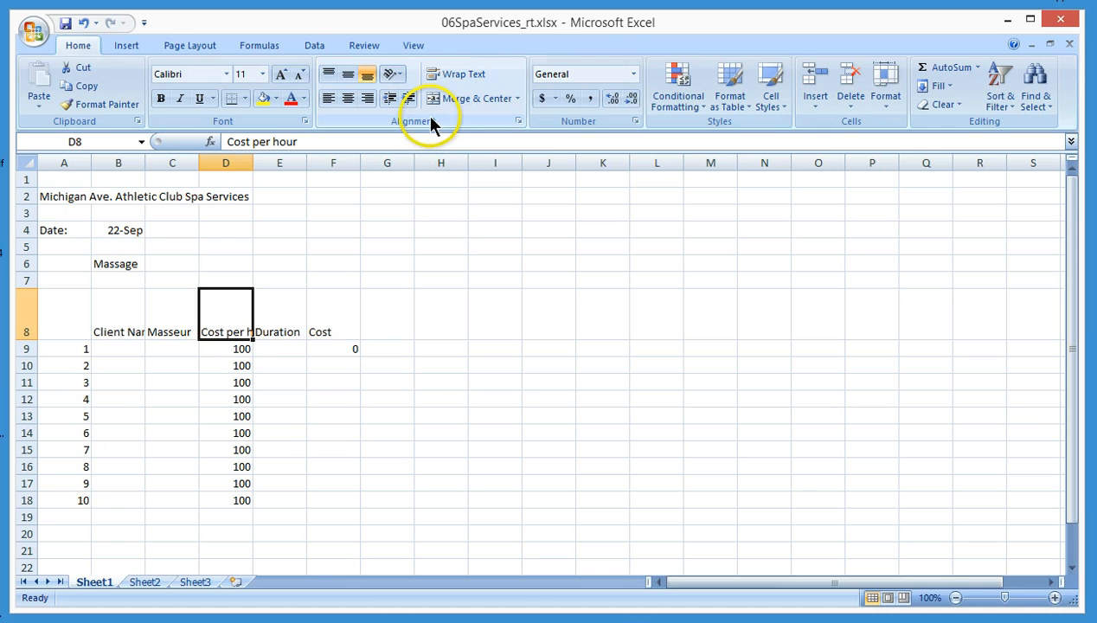
{"action": "left_click", "coordinate": [453, 76]}
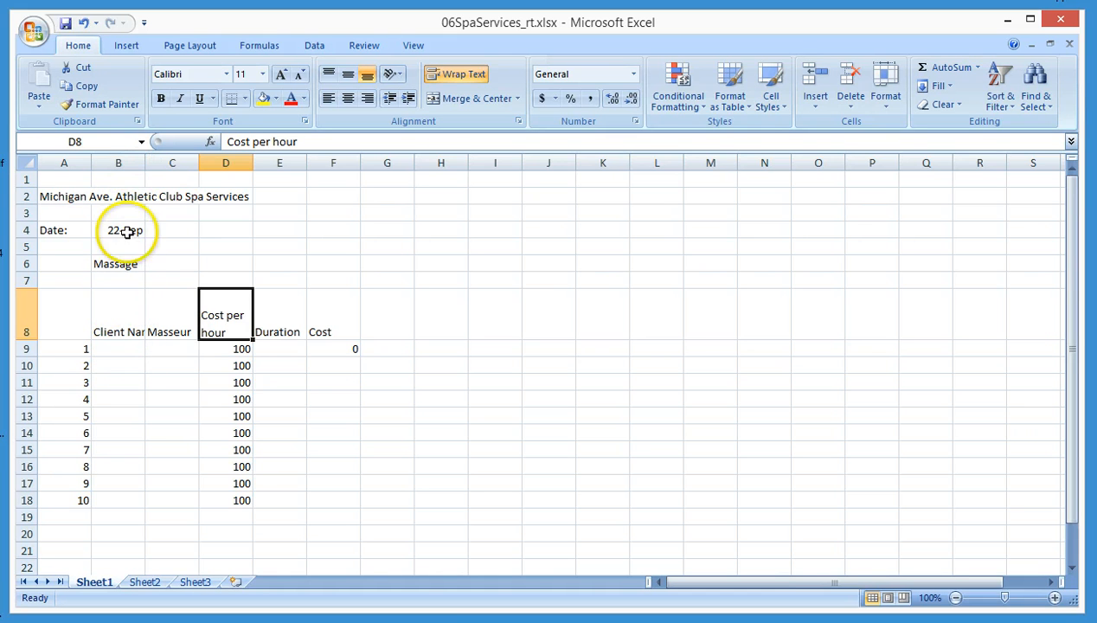
Widen column B to fit Client Name and resize column D to 9.57
{"action": "left_click_drag", "start_coordinate": [145, 161], "coordinate": [180, 161]}
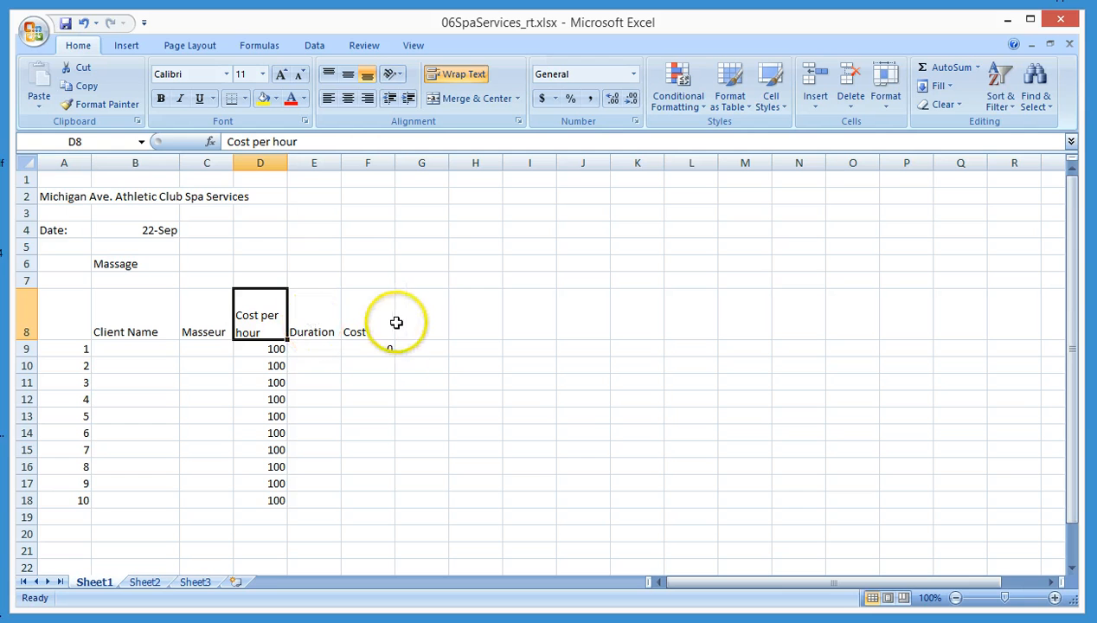
{"action": "left_click_drag", "start_coordinate": [287, 162], "coordinate": [271, 164]}
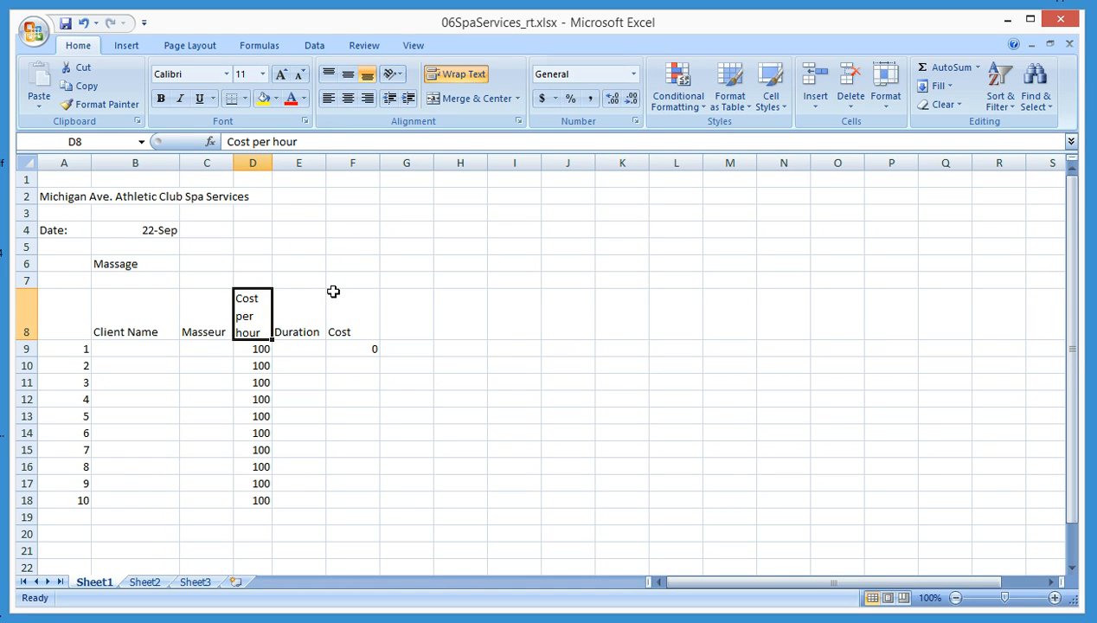
{"action": "left_click_drag", "start_coordinate": [272, 162], "coordinate": [293, 160]}
Center the Cost per hour heading in D8 horizontally
{"action": "left_click", "coordinate": [391, 314]}
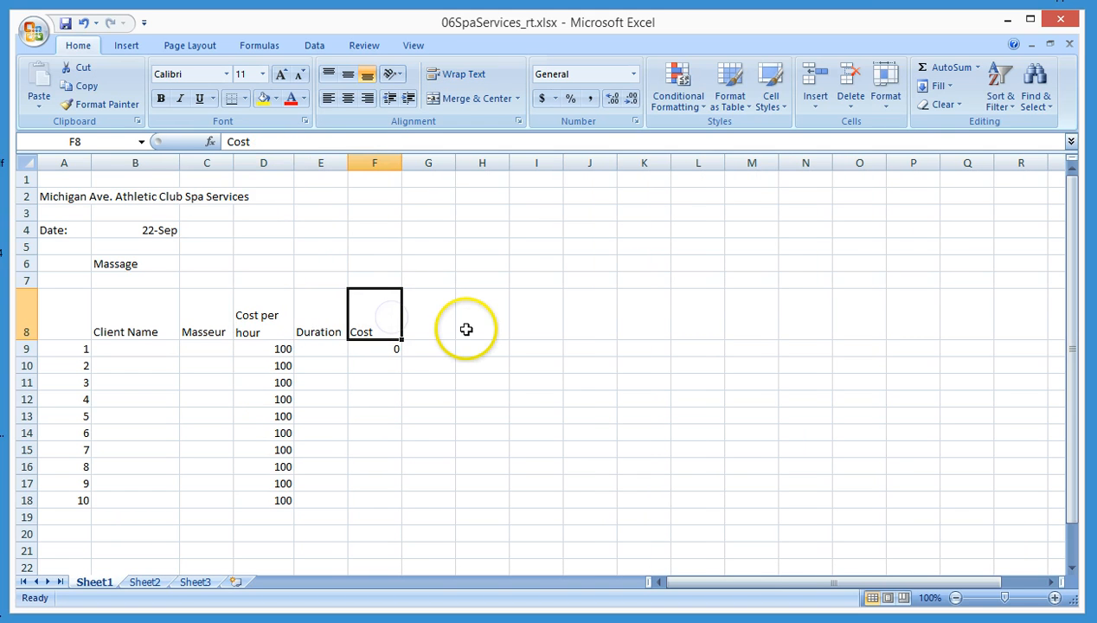
{"action": "left_click", "coordinate": [264, 298]}
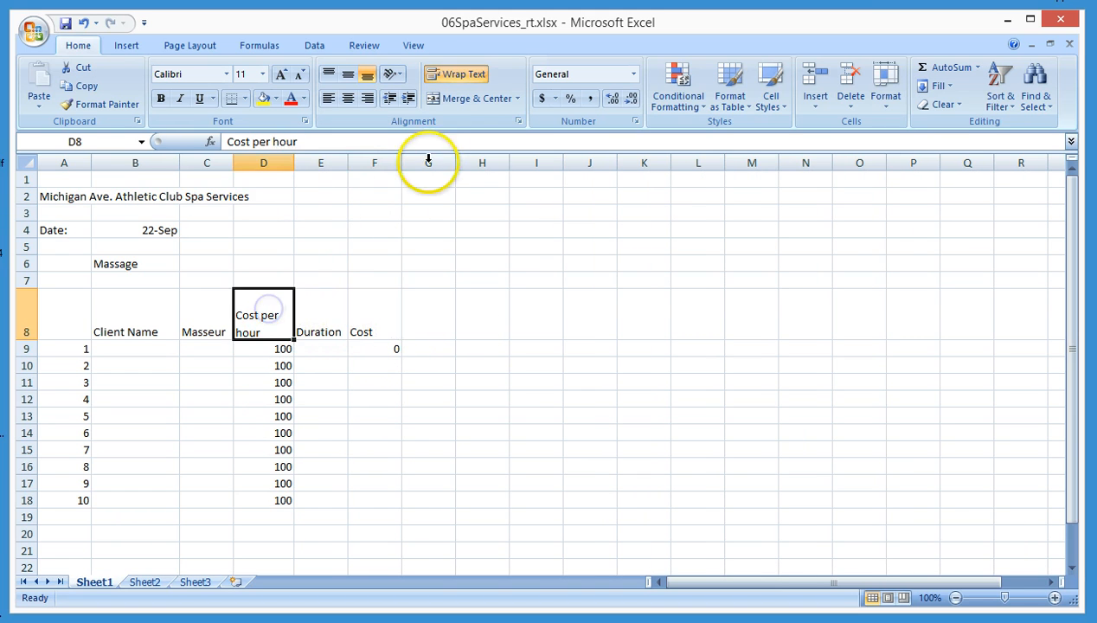
{"action": "left_click", "coordinate": [346, 102]}
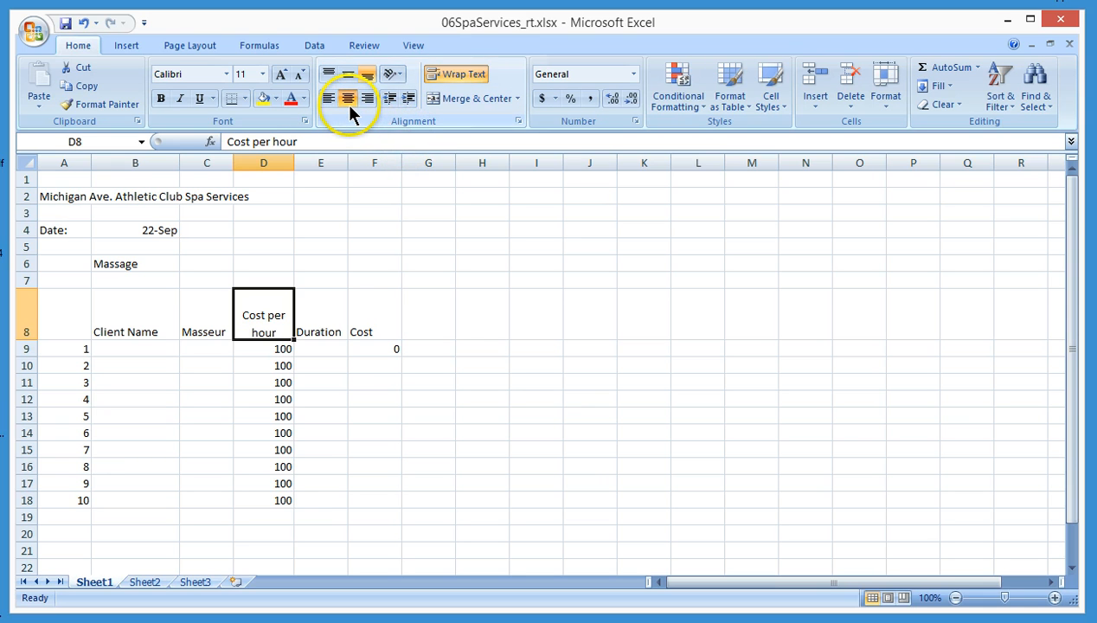
{"action": "left_click", "coordinate": [427, 330]}
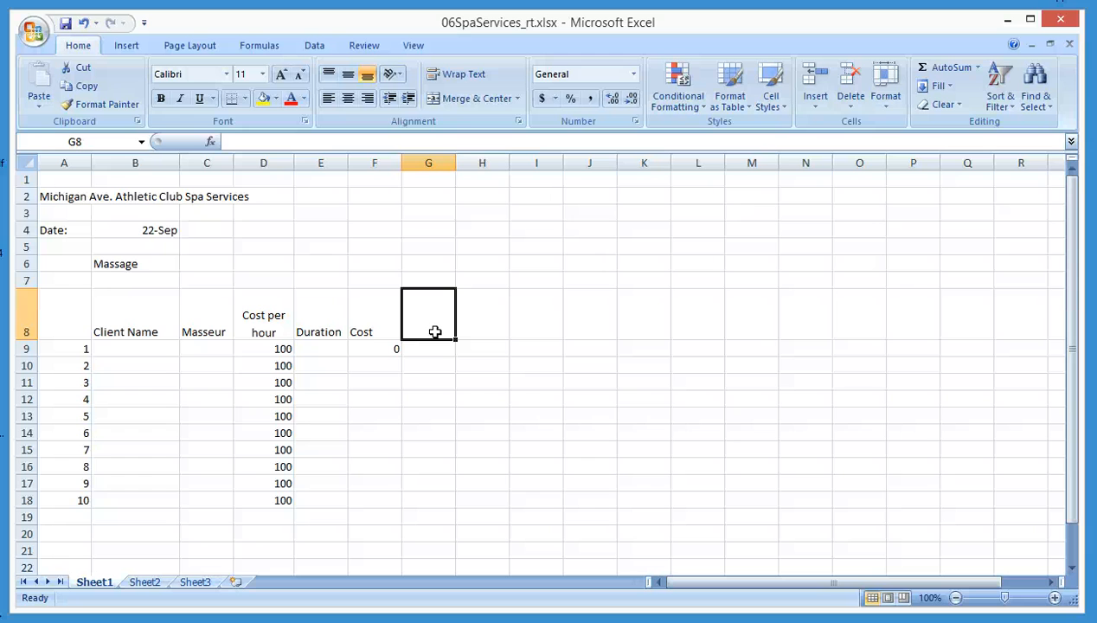
Copy the F9 Cost formula down through F18
{"action": "left_click", "coordinate": [373, 348]}
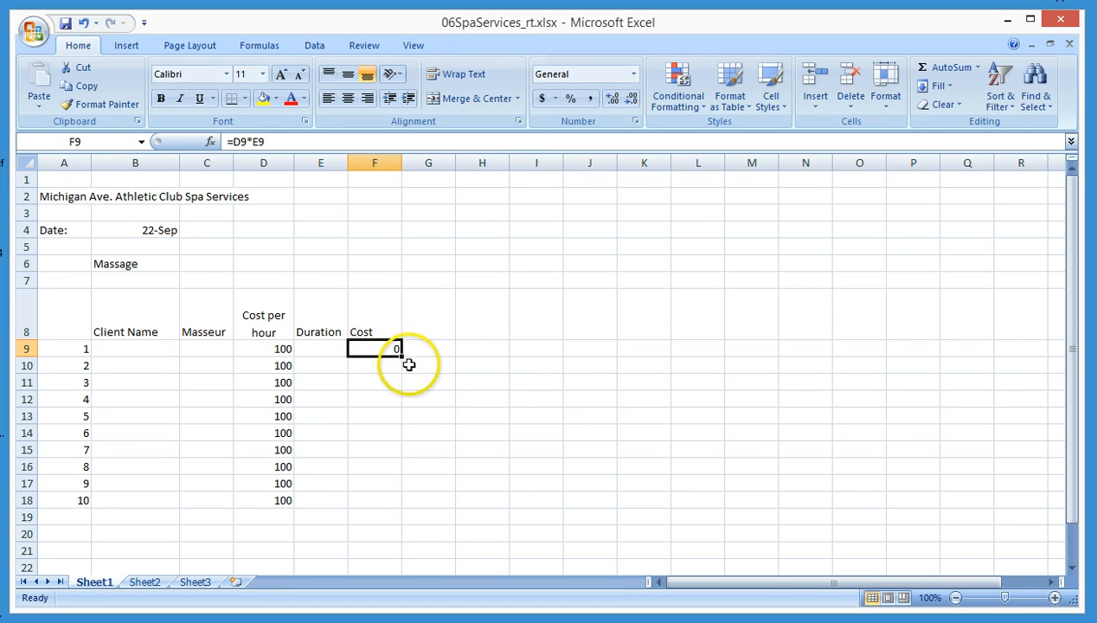
{"action": "left_click_drag", "start_coordinate": [403, 357], "coordinate": [403, 508]}
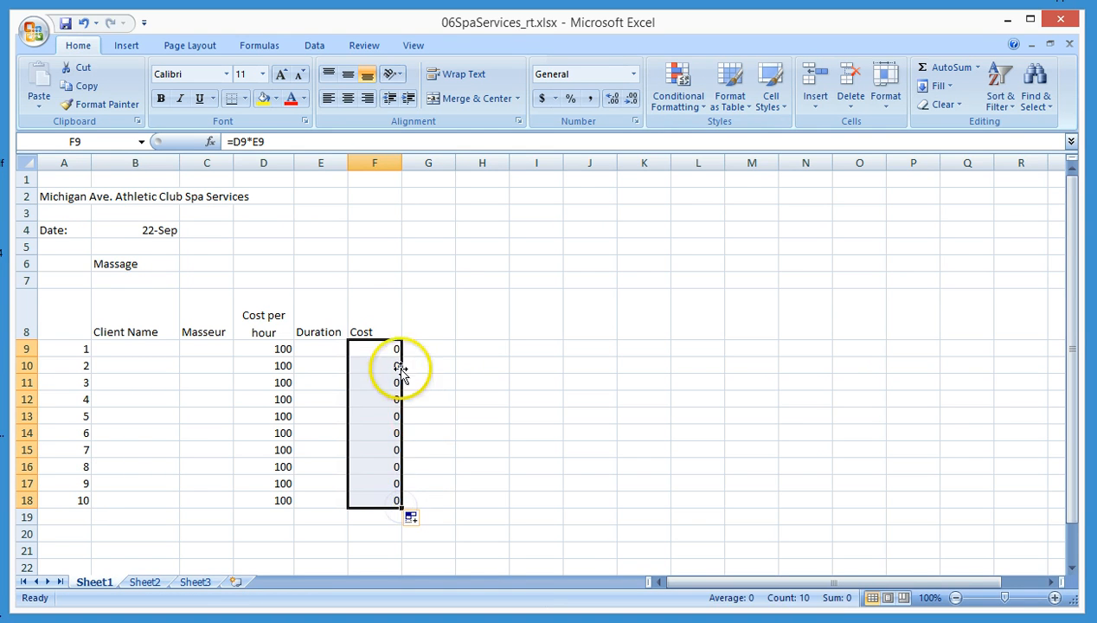
{"action": "left_click", "coordinate": [458, 445]}
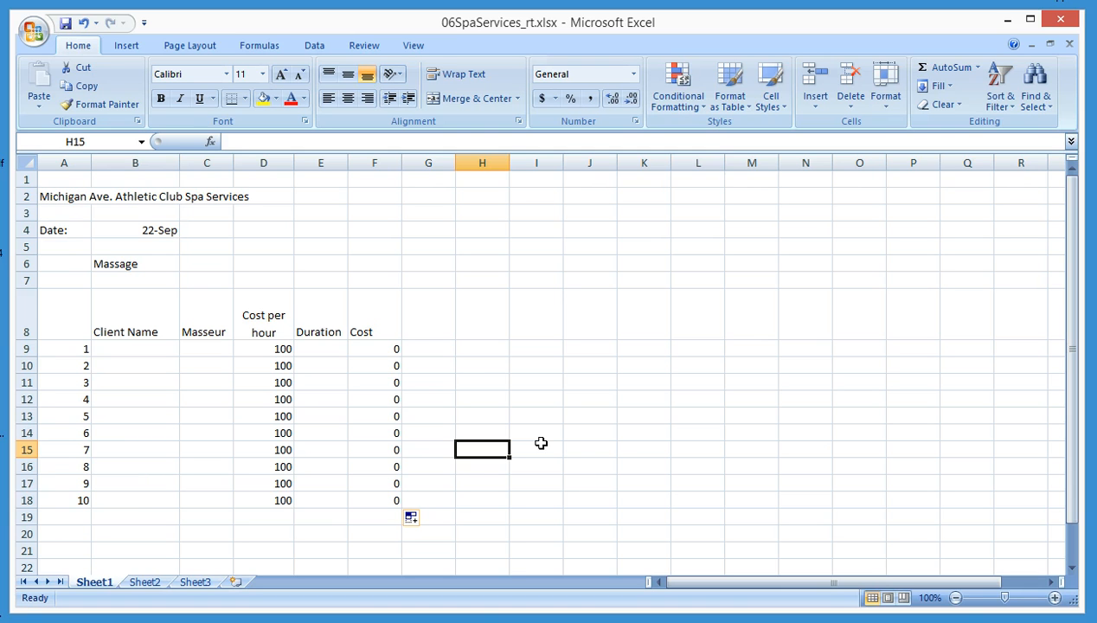
{"action": "left_click", "coordinate": [159, 349]}
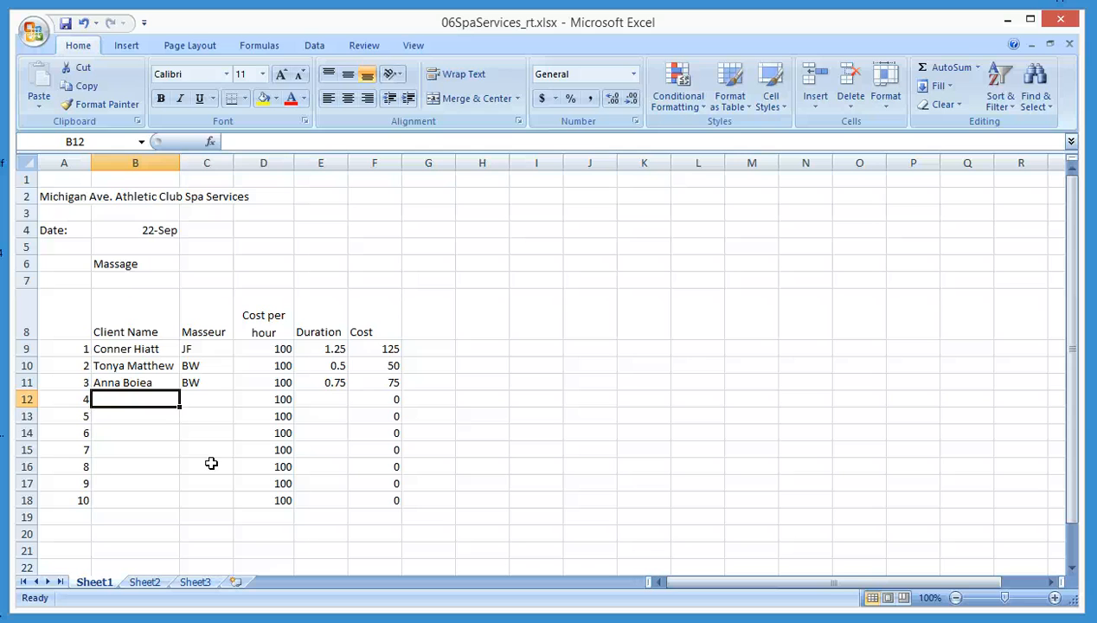
Add the fourth client in row 12 with masseur JF and duration 1
{"action": "type", "text": "Rex Threatt"}
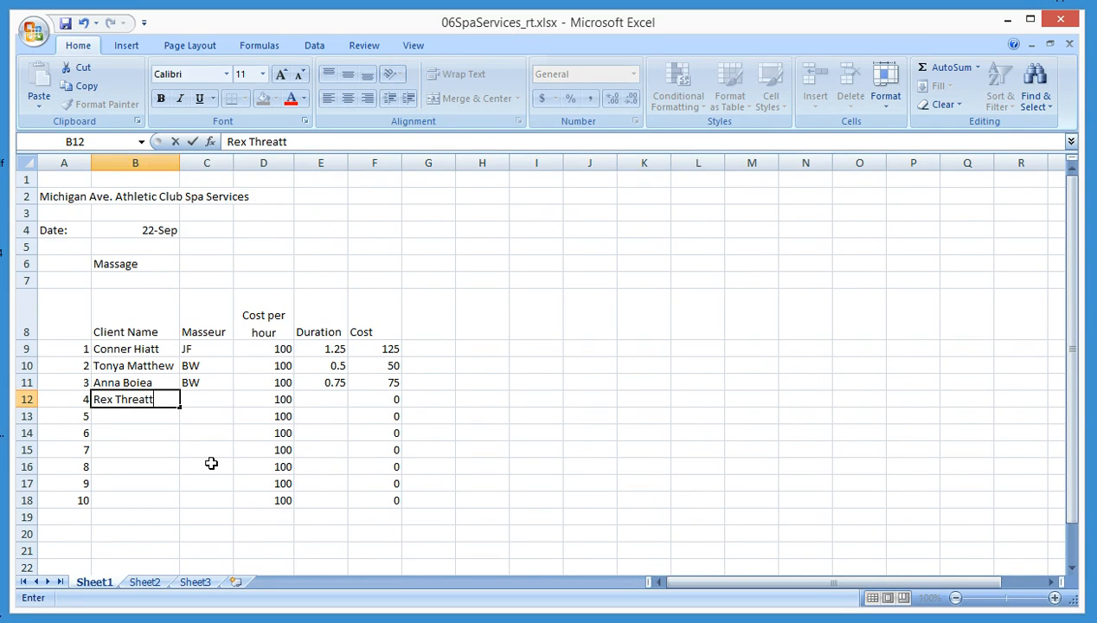
{"action": "key", "text": "Tab"}
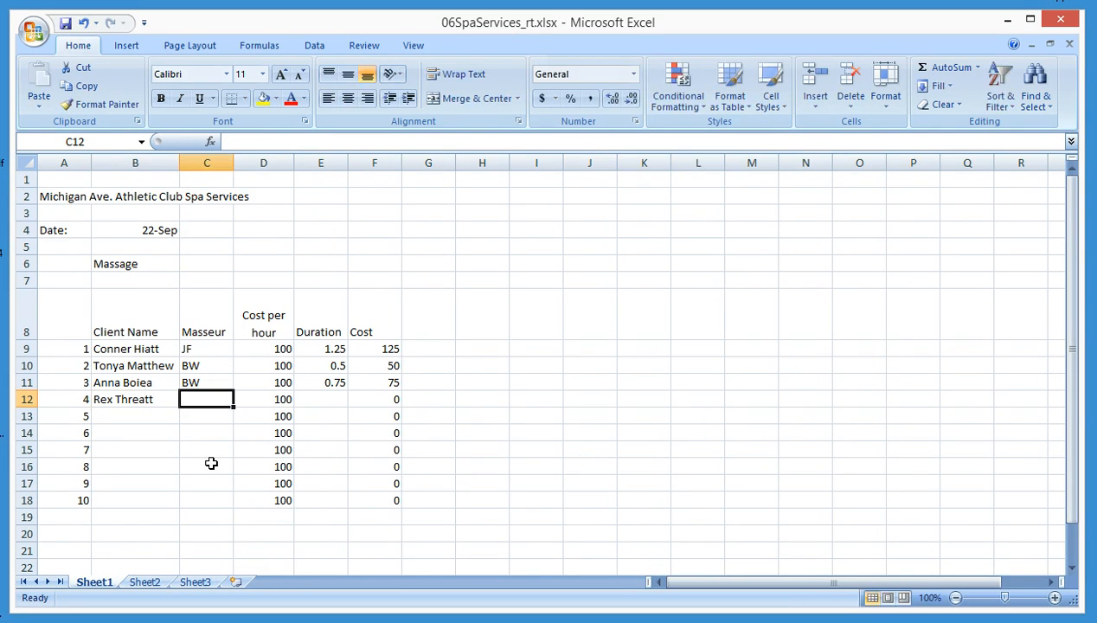
{"action": "type", "text": "JF"}
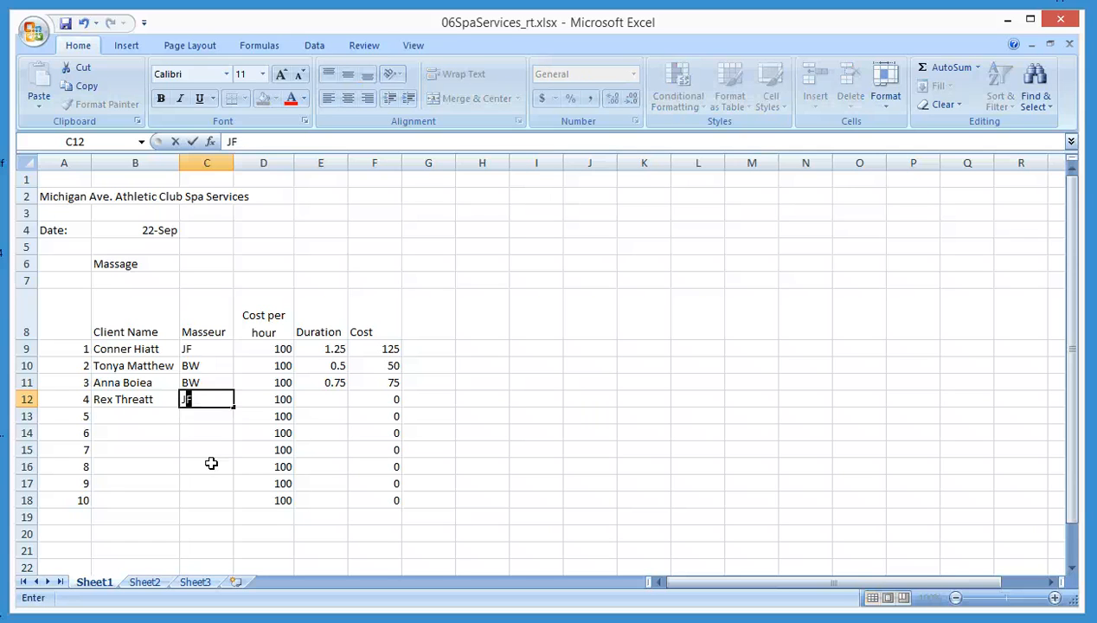
{"action": "key", "text": "BackSpace"}
{"action": "type", "text": "F"}
{"action": "key", "text": "Tab"}
{"action": "key", "text": "Tab"}
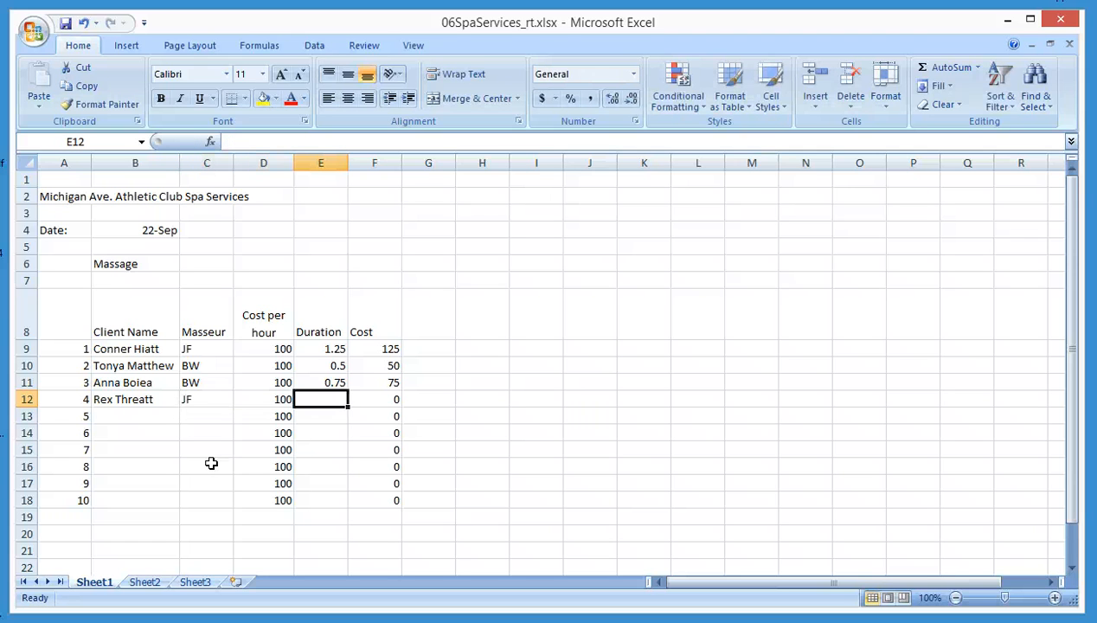
{"action": "type", "text": "1.0"}
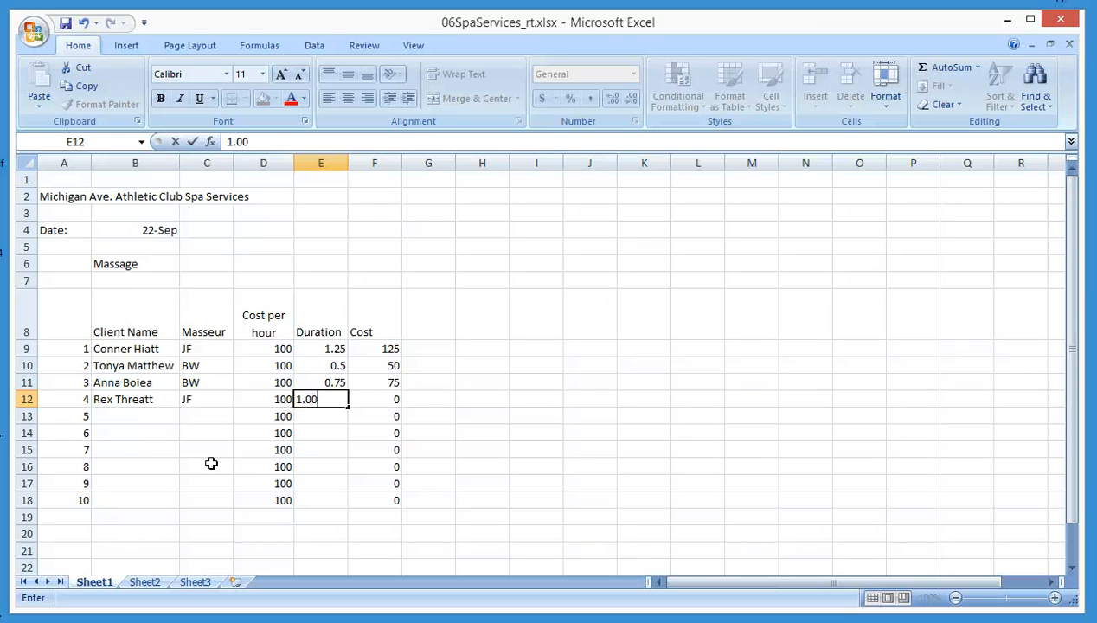
{"action": "key", "text": "Return"}
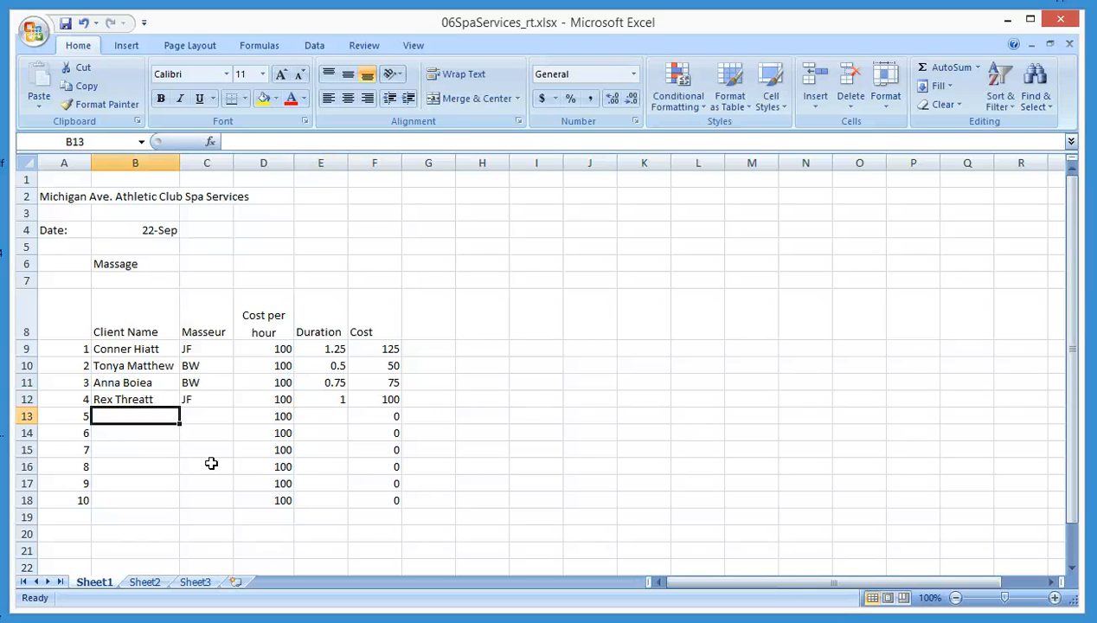
Add the fifth client in row 13 with masseur BW and duration 2
{"action": "type", "text": "Person to the"}
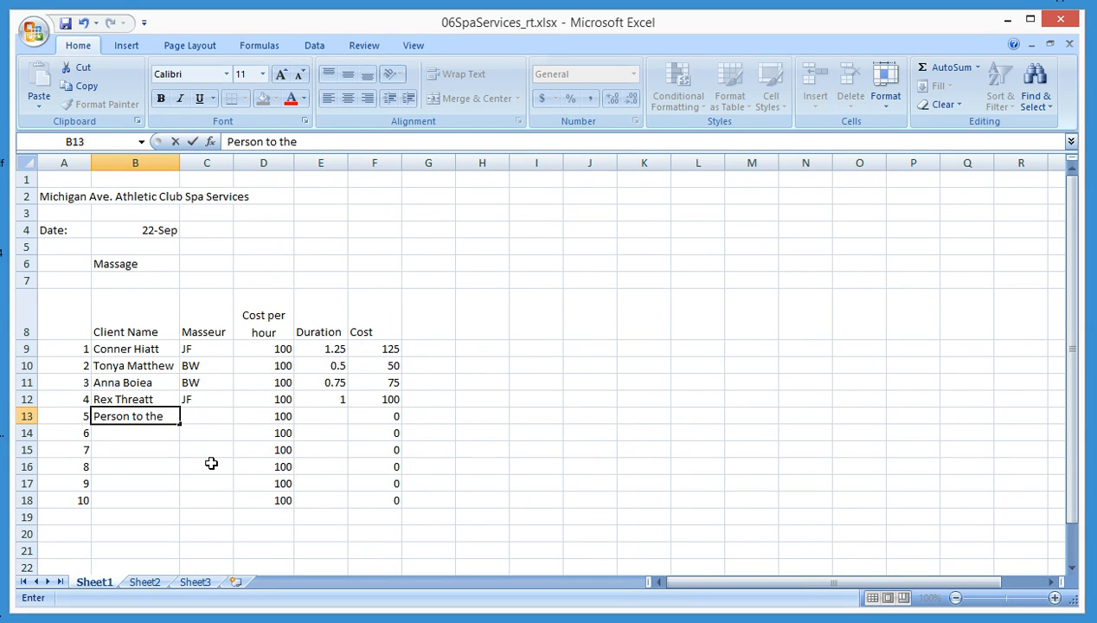
{"action": "key", "text": "BackSpace"}
{"action": "key", "text": "BackSpace"}
{"action": "key", "text": "BackSpace"}
{"action": "key", "text": "BackSpace"}
{"action": "key", "text": "BackSpace"}
{"action": "key", "text": "BackSpace"}
{"action": "key", "text": "BackSpace"}
{"action": "key", "text": "BackSpace"}
{"action": "key", "text": "BackSpace"}
{"action": "key", "text": "BackSpace"}
{"action": "key", "text": "BackSpace"}
{"action": "key", "text": "BackSpace"}
{"action": "key", "text": "BackSpace"}
{"action": "type", "text": "Person right"}
{"action": "key", "text": "Tab"}
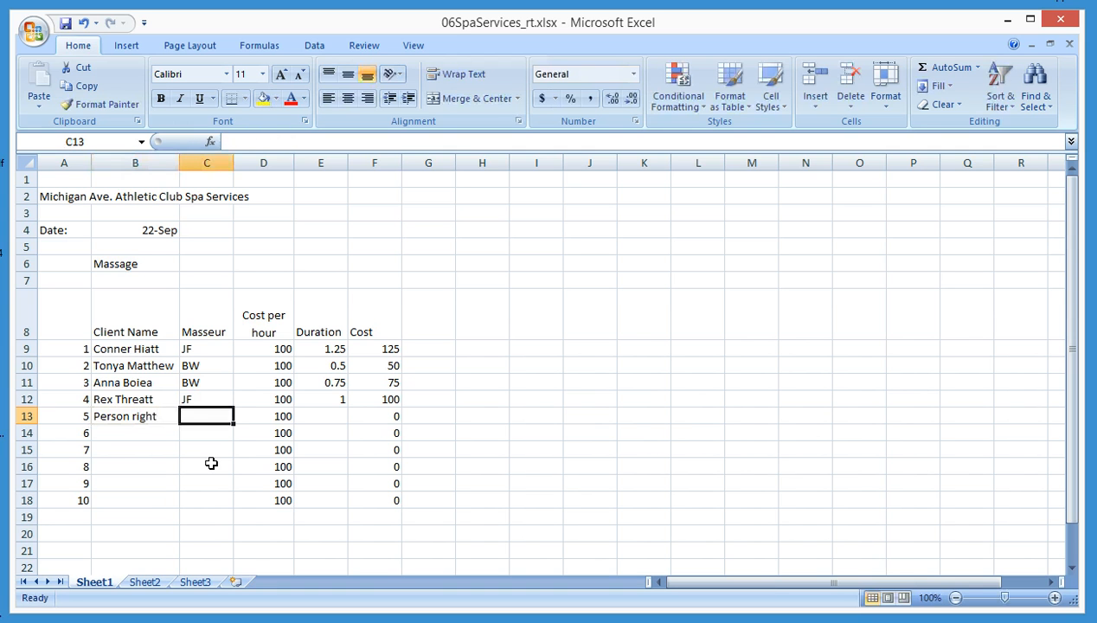
{"action": "type", "text": "BW"}
{"action": "key", "text": "Tab"}
{"action": "key", "text": "Tab"}
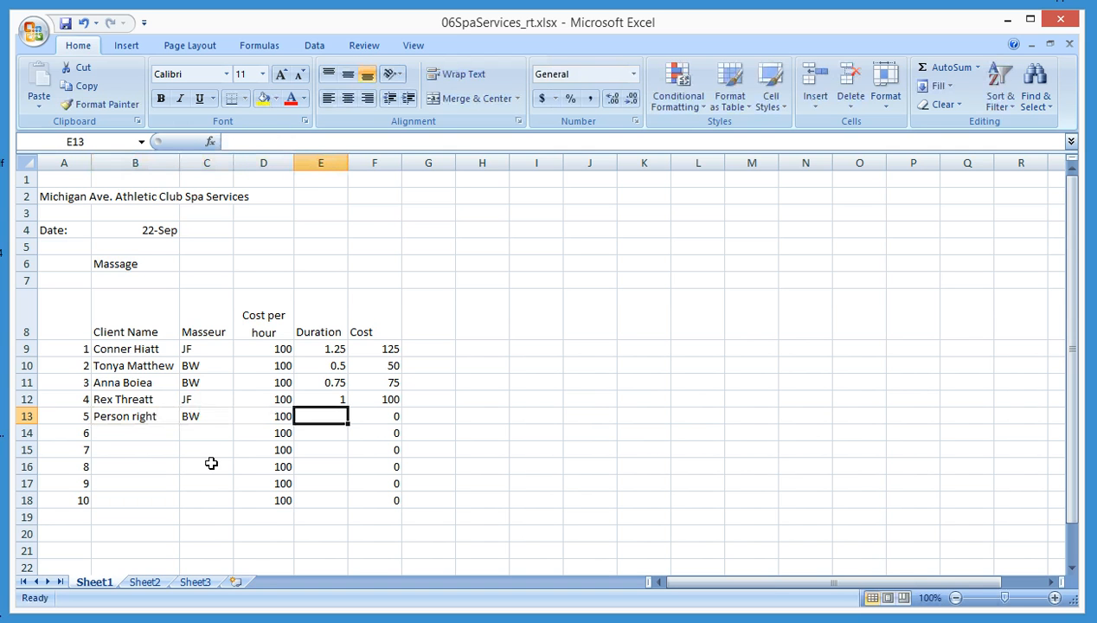
{"action": "type", "text": "2"}
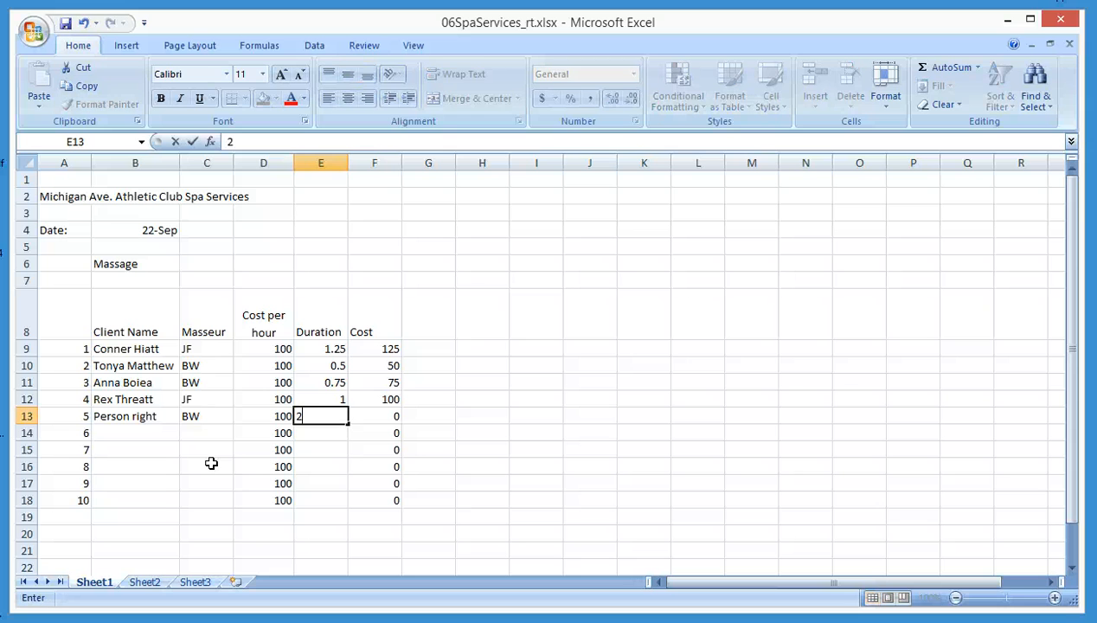
{"action": "key", "text": "Return"}
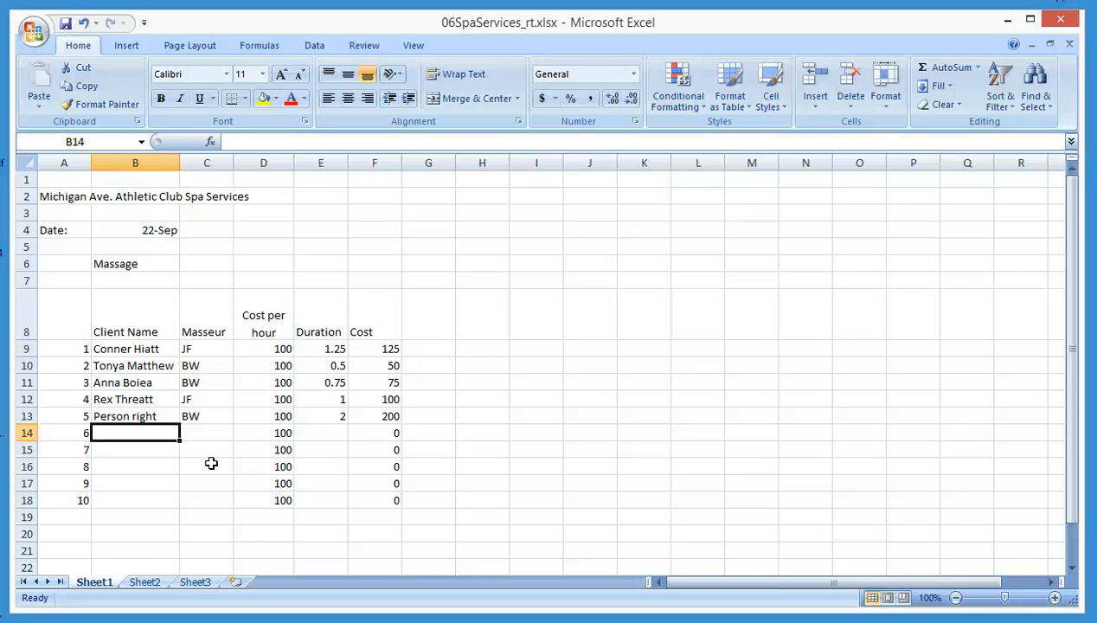
Add the sixth client in row 14 with masseur KL and duration 0.33
{"action": "type", "text": "Person Left"}
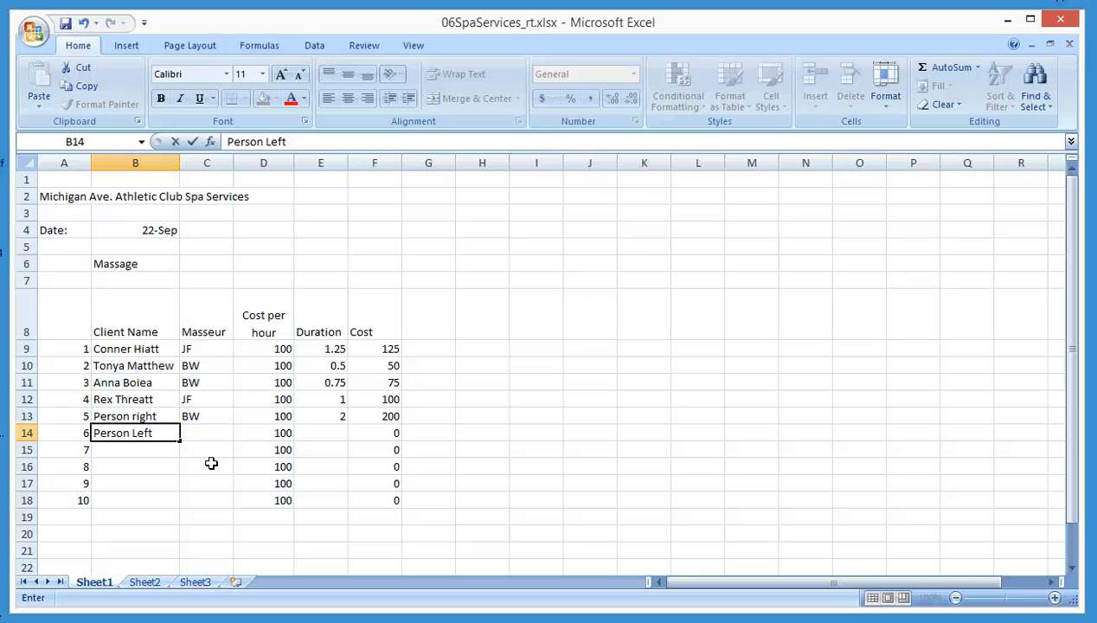
{"action": "key", "text": "Tab"}
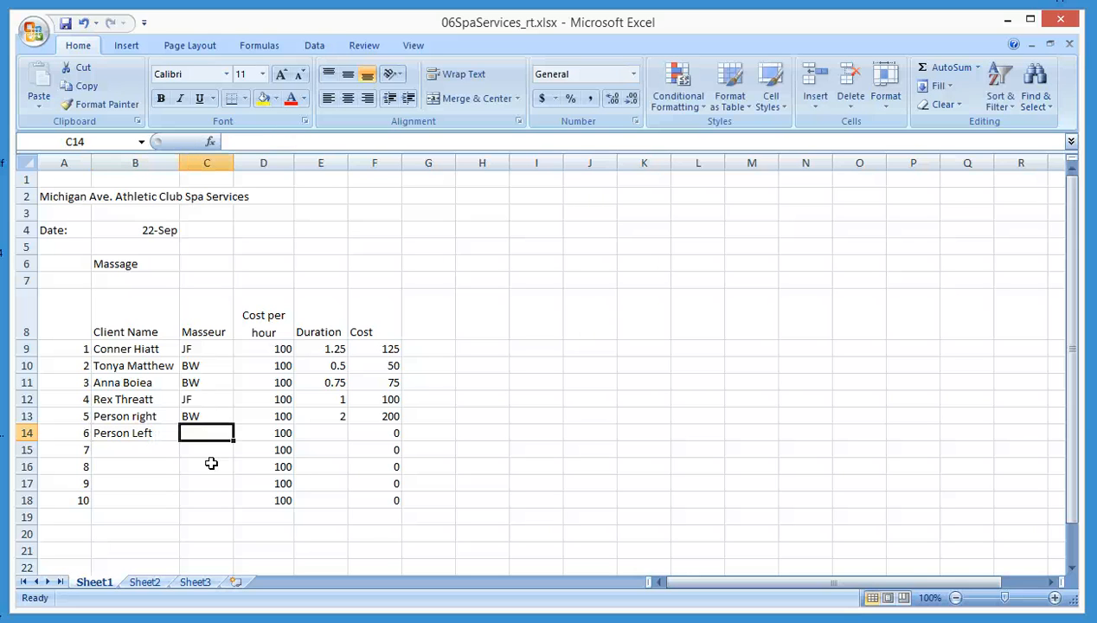
{"action": "type", "text": "KL"}
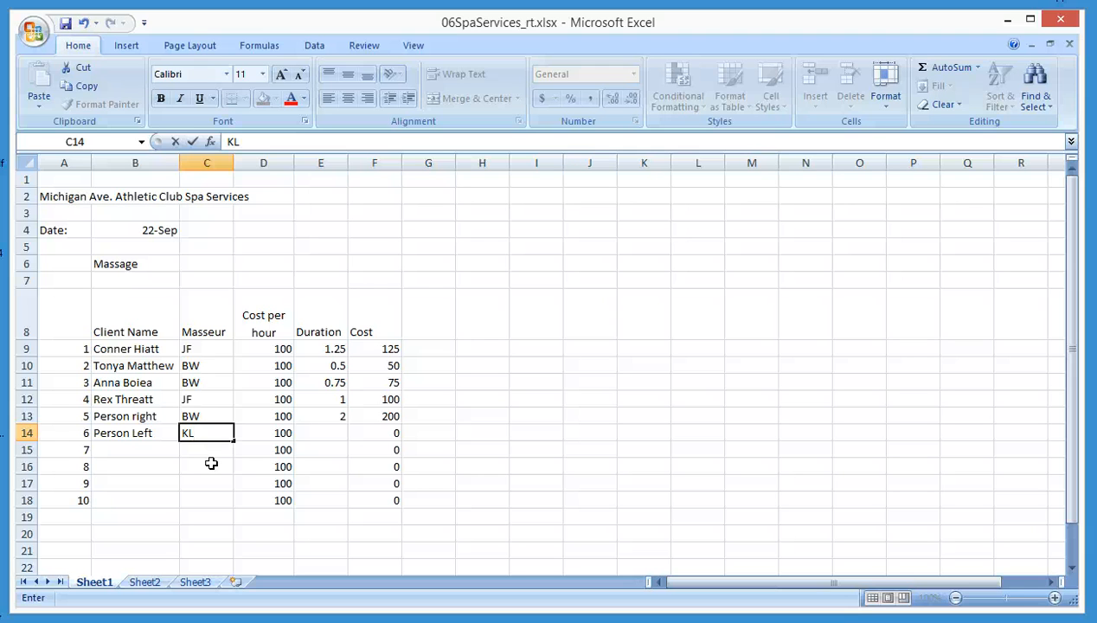
{"action": "key", "text": "Tab"}
{"action": "key", "text": "Tab"}
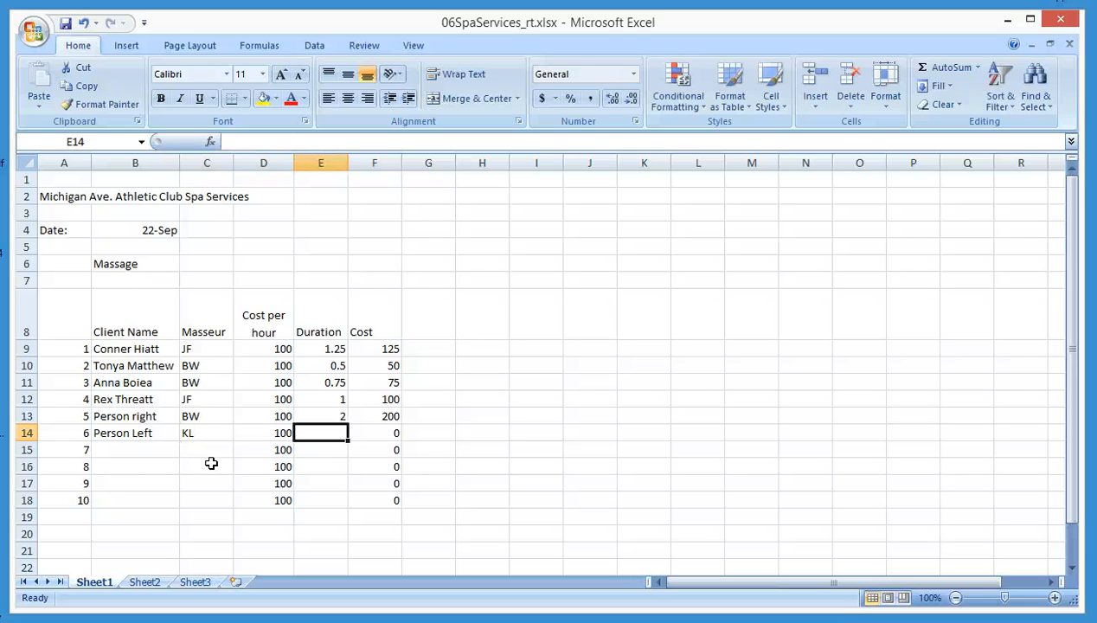
{"action": "type", "text": "."}
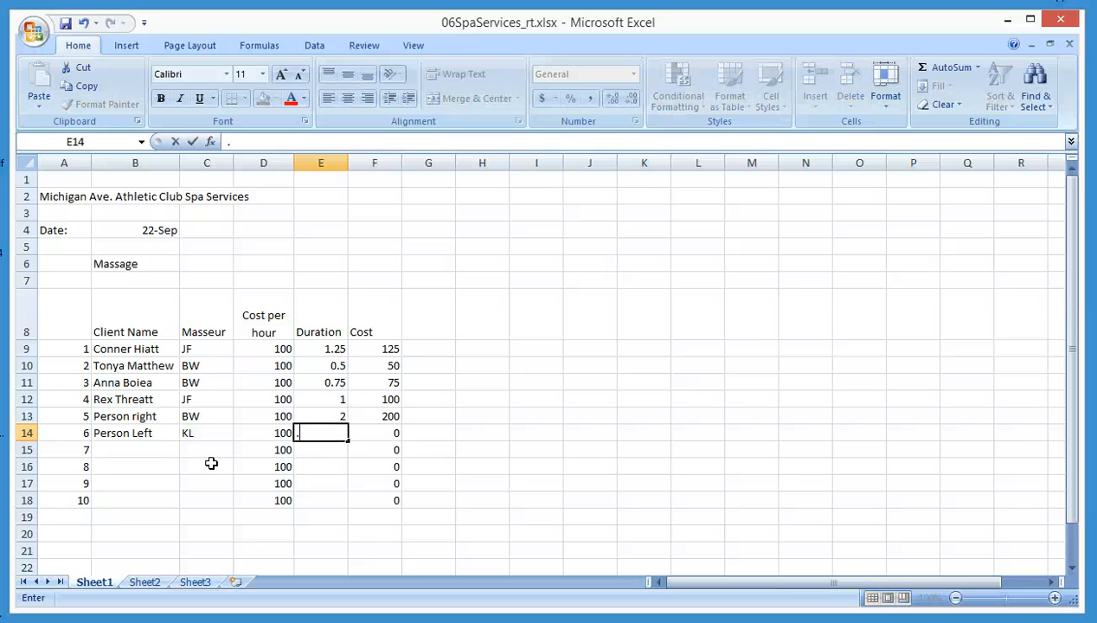
{"action": "type", "text": "33"}
{"action": "key", "text": "Return"}
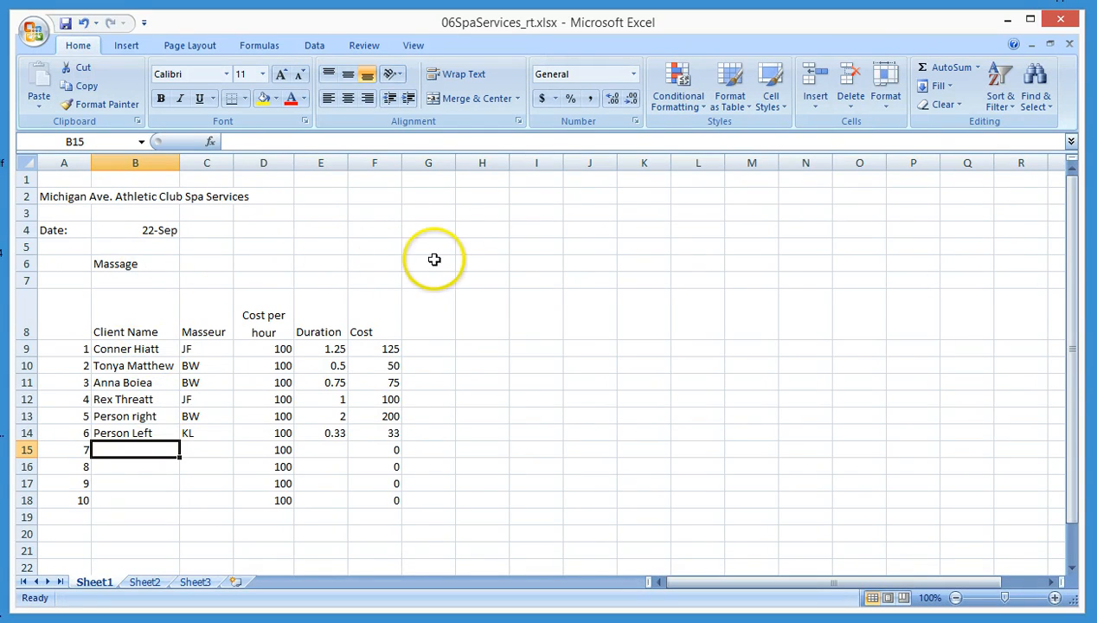
Number the Herbal Wrap rows 1 to 10 down H9:H18 using Fill Series
{"action": "left_click", "coordinate": [535, 263]}
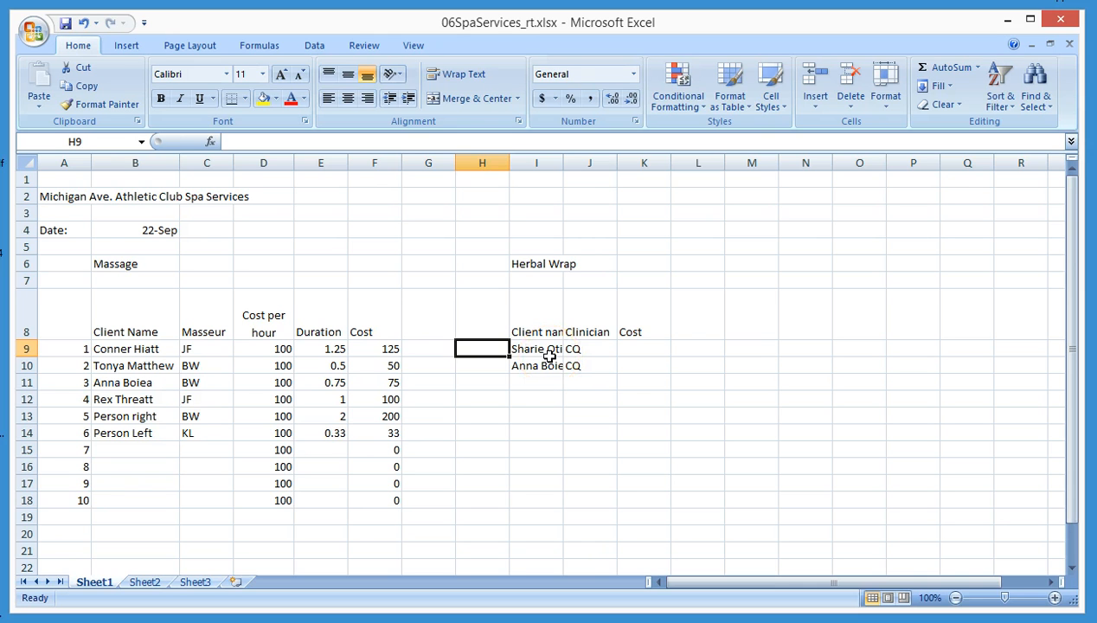
{"action": "type", "text": "1"}
{"action": "key", "text": "Return"}
{"action": "left_click", "coordinate": [500, 349]}
{"action": "left_click_drag", "start_coordinate": [507, 350], "coordinate": [500, 503]}
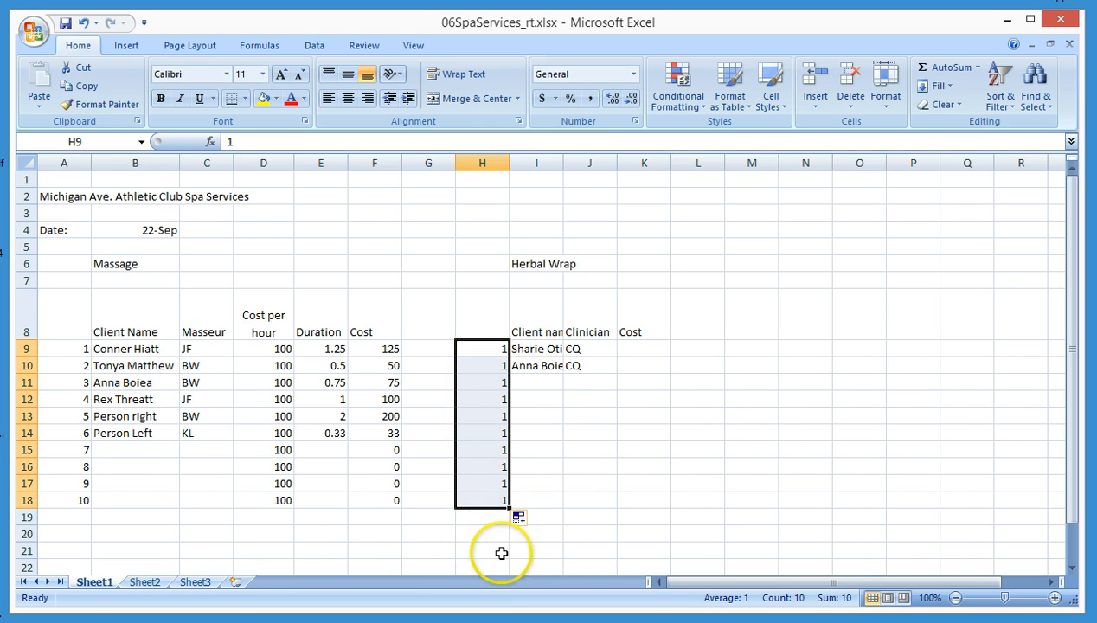
{"action": "left_click", "coordinate": [519, 518]}
{"action": "left_click", "coordinate": [564, 559]}
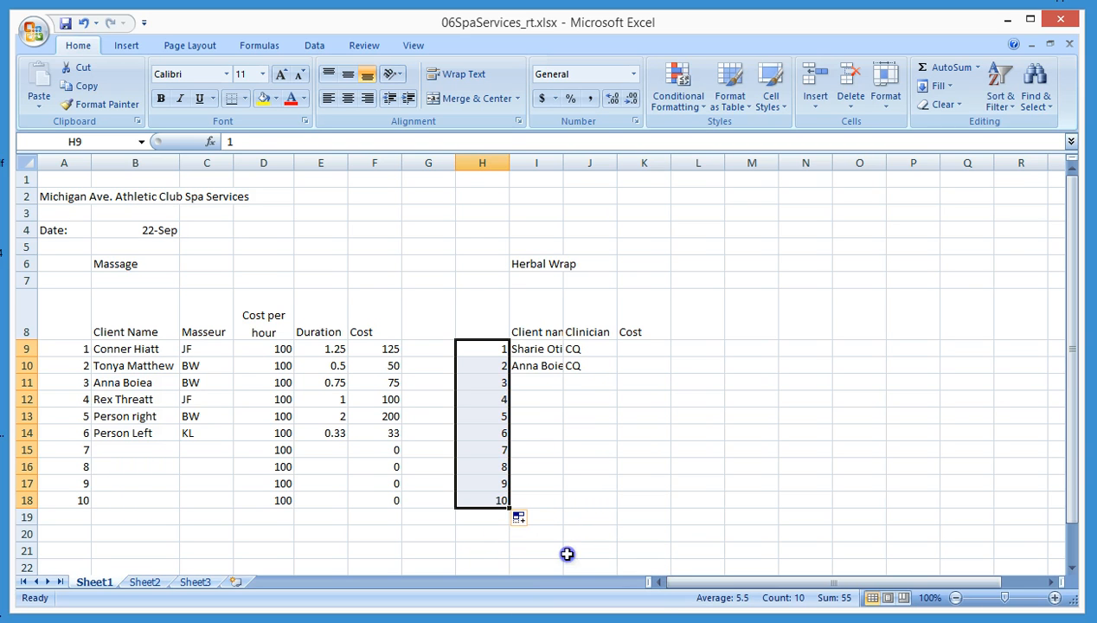
{"action": "left_click", "coordinate": [644, 353]}
Fill the Herbal Wrap Cost cells K9:K18 with 65
{"action": "type", "text": "65"}
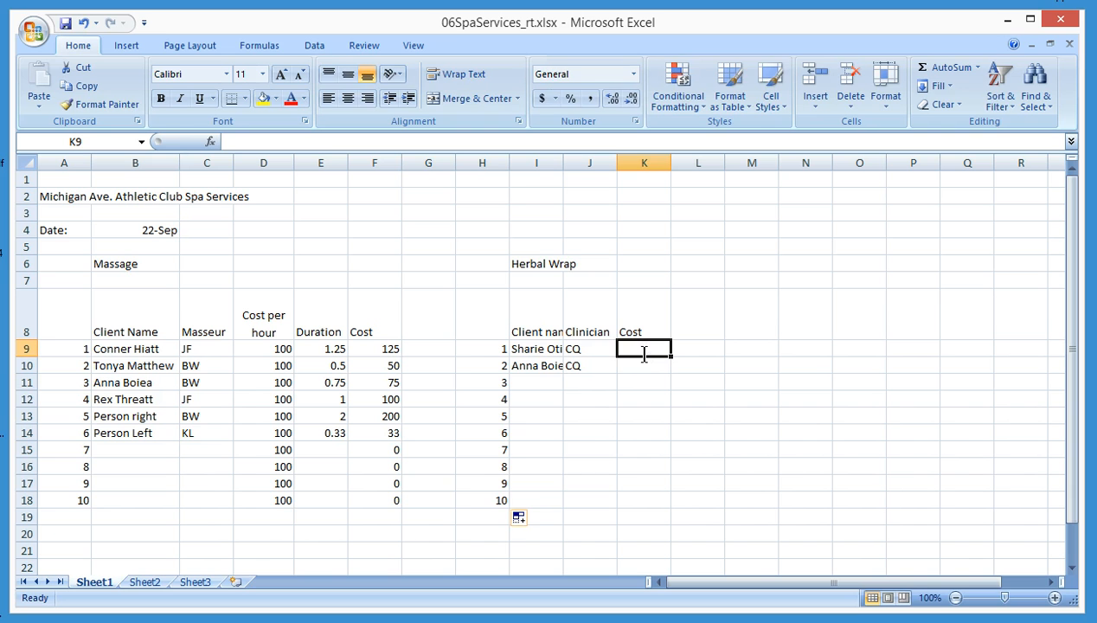
{"action": "key", "text": "Return"}
{"action": "left_click", "coordinate": [644, 347]}
{"action": "left_click", "coordinate": [644, 347]}
{"action": "left_click_drag", "start_coordinate": [672, 354], "coordinate": [668, 507]}
AutoFit the client name column I so full names show
{"action": "left_click", "coordinate": [725, 490]}
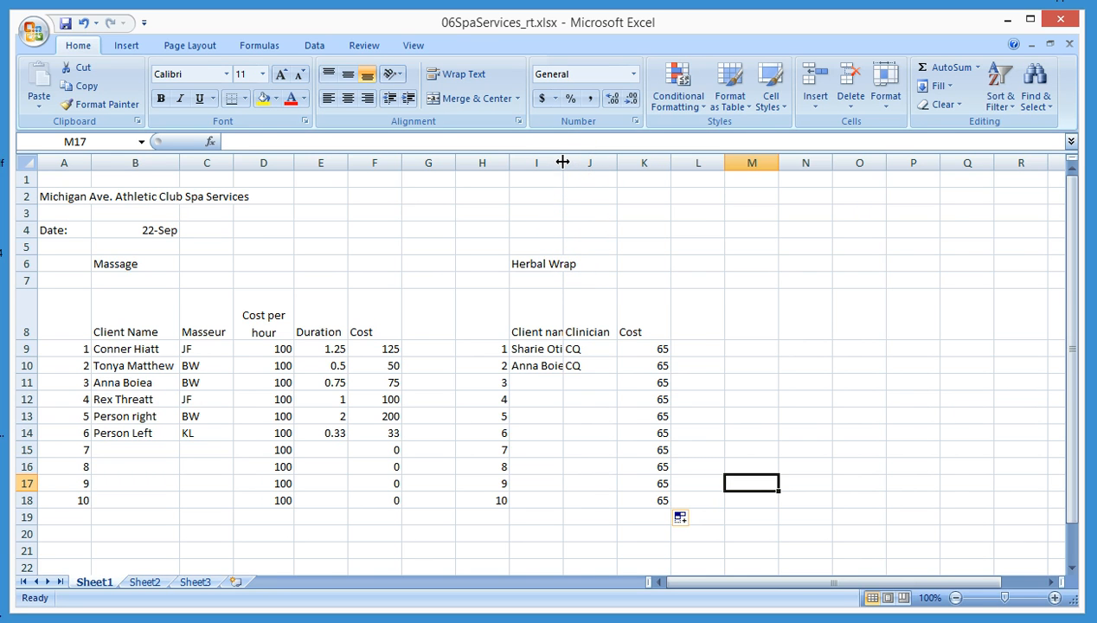
{"action": "double_click", "coordinate": [563, 162]}
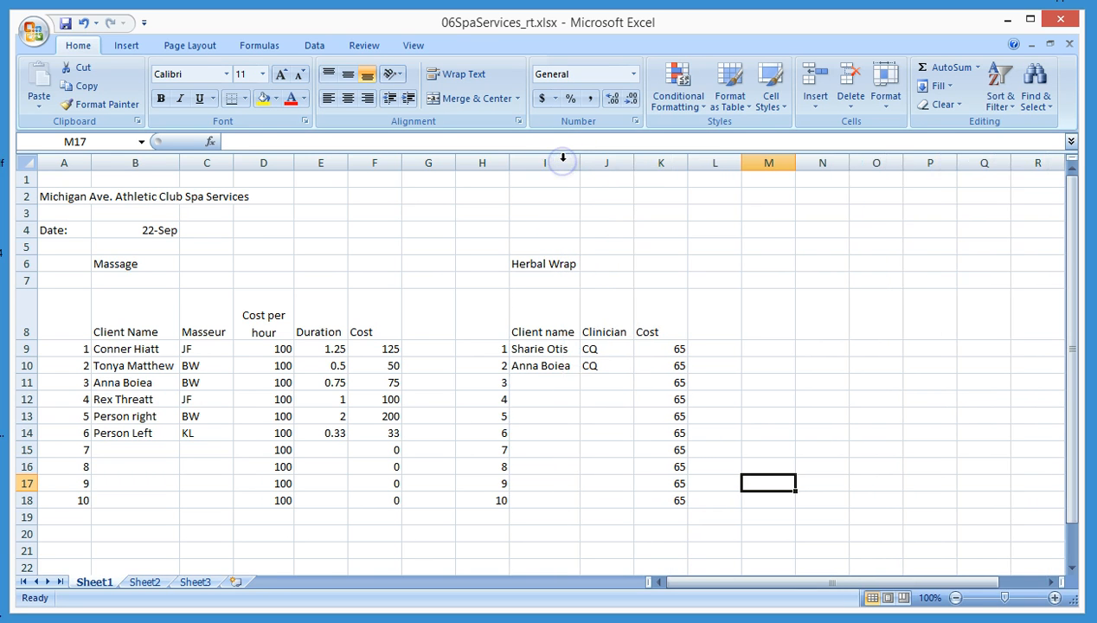
{"action": "left_click", "coordinate": [554, 383]}
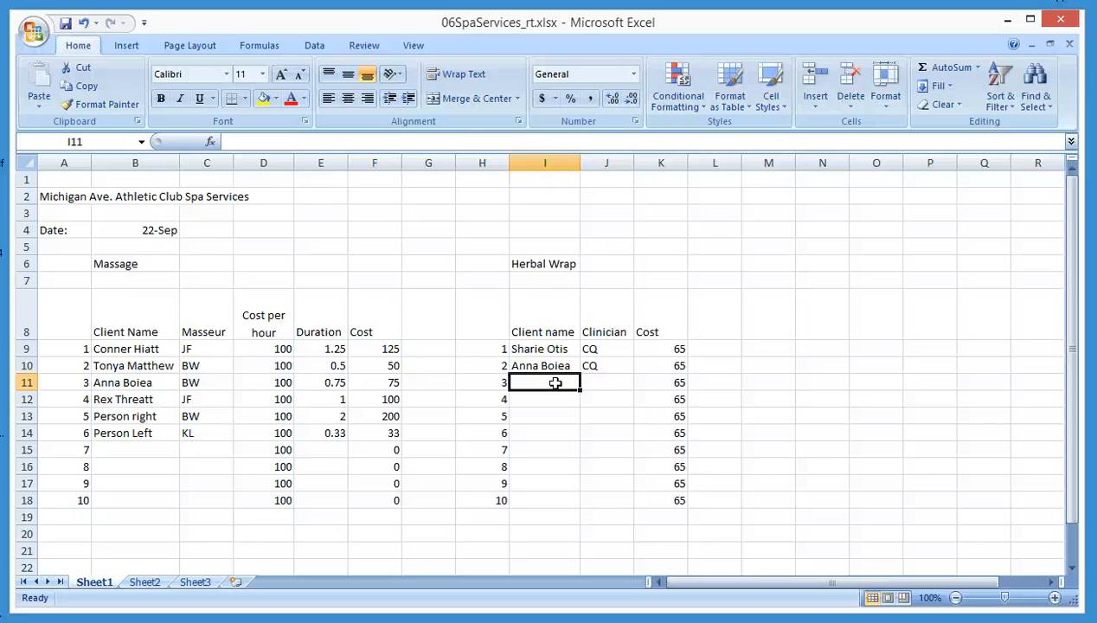
Enter the third Herbal Wrap client's name in I11 with clinician CQ
{"action": "double_click", "coordinate": [554, 383]}
{"action": "type", "text": "Rex Thr"}
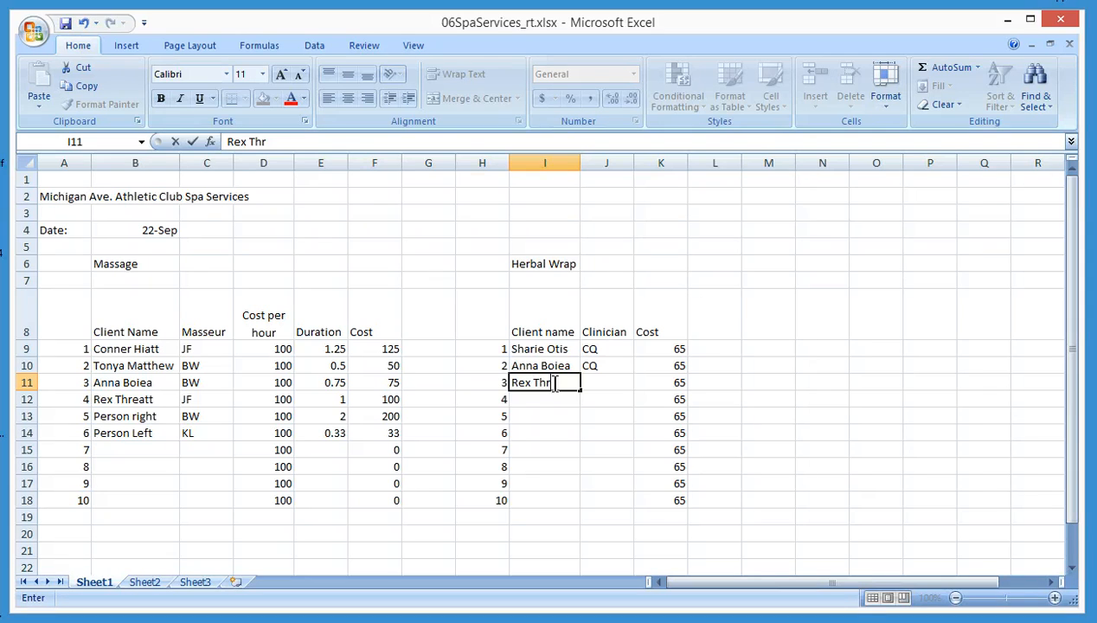
{"action": "type", "text": "eatt"}
{"action": "key", "text": "Tab"}
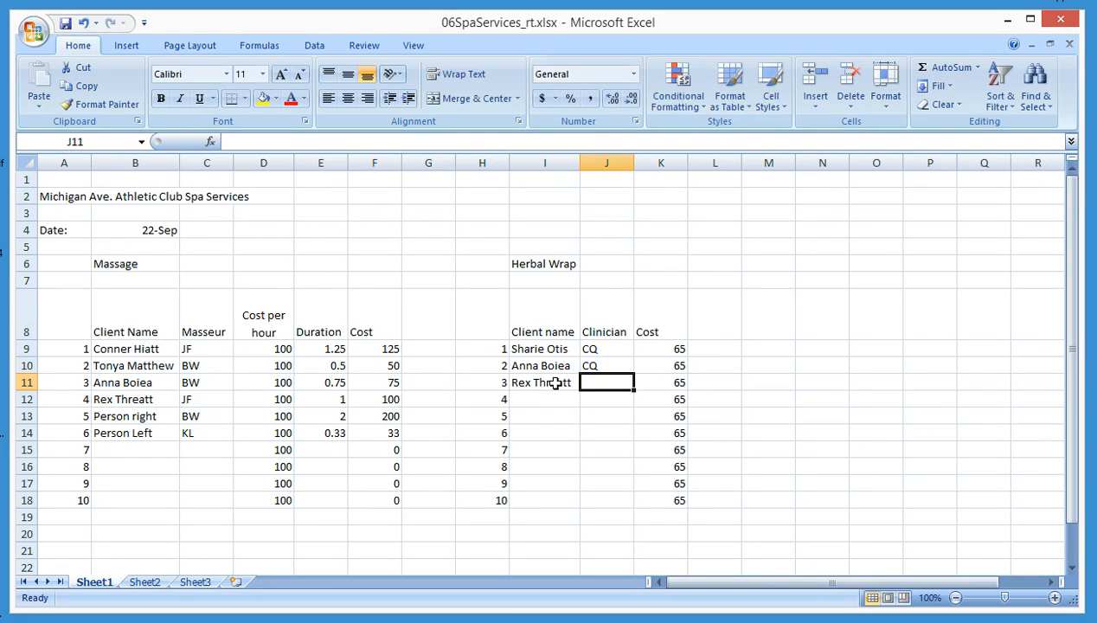
{"action": "type", "text": "CQ"}
{"action": "key", "text": "Return"}
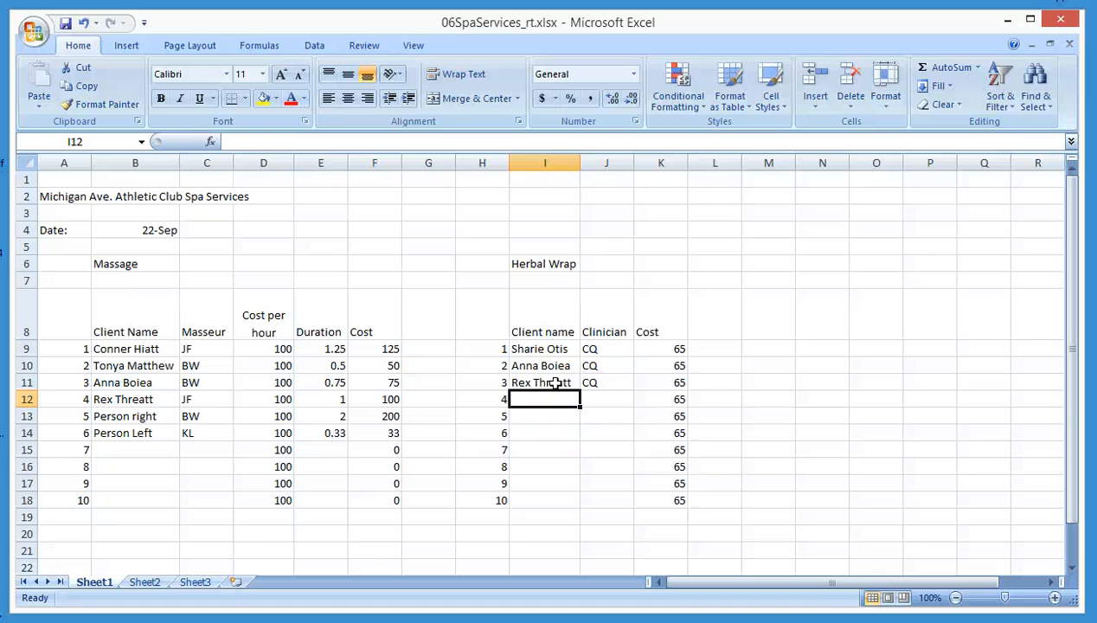
Add the fourth client in row 12 with clinician CQ, correcting the first name's spelling
{"action": "type", "text": "Johhny"}
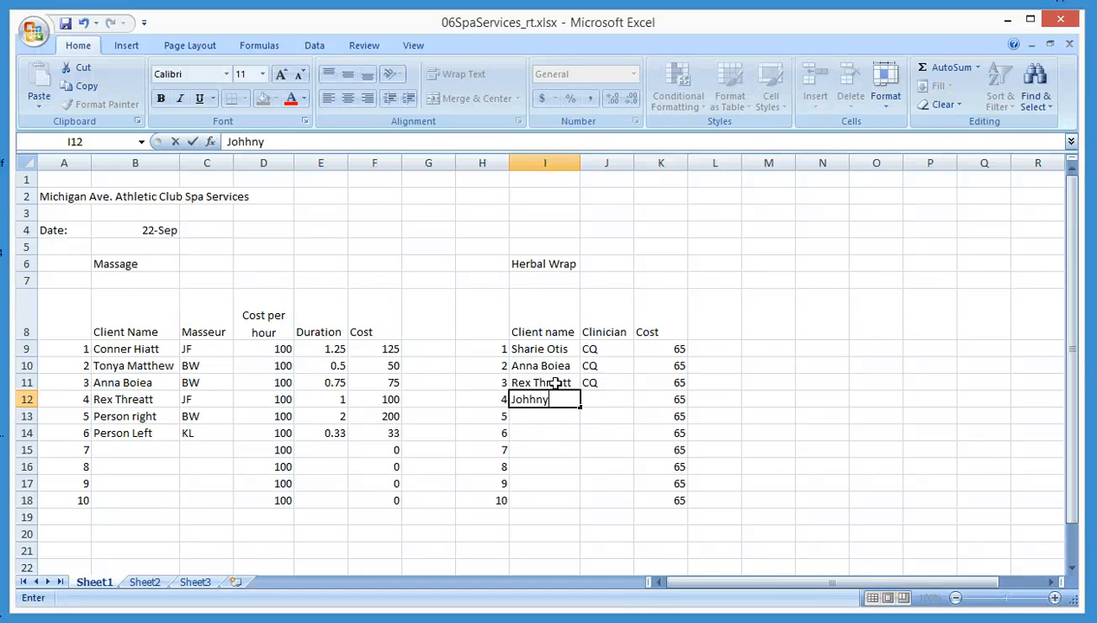
{"action": "type", "text": " Football"}
{"action": "key", "text": "Tab"}
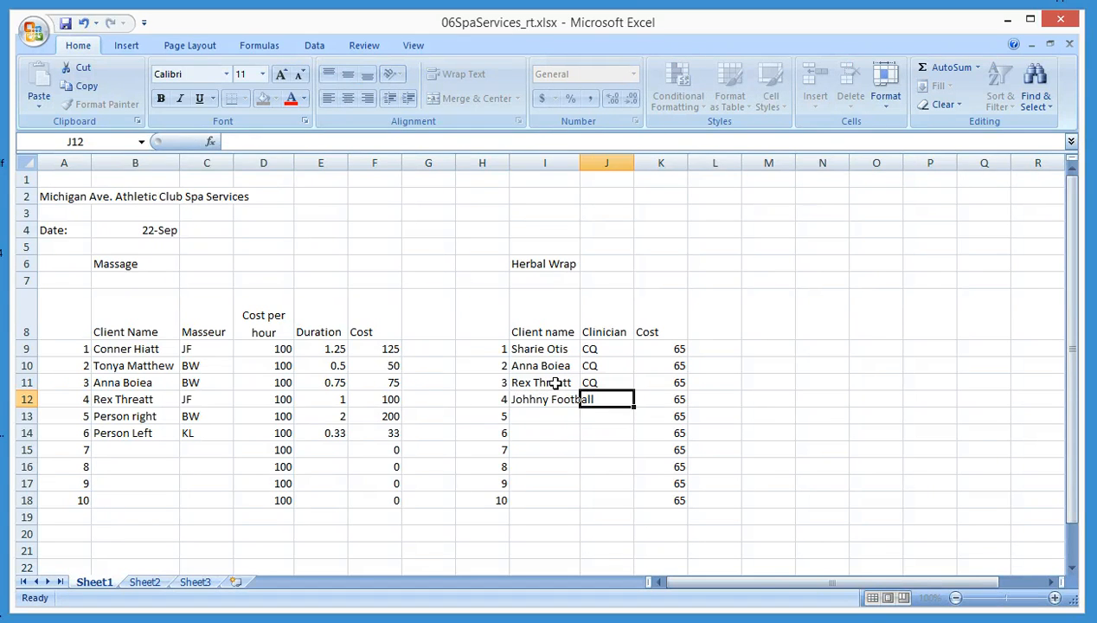
{"action": "type", "text": "CQ"}
{"action": "key", "text": "Return"}
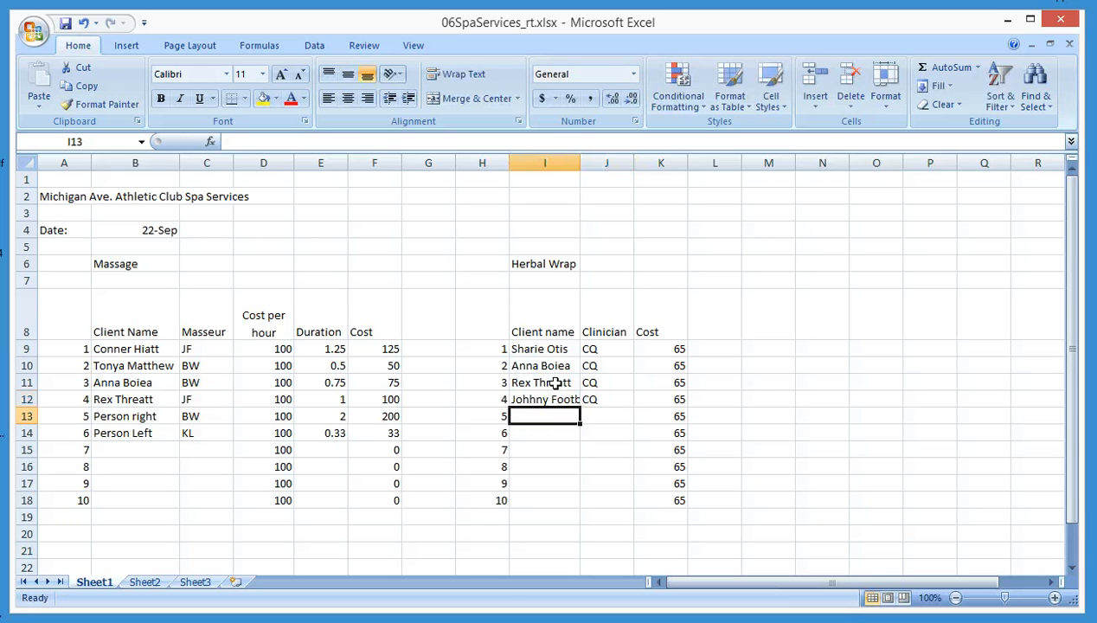
{"action": "left_click", "coordinate": [543, 400]}
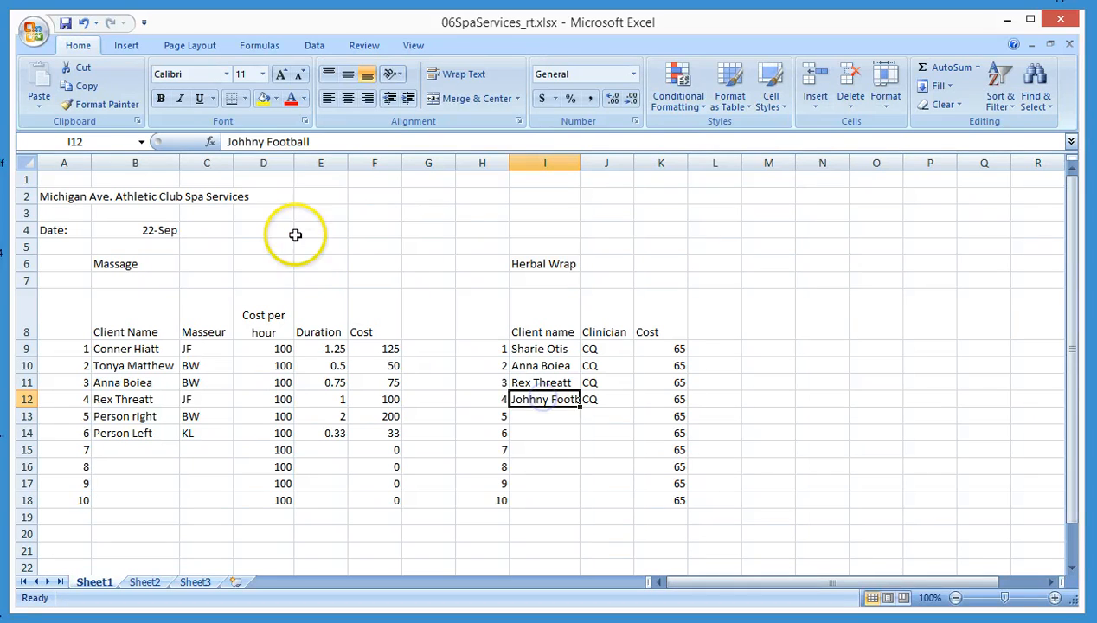
{"action": "double_click", "coordinate": [246, 142]}
{"action": "type", "text": "Johnny"}
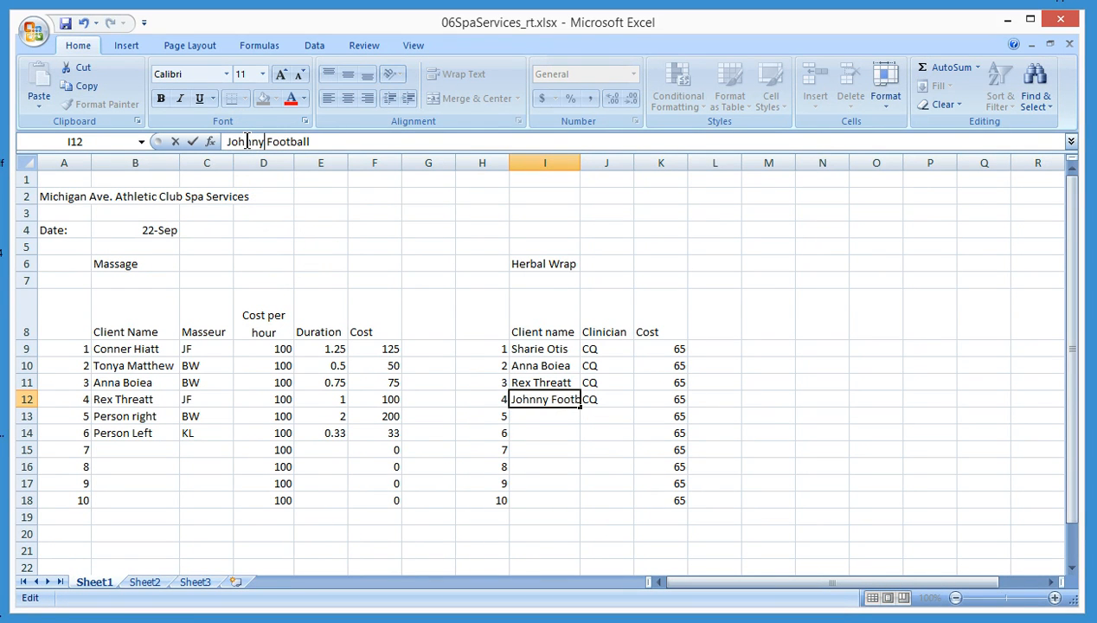
{"action": "left_click", "coordinate": [522, 417]}
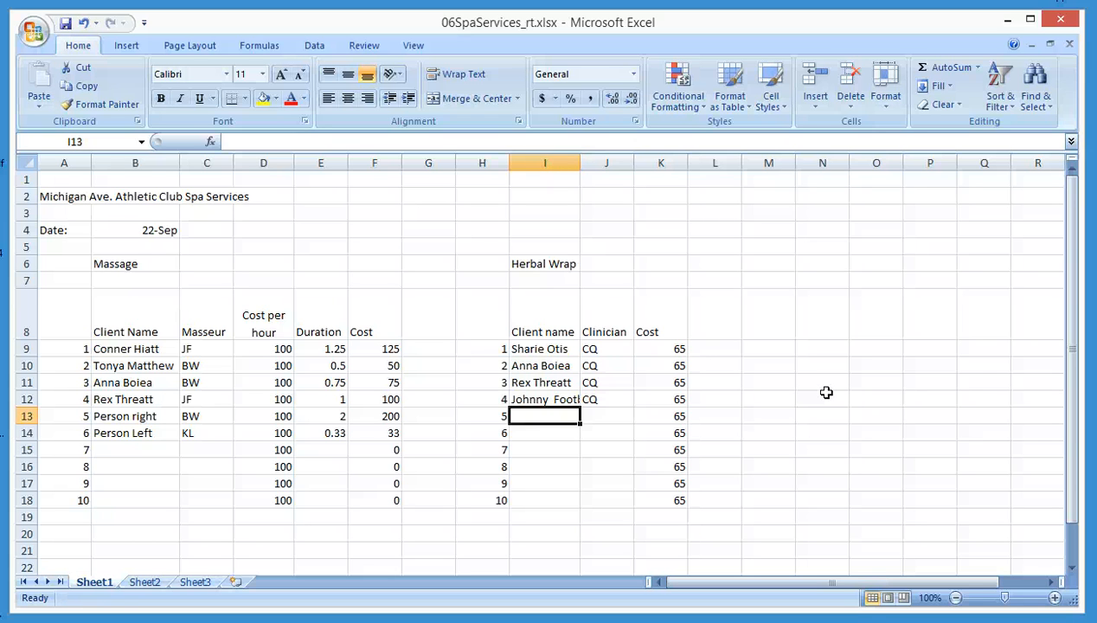
Add the fifth client in row 13 with clinician CQ, fixing the surname typos
{"action": "type", "text": "Ab"}
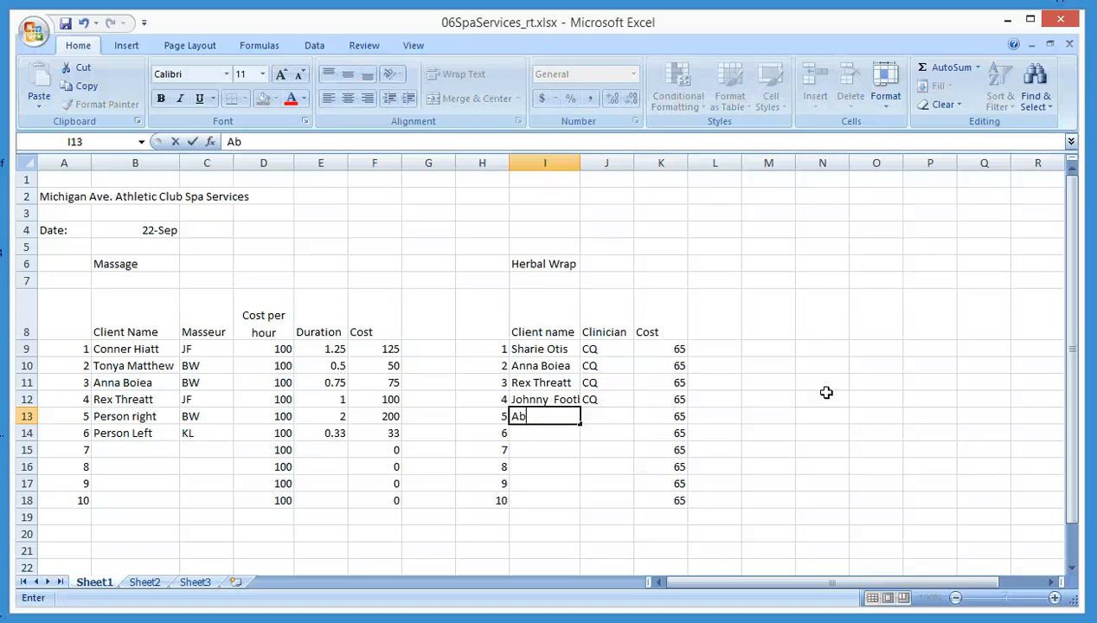
{"action": "type", "text": "e Linclino"}
{"action": "key", "text": "BackSpace"}
{"action": "key", "text": "BackSpace"}
{"action": "key", "text": "BackSpace"}
{"action": "type", "text": "on"}
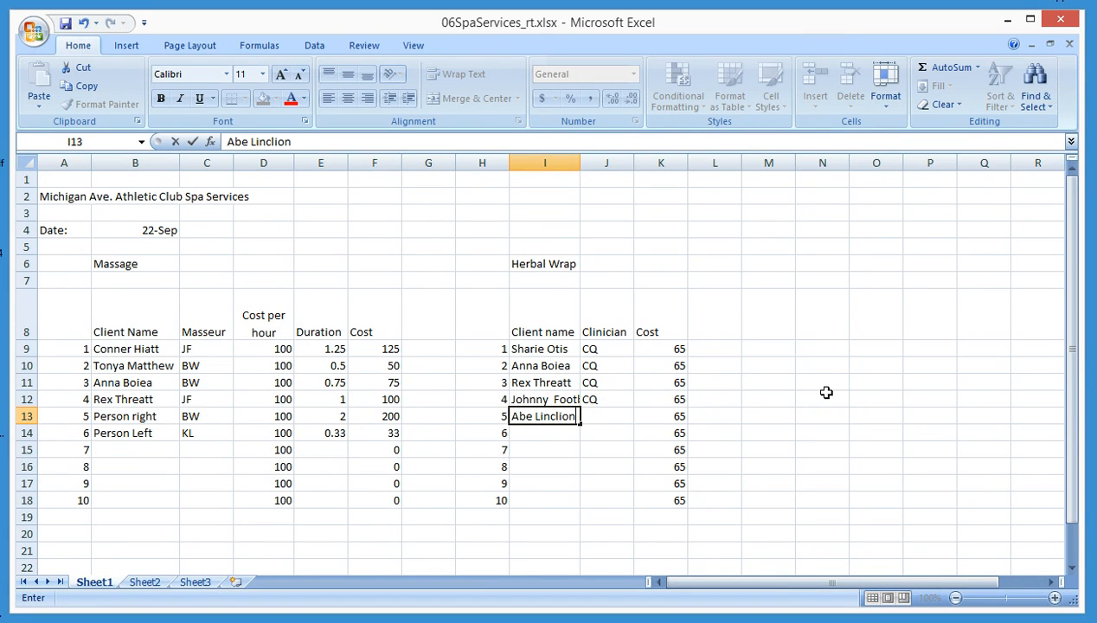
{"action": "key", "text": "BackSpace"}
{"action": "key", "text": "BackSpace"}
{"action": "key", "text": "BackSpace"}
{"action": "key", "text": "BackSpace"}
{"action": "key", "text": "BackSpace"}
{"action": "key", "text": "BackSpace"}
{"action": "key", "text": "BackSpace"}
{"action": "key", "text": "BackSpace"}
{"action": "type", "text": "Linclion"}
{"action": "key", "text": "BackSpace"}
{"action": "key", "text": "BackSpace"}
{"action": "key", "text": "BackSpace"}
{"action": "key", "text": "BackSpace"}
{"action": "key", "text": "BackSpace"}
{"action": "key", "text": "BackSpace"}
{"action": "key", "text": "BackSpace"}
{"action": "key", "text": "BackSpace"}
{"action": "key", "text": "BackSpace"}
{"action": "type", "text": "Linclon"}
{"action": "key", "text": "Tab"}
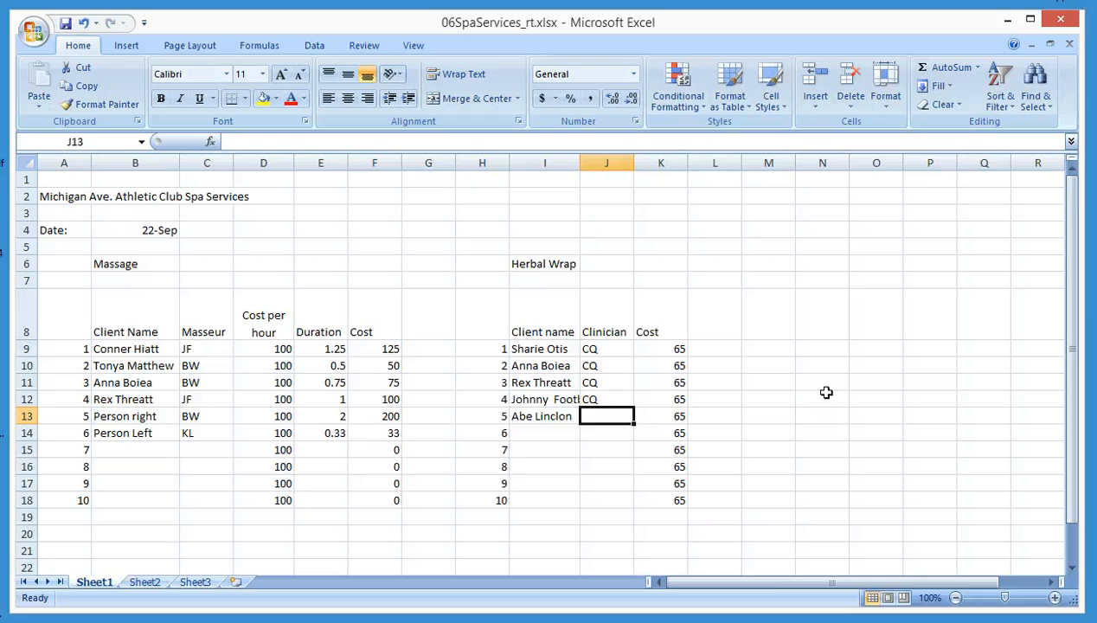
{"action": "type", "text": "CQ"}
{"action": "key", "text": "Tab"}
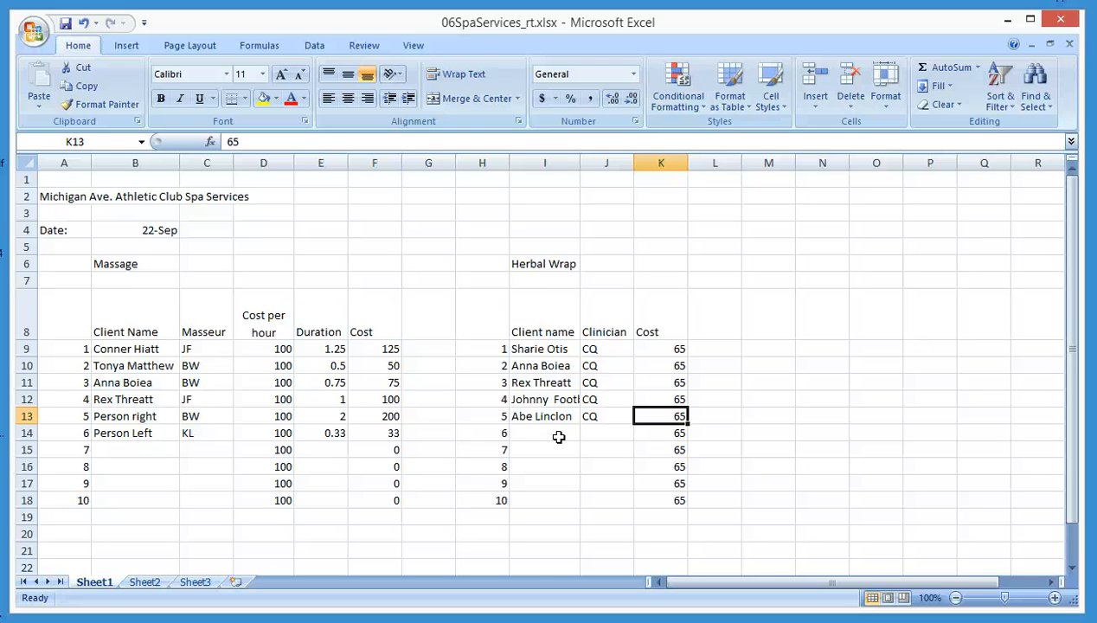
Start the Facial table at B21 and copy the cost 75 into D24:D33
{"action": "scroll", "coordinate": [559, 436], "scroll_direction": "down", "scroll_amount": 2}
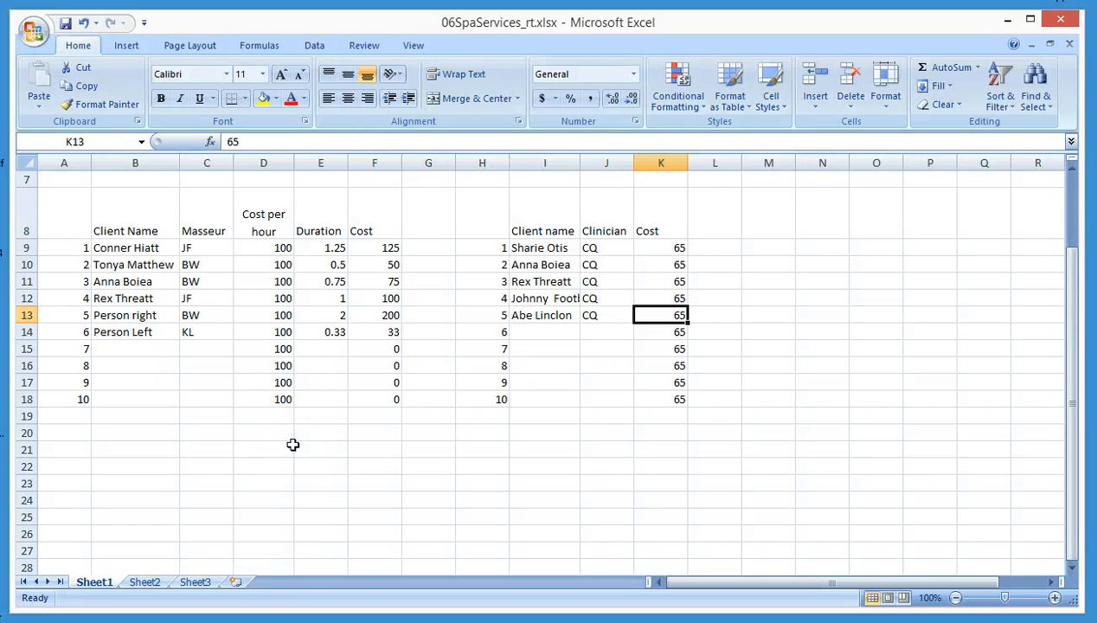
{"action": "left_click", "coordinate": [152, 450]}
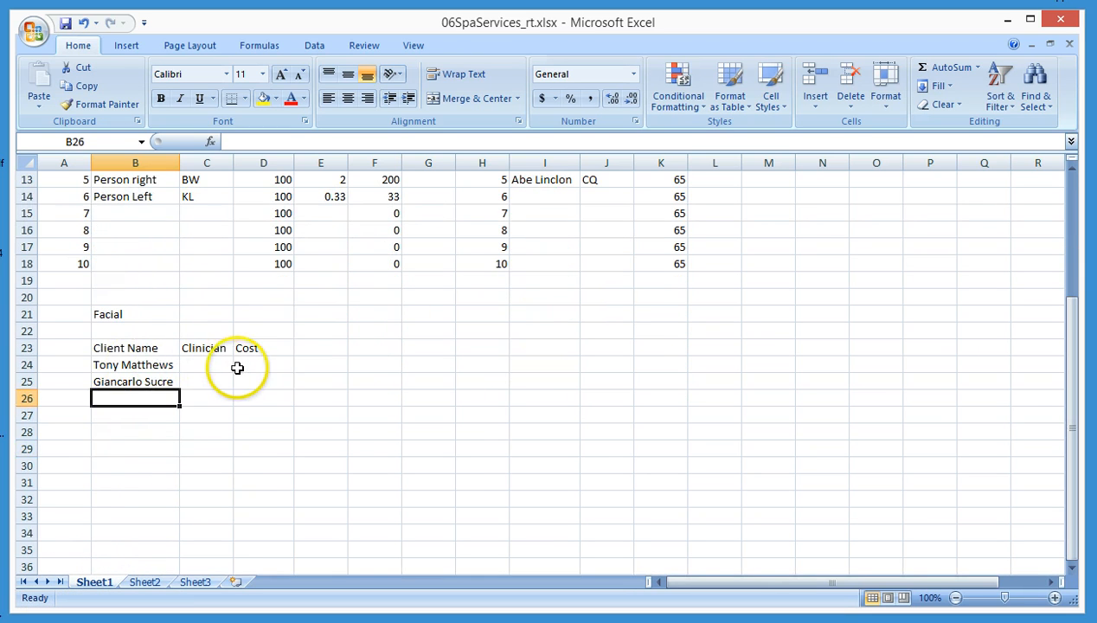
{"action": "left_click", "coordinate": [249, 367]}
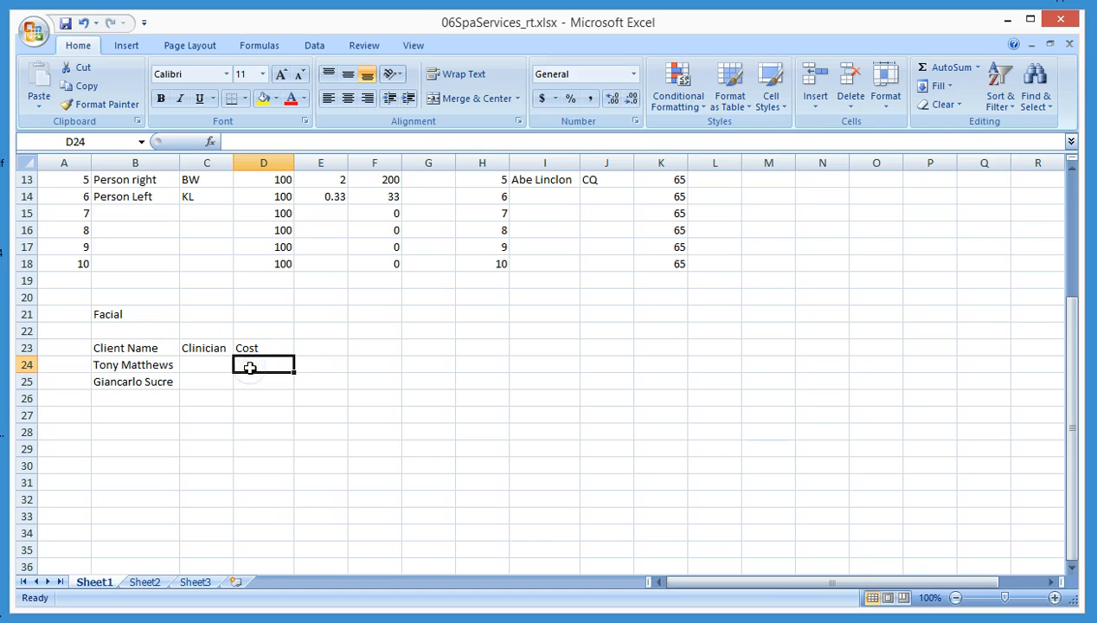
{"action": "type", "text": "75"}
{"action": "key", "text": "Return"}
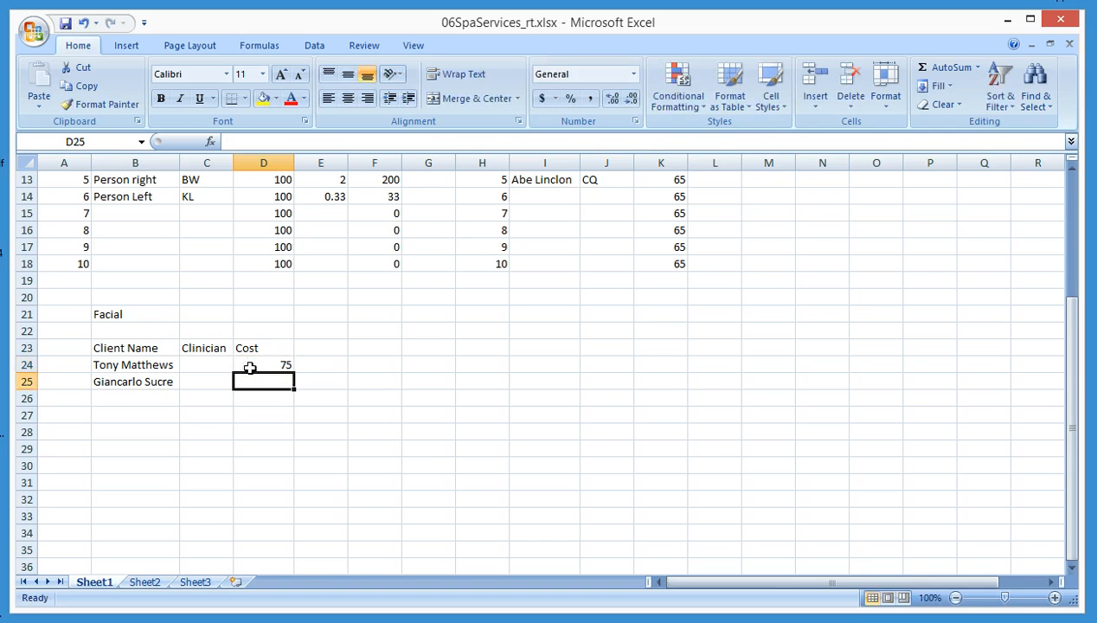
{"action": "left_click", "coordinate": [270, 366]}
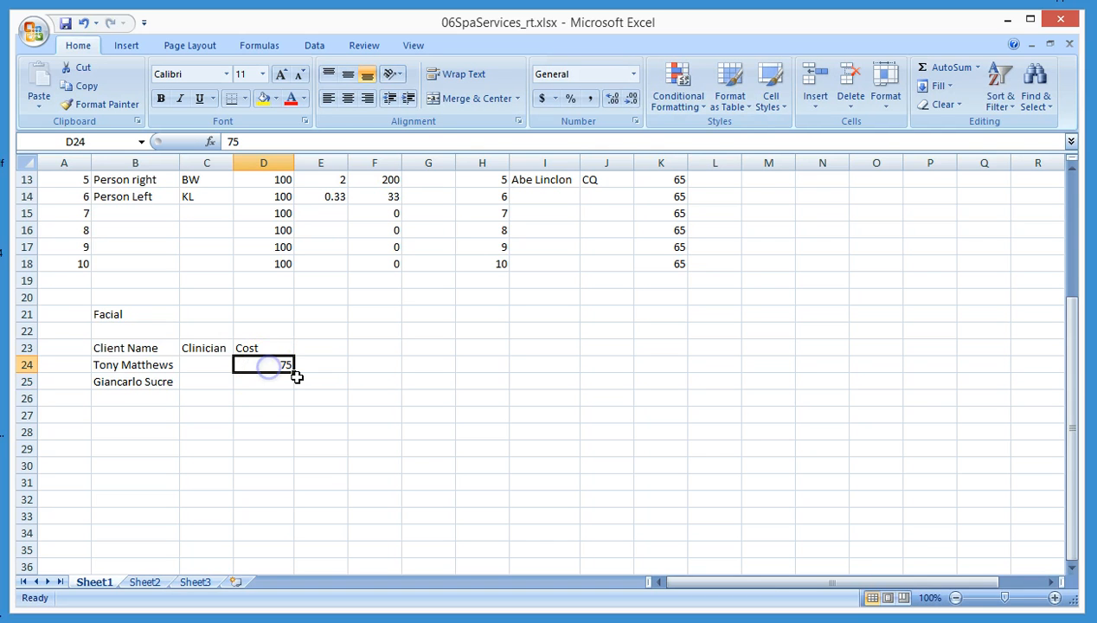
{"action": "key", "text": "ctrl+c"}
{"action": "left_click", "coordinate": [282, 381]}
{"action": "left_click_drag", "start_coordinate": [280, 381], "coordinate": [281, 511]}
{"action": "key", "text": "ctrl+v"}
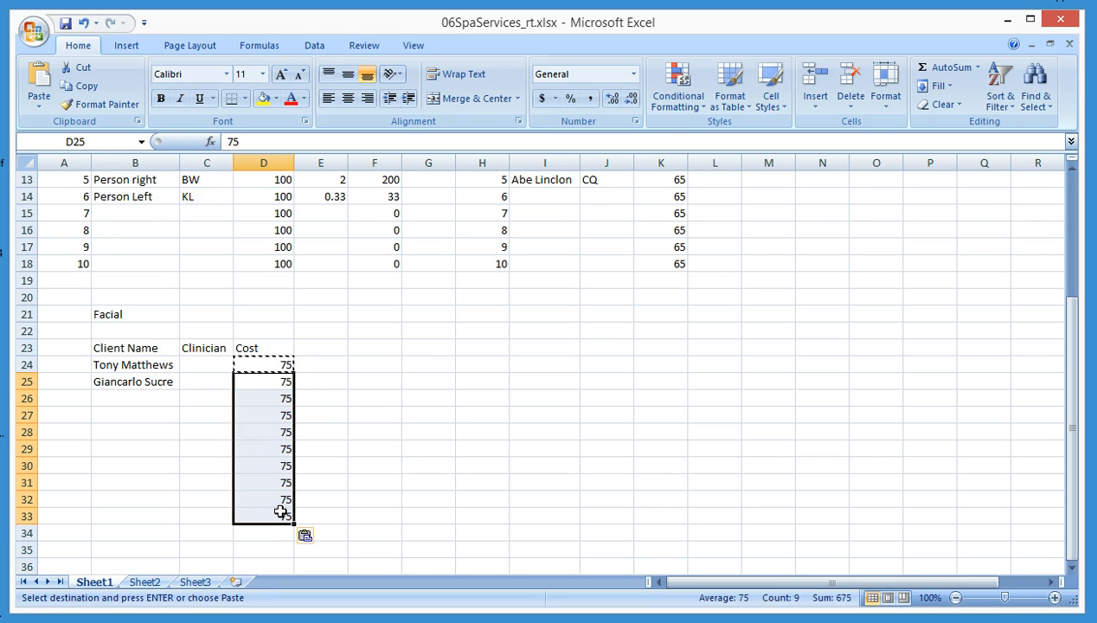
{"action": "left_click", "coordinate": [318, 495]}
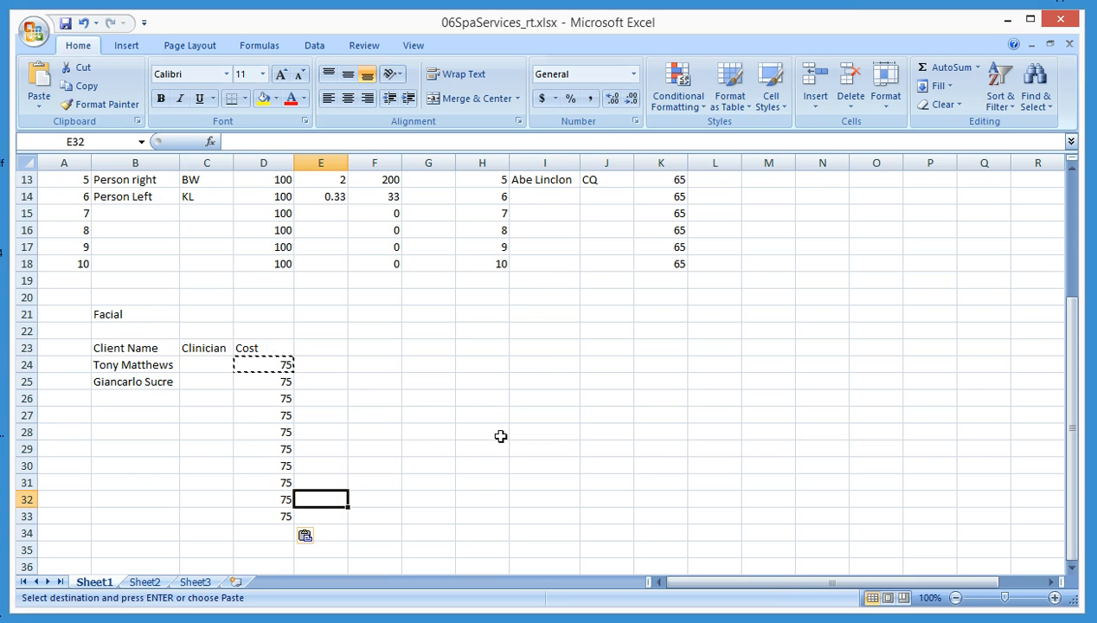
{"action": "key", "text": "Escape"}
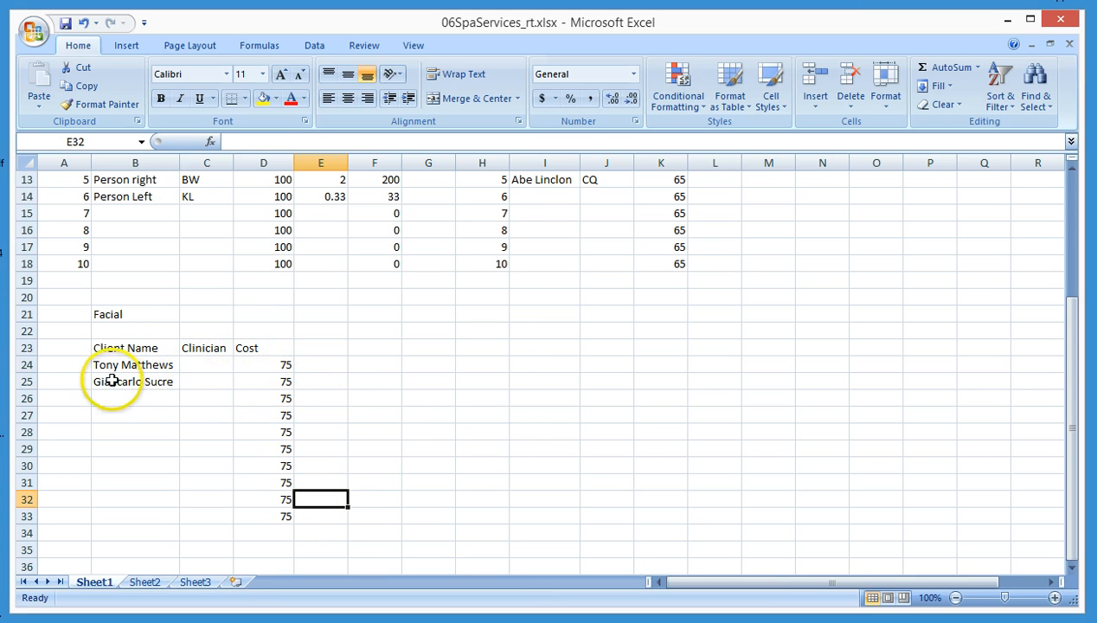
Number the Facial rows 1 to 10 in A24:A33, filling down from 1, 2, 3
{"action": "left_click", "coordinate": [78, 363]}
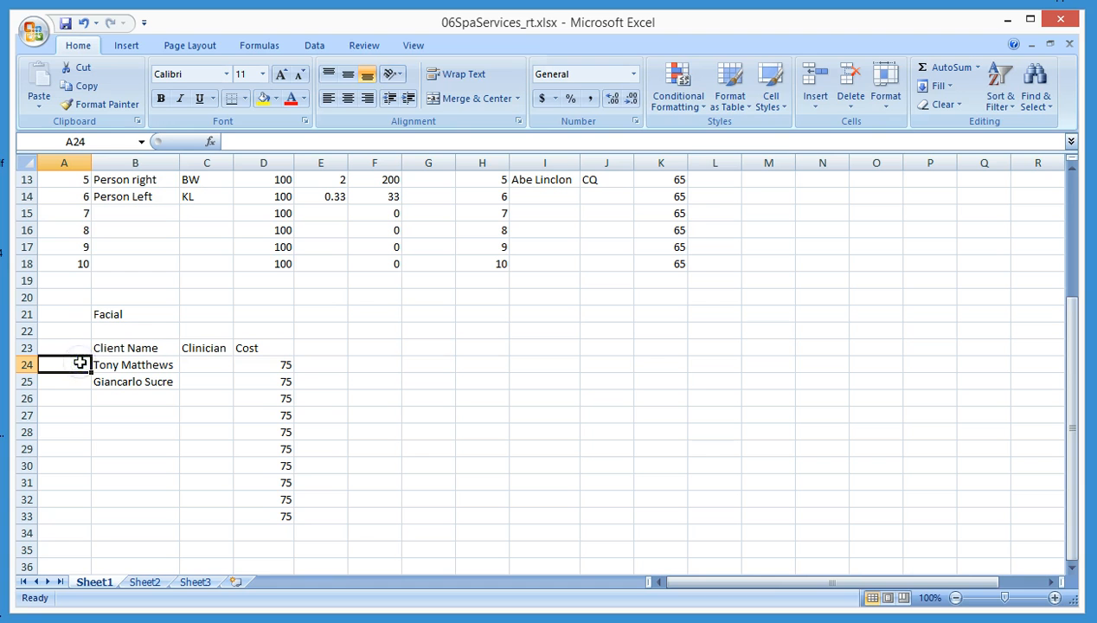
{"action": "type", "text": "1"}
{"action": "key", "text": "Return"}
{"action": "type", "text": "2"}
{"action": "key", "text": "Return"}
{"action": "type", "text": "3"}
{"action": "key", "text": "Return"}
{"action": "left_click_drag", "start_coordinate": [80, 363], "coordinate": [76, 396]}
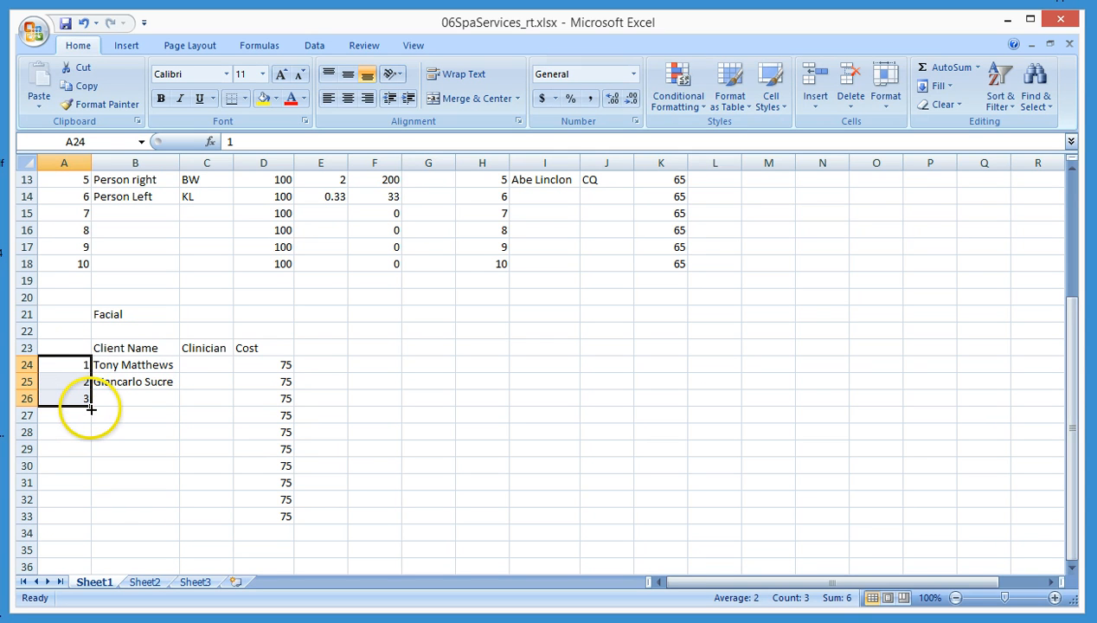
{"action": "left_click_drag", "start_coordinate": [91, 403], "coordinate": [90, 516]}
{"action": "left_click", "coordinate": [474, 430]}
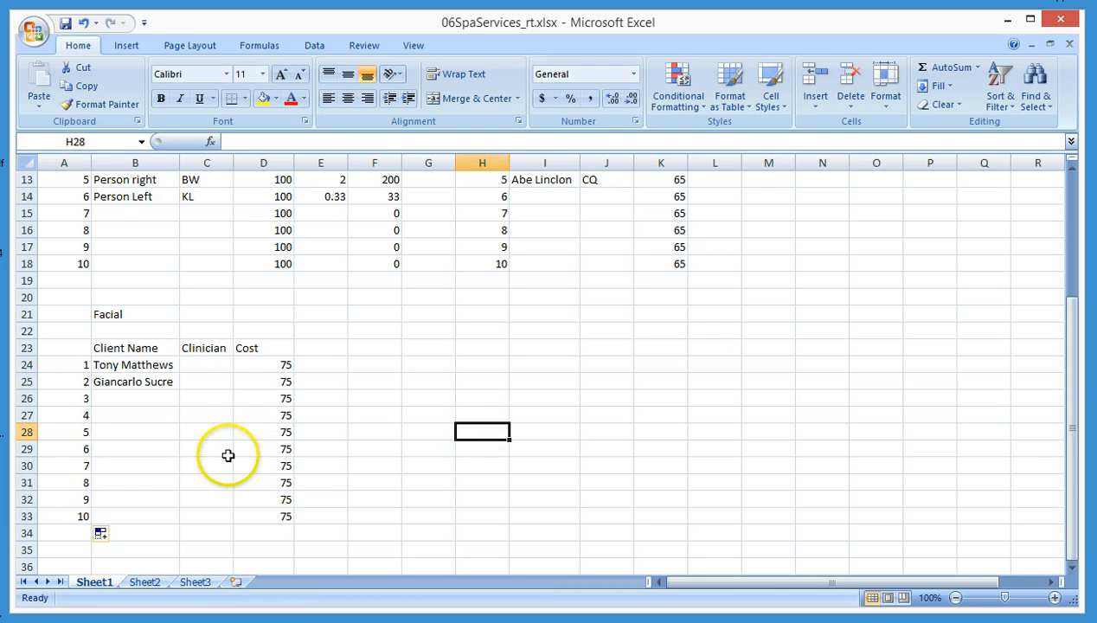
Enter CQ as clinician for the first two Facial clients in C24:C25
{"action": "left_click", "coordinate": [204, 369]}
{"action": "type", "text": "CQ"}
{"action": "key", "text": "Return"}
{"action": "type", "text": "CQ"}
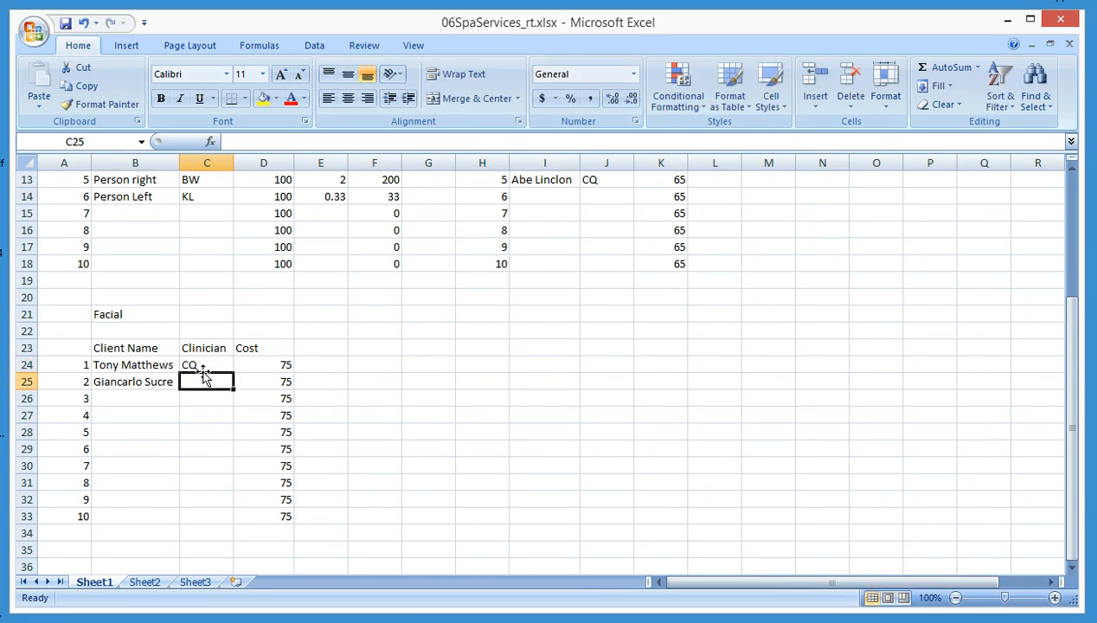
{"action": "key", "text": "Return"}
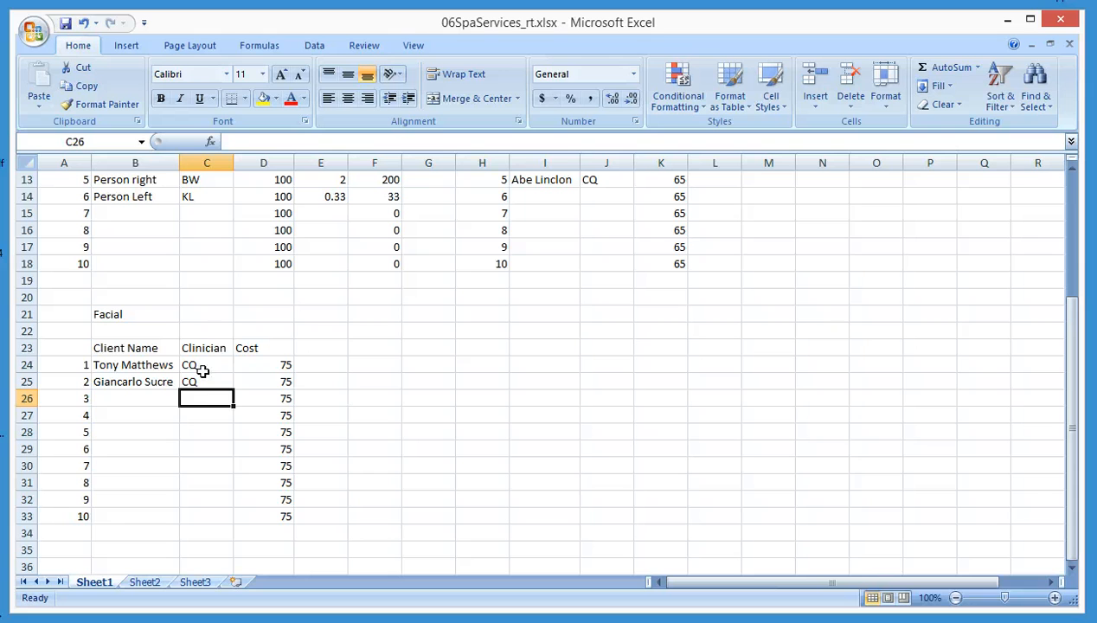
{"action": "key", "text": "Left"}
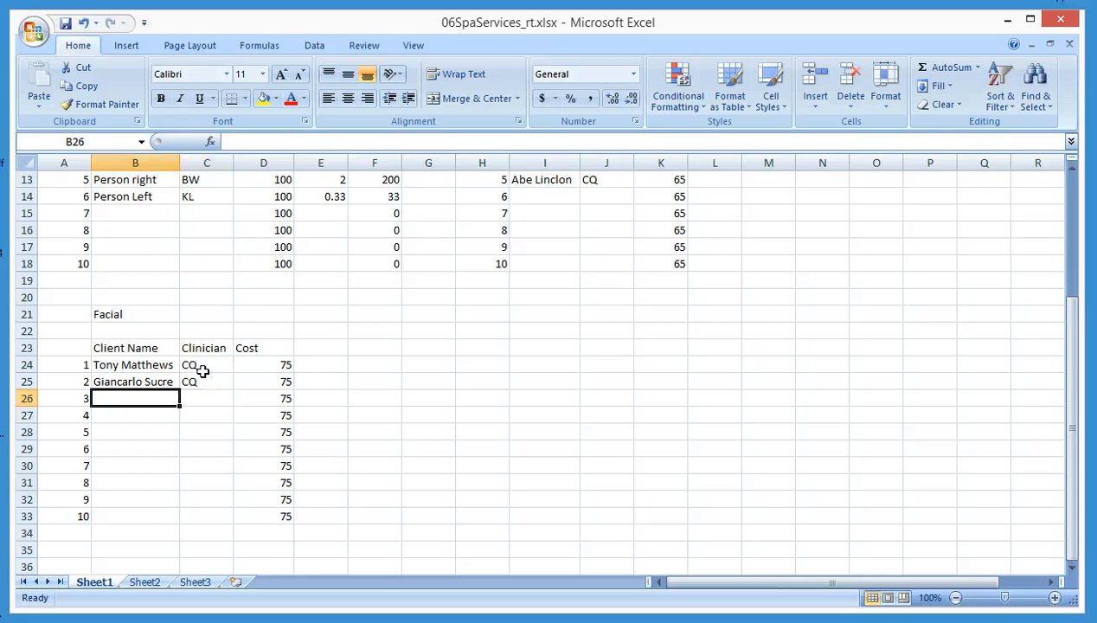
Add three more Facial clients in rows 26–28, each with clinician CQ
{"action": "type", "text": "Dr. "}
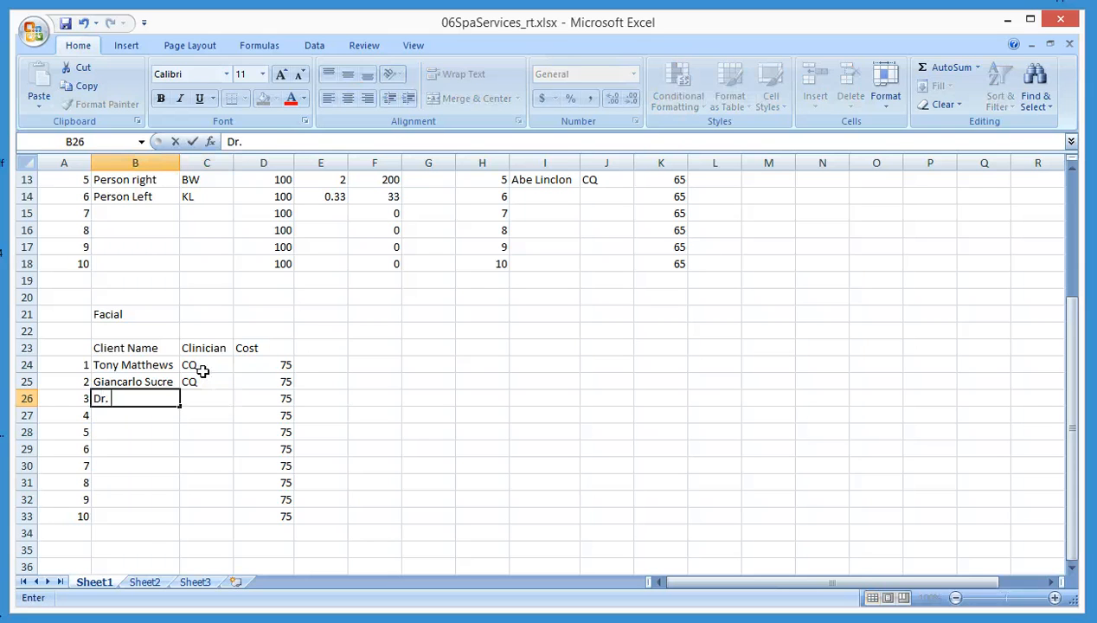
{"action": "type", "text": "Mayo"}
{"action": "key", "text": "Tab"}
{"action": "type", "text": "CQ"}
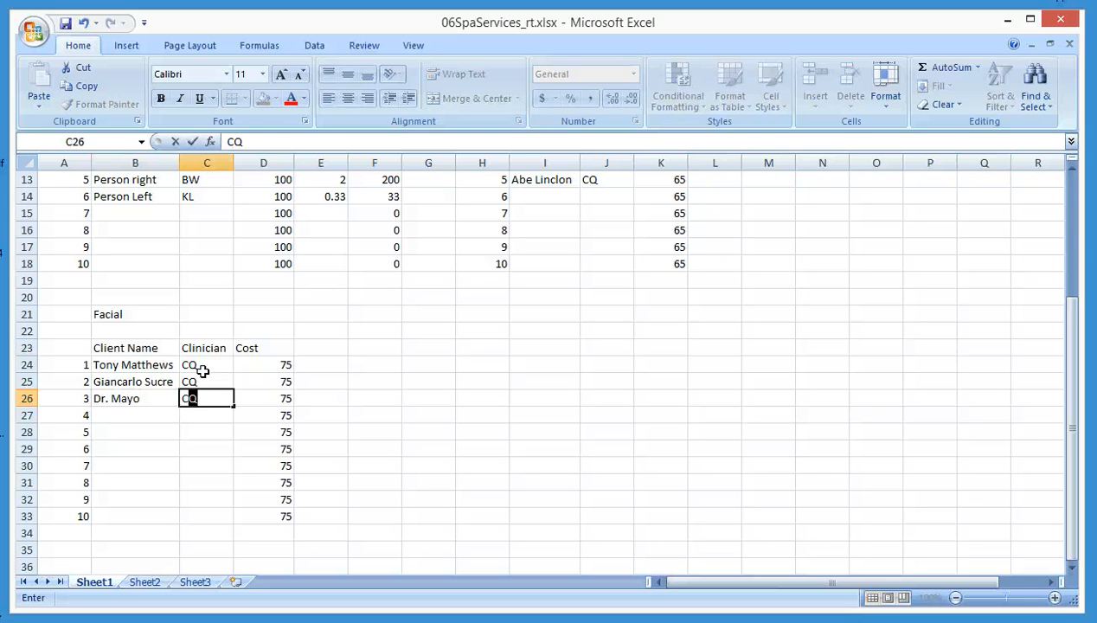
{"action": "key", "text": "Return"}
{"action": "type", "text": "Mr"}
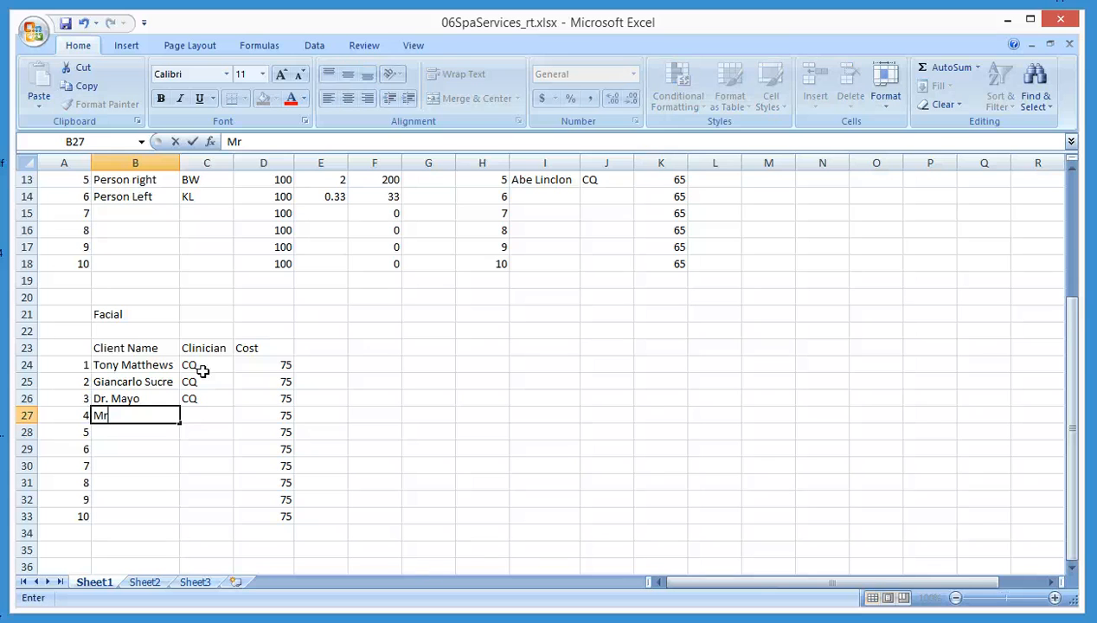
{"action": "type", "text": ". Lopez"}
{"action": "key", "text": "Tab"}
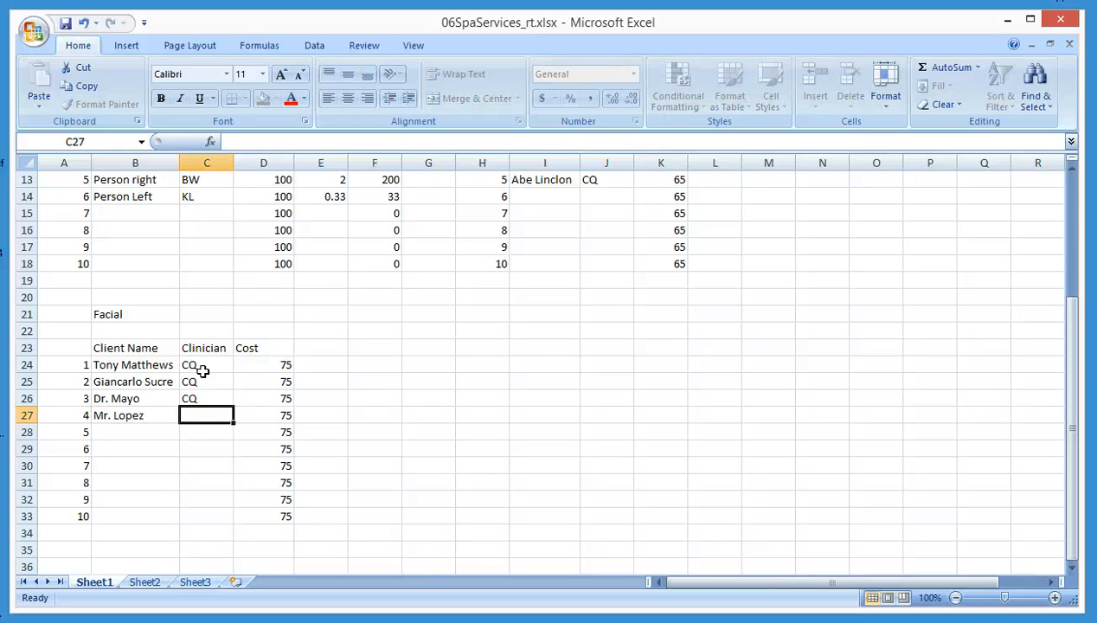
{"action": "type", "text": "CQ"}
{"action": "key", "text": "Return"}
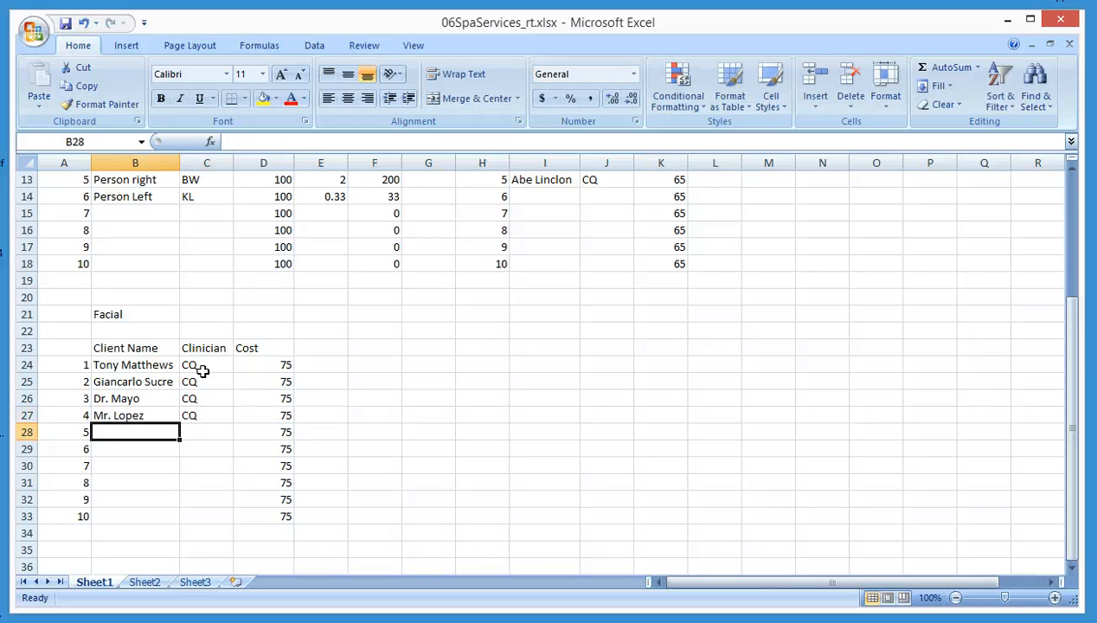
{"action": "type", "text": "Mrs. Casmer"}
{"action": "key", "text": "Tab"}
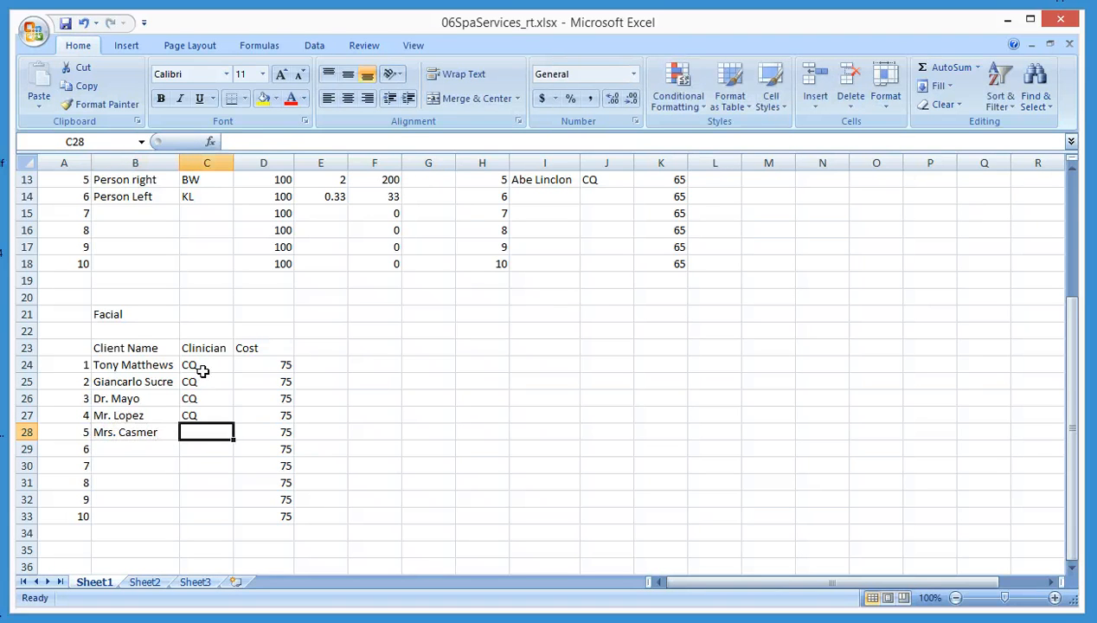
{"action": "type", "text": "CQ"}
{"action": "key", "text": "Return"}
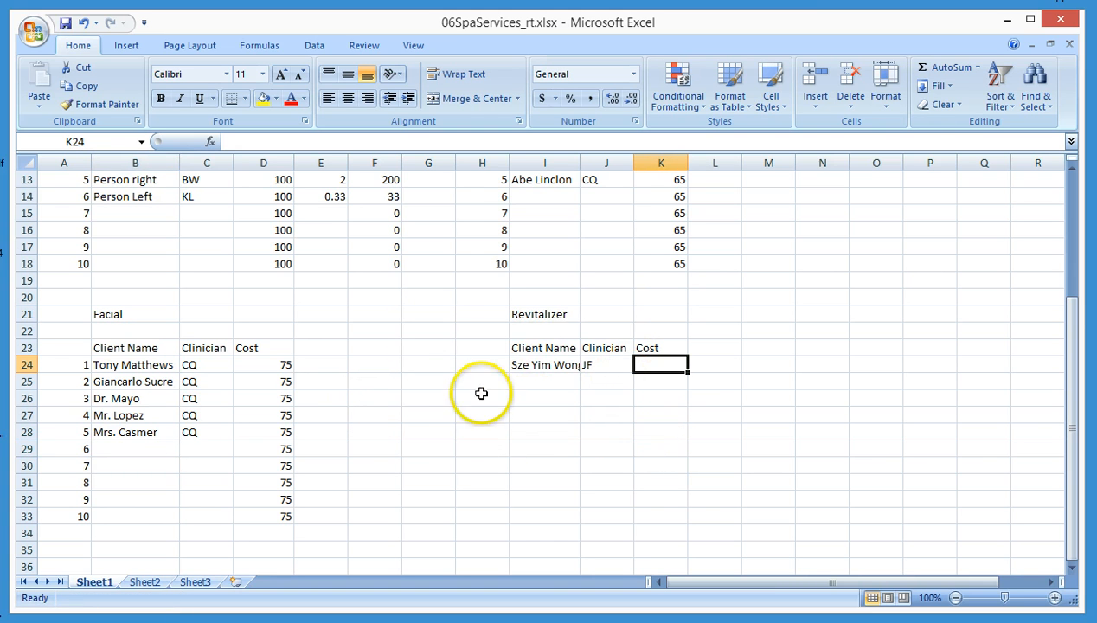
Number the Revitalizer rows 1 to 10 in H24:H33 with Fill Series
{"action": "left_click", "coordinate": [481, 364]}
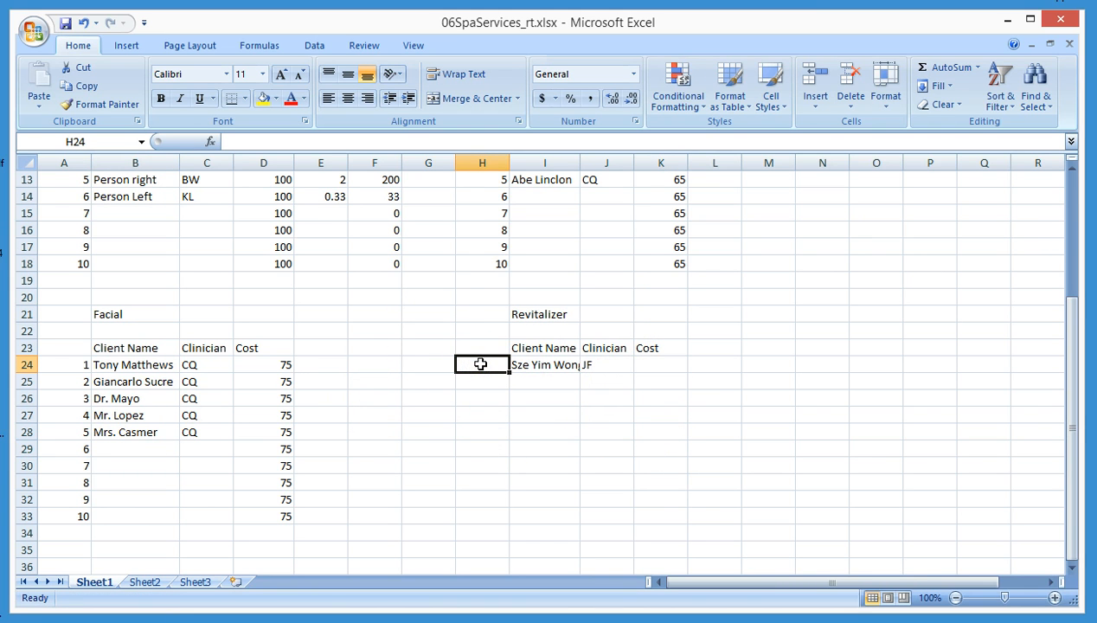
{"action": "type", "text": "1"}
{"action": "key", "text": "Return"}
{"action": "left_click", "coordinate": [480, 364]}
{"action": "left_click_drag", "start_coordinate": [512, 373], "coordinate": [510, 522]}
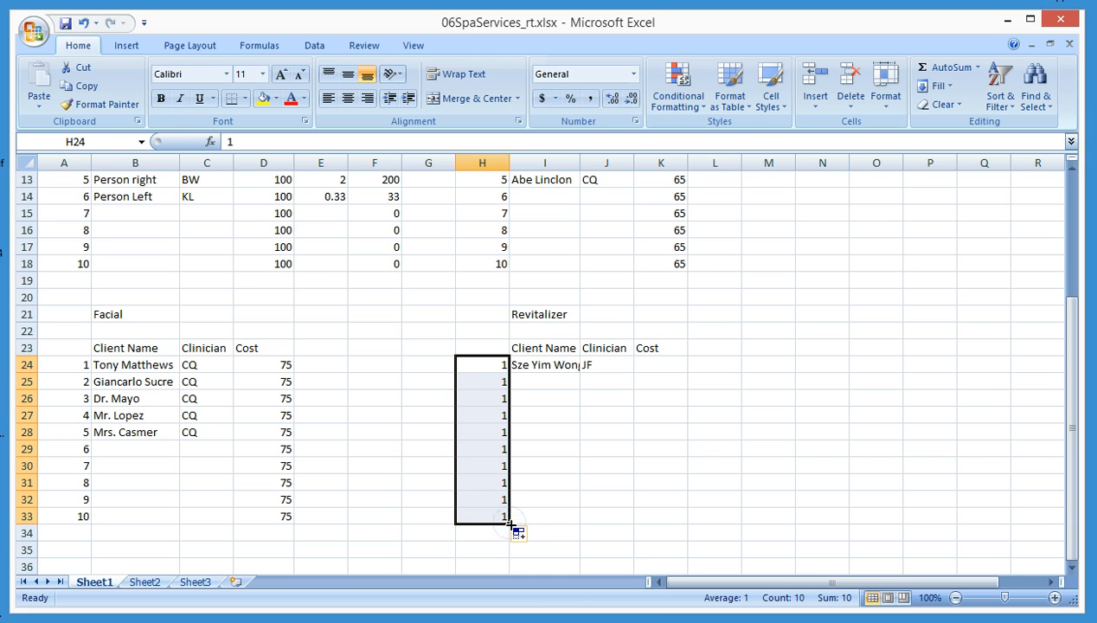
{"action": "left_click", "coordinate": [519, 536]}
{"action": "left_click", "coordinate": [551, 574]}
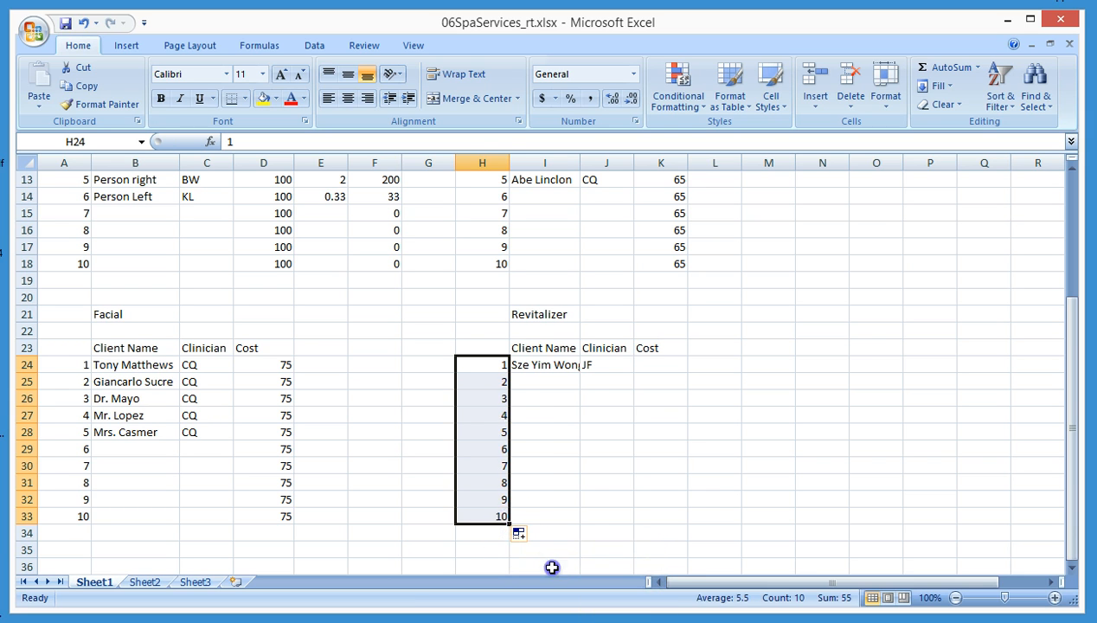
{"action": "left_click", "coordinate": [705, 465]}
Enter the Revitalizer cost 175 in K24 and copy it into K25:K33
{"action": "left_click", "coordinate": [667, 363]}
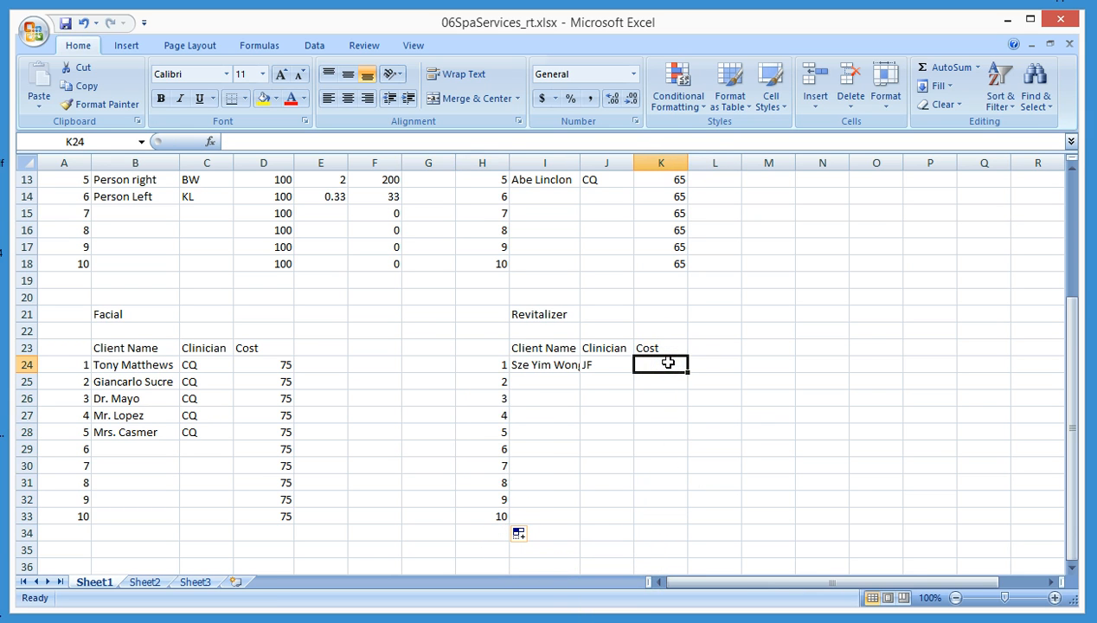
{"action": "type", "text": "75"}
{"action": "key", "text": "Return"}
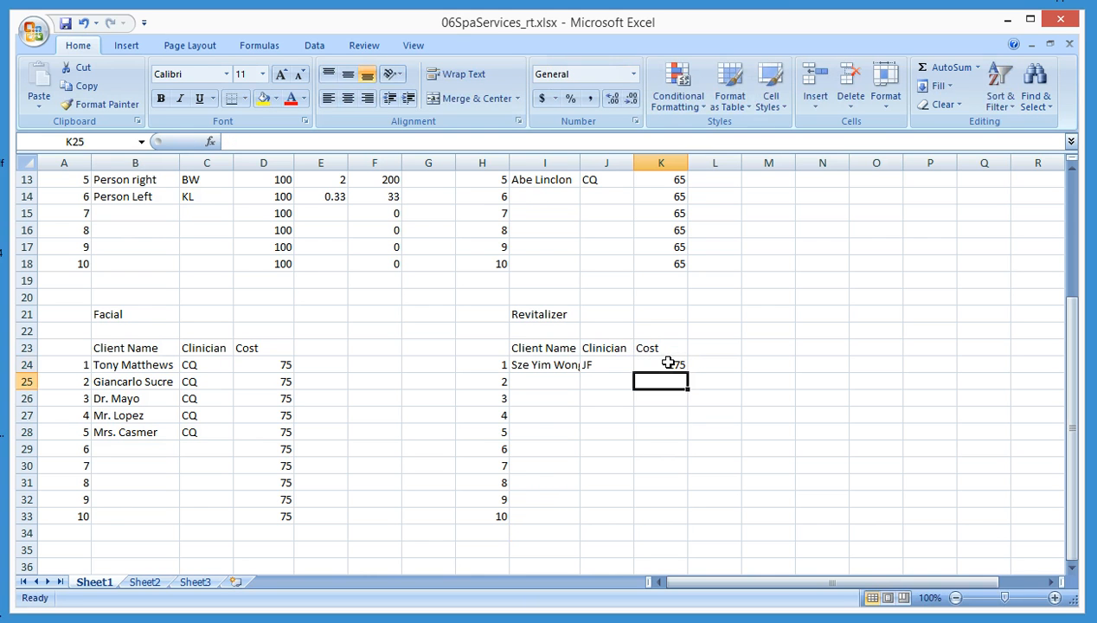
{"action": "left_click", "coordinate": [667, 363]}
{"action": "right_click", "coordinate": [668, 364]}
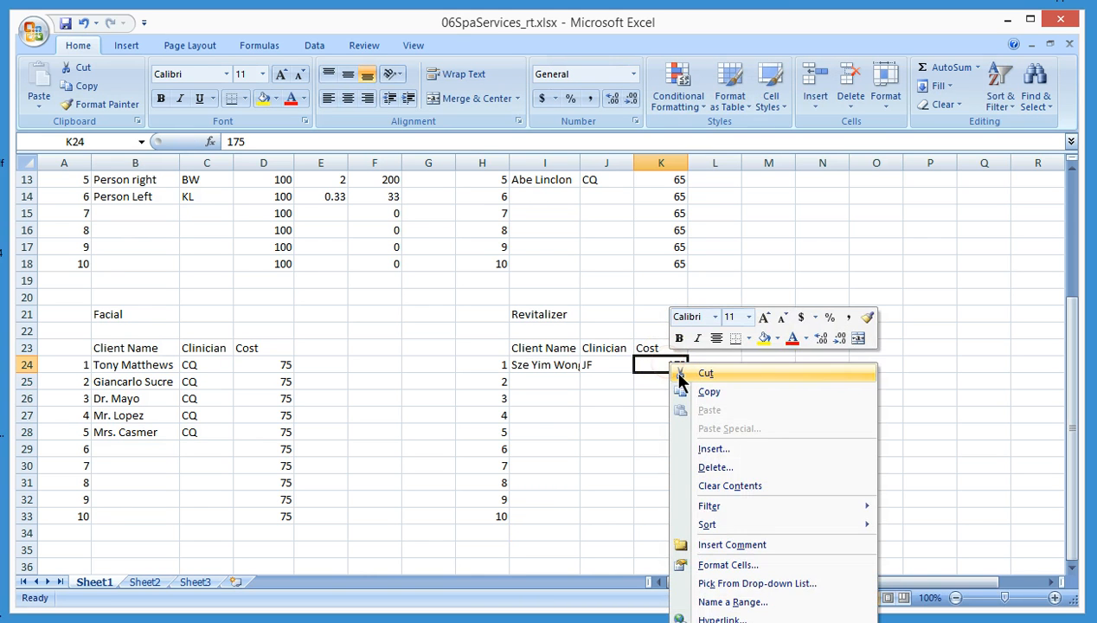
{"action": "left_click", "coordinate": [705, 395]}
{"action": "left_click_drag", "start_coordinate": [661, 381], "coordinate": [665, 512]}
{"action": "right_click", "coordinate": [659, 439]}
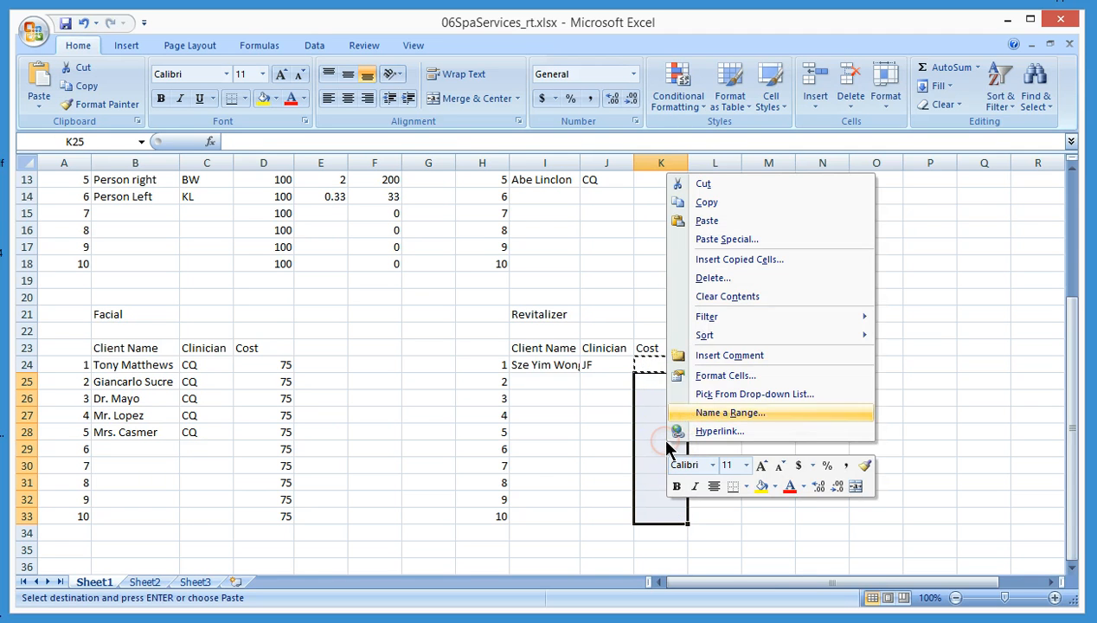
{"action": "left_click", "coordinate": [711, 221]}
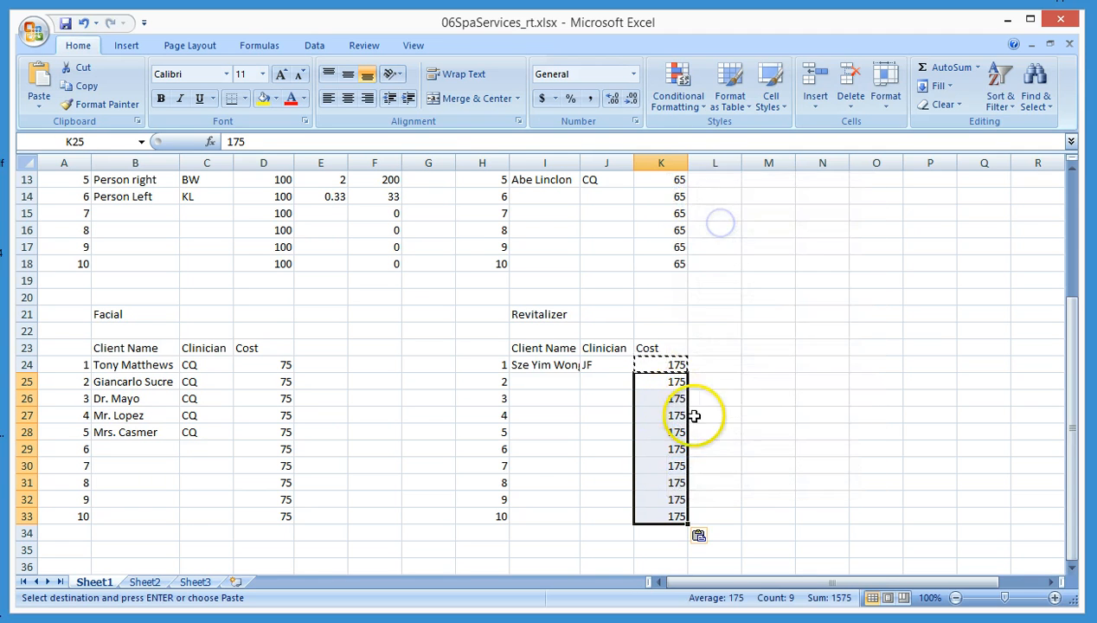
{"action": "left_click", "coordinate": [724, 435]}
{"action": "key", "text": "Escape"}
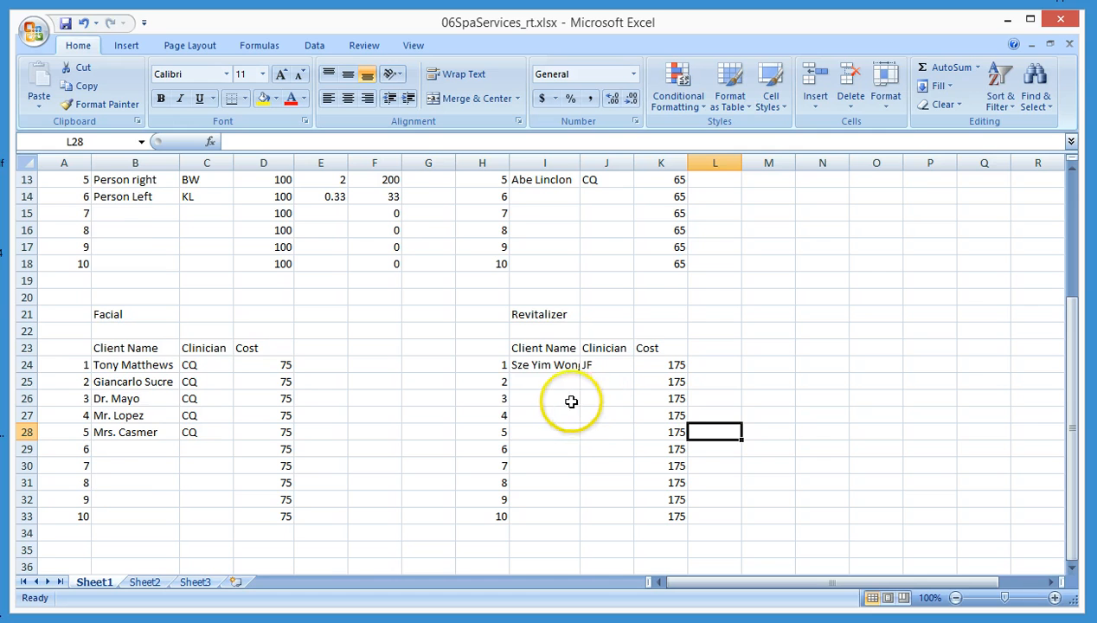
AutoFit column I to fit the longest Herbal Wrap and Revitalizer client names
{"action": "scroll", "coordinate": [571, 400], "scroll_direction": "up", "scroll_amount": 1}
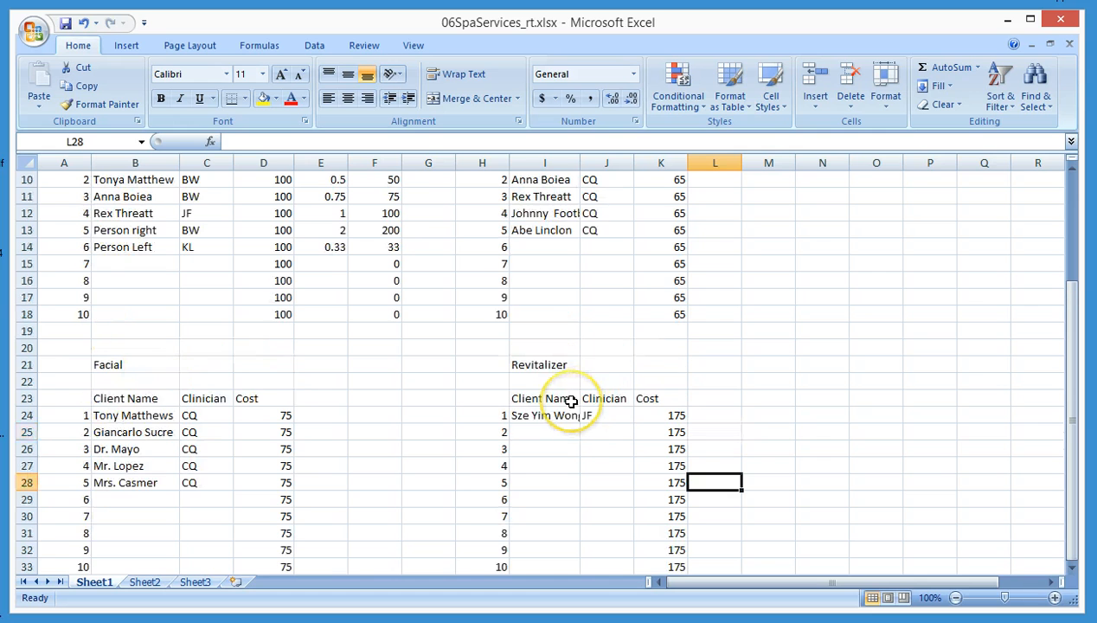
{"action": "double_click", "coordinate": [579, 163]}
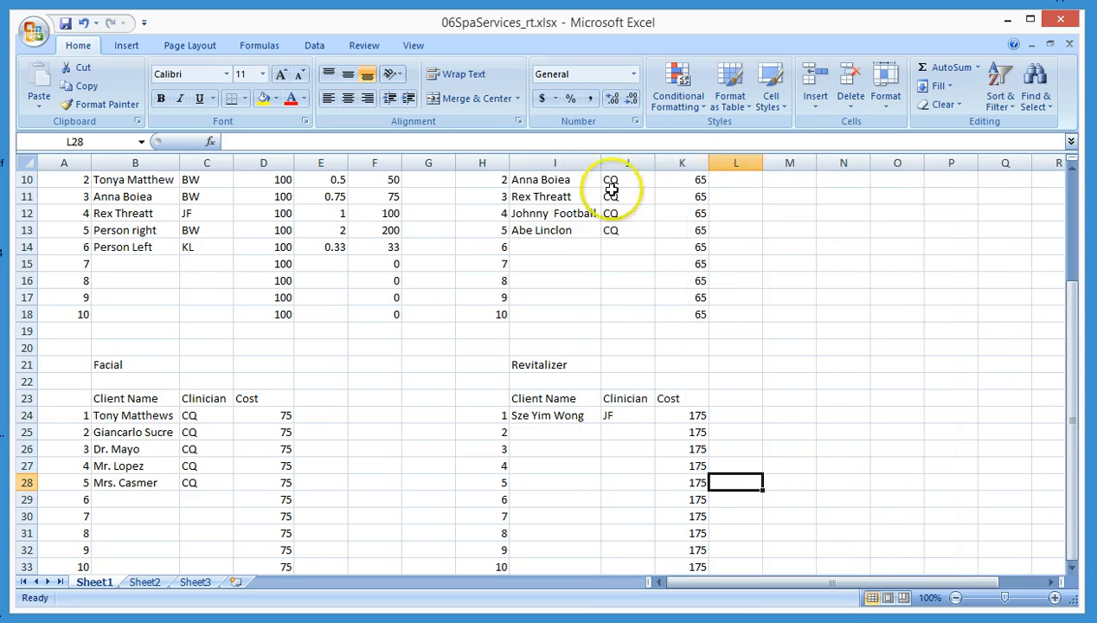
{"action": "left_click", "coordinate": [562, 432]}
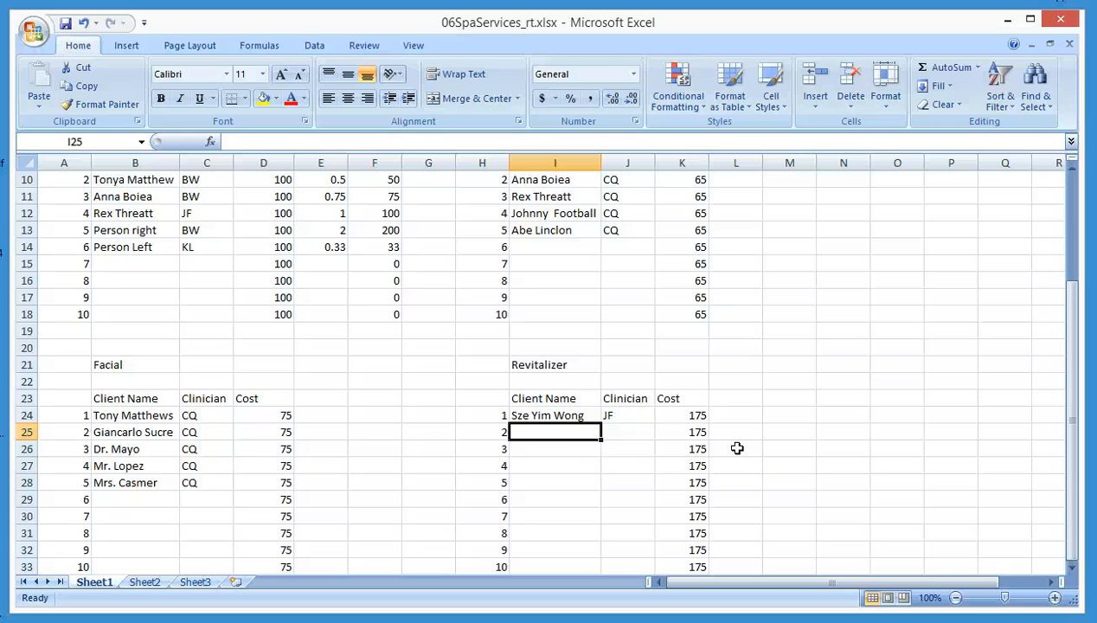
Enter three Revitalizer clients in I25:I27 with clinicians JF, CQ and JF
{"action": "type", "text": "Mrs. Threatt"}
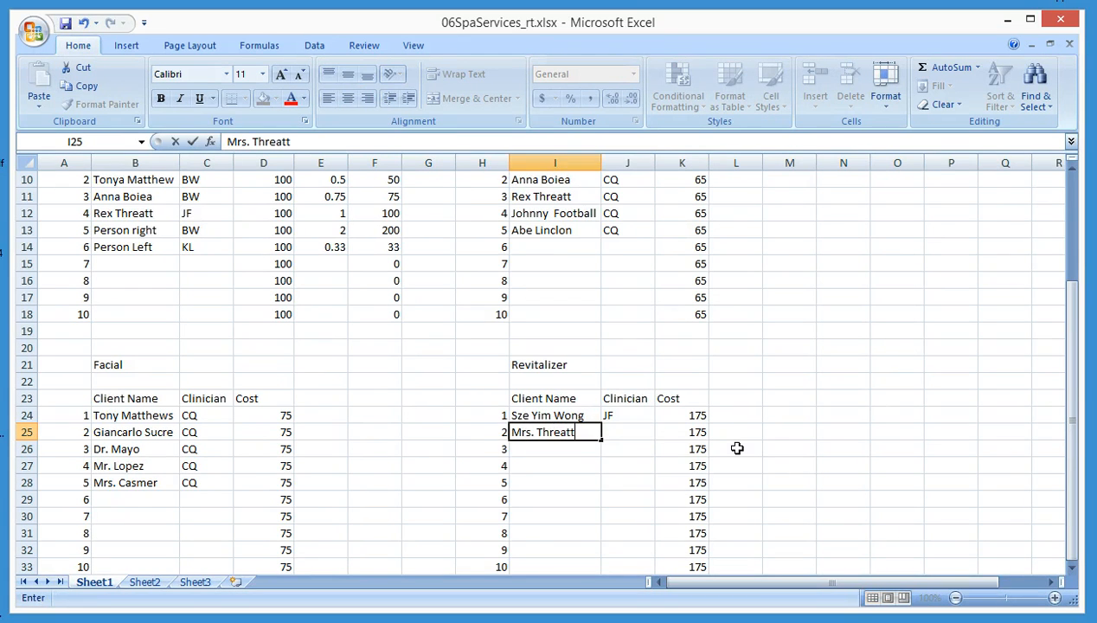
{"action": "key", "text": "Tab"}
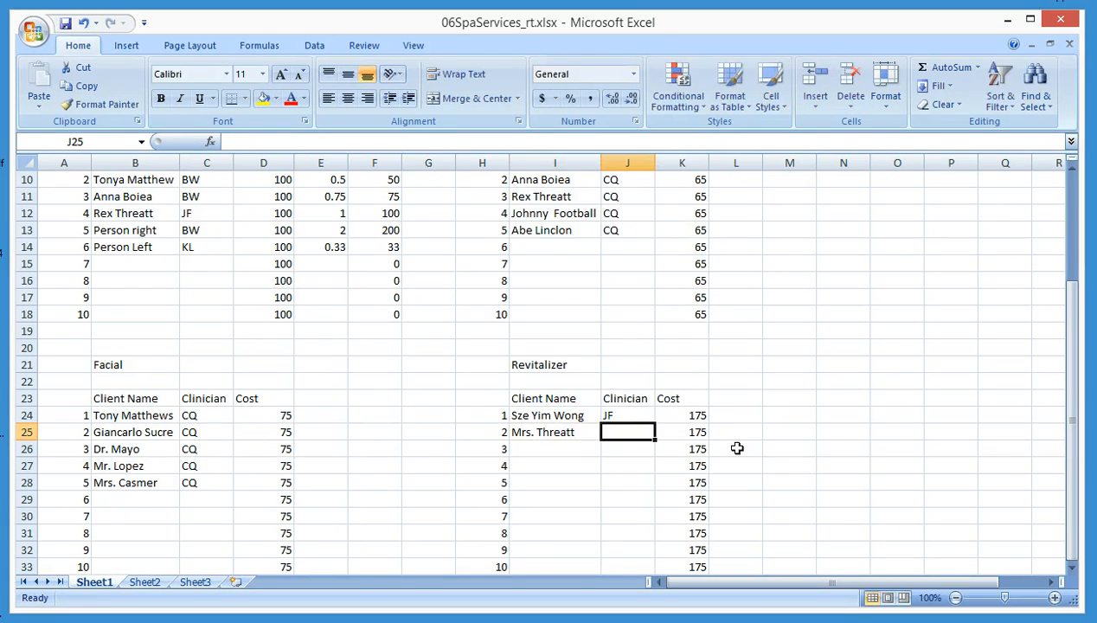
{"action": "type", "text": "JF"}
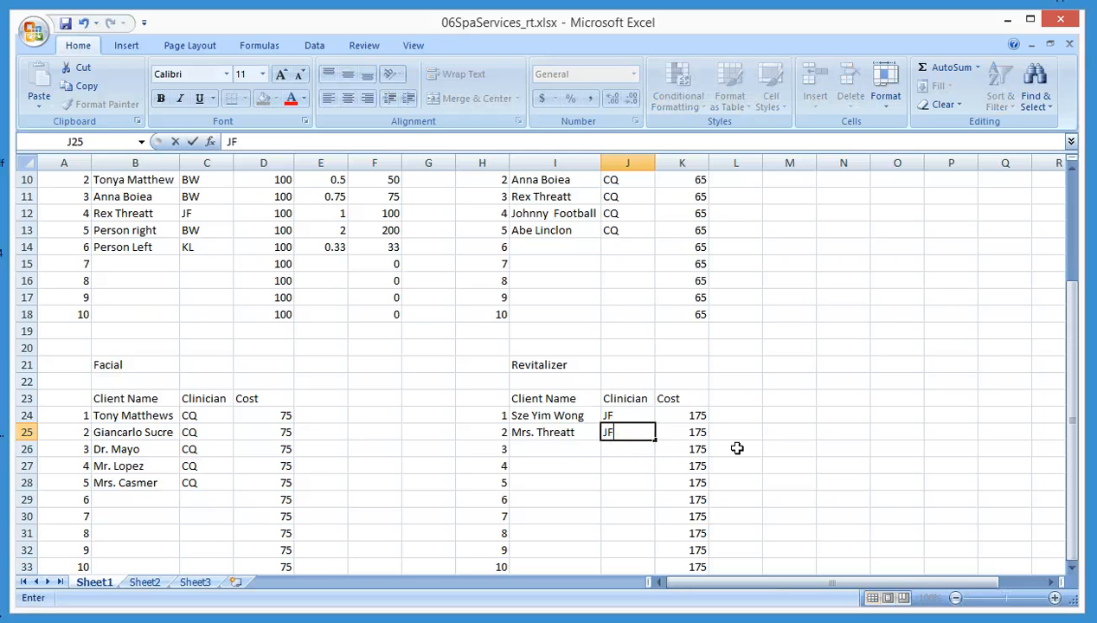
{"action": "key", "text": "Return"}
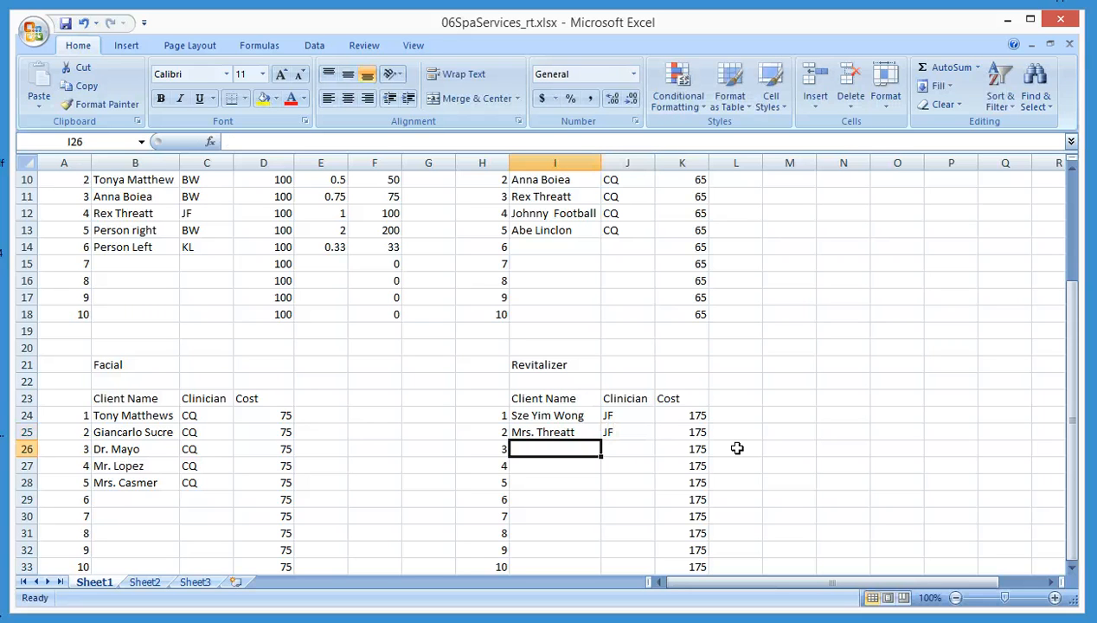
{"action": "type", "text": "Mrs. Stewart"}
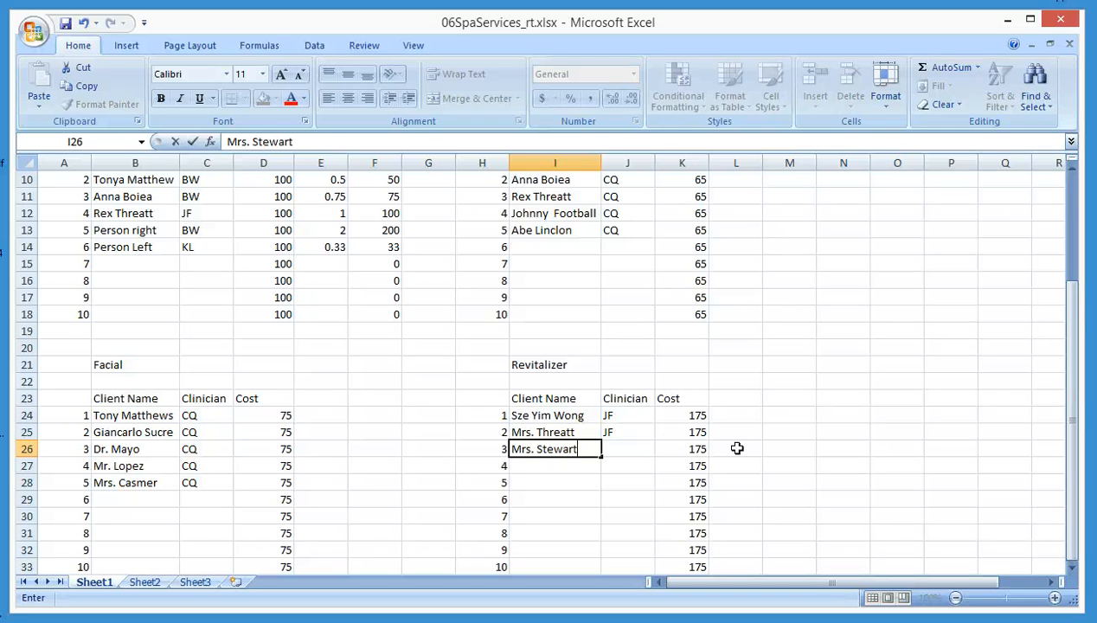
{"action": "key", "text": "Tab"}
{"action": "type", "text": "CQ"}
{"action": "key", "text": "Return"}
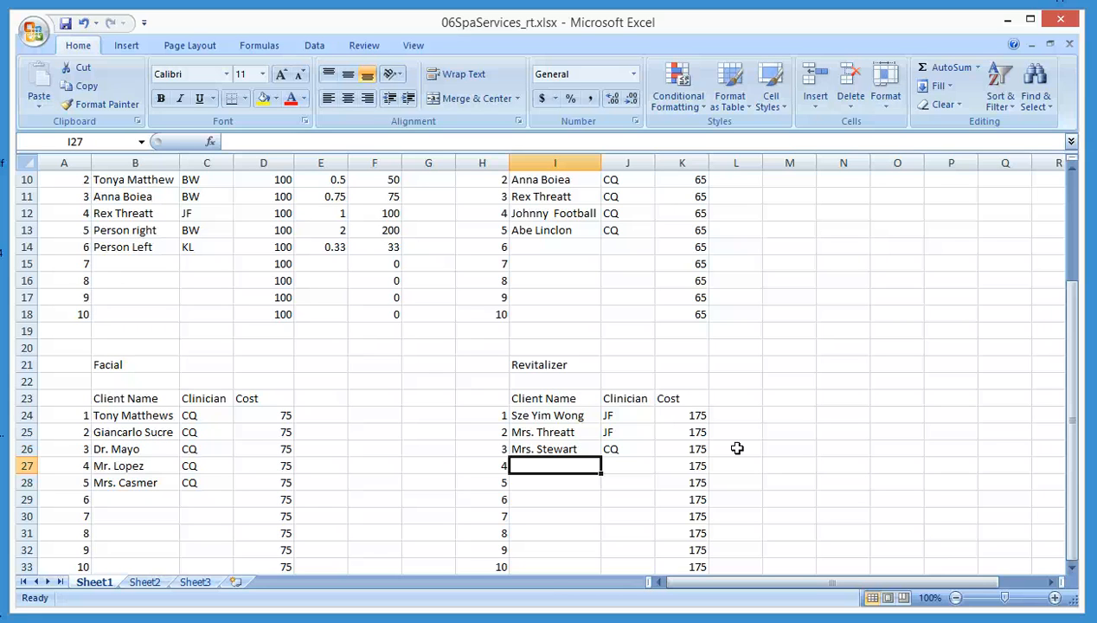
{"action": "type", "text": "Mrs.Webs"}
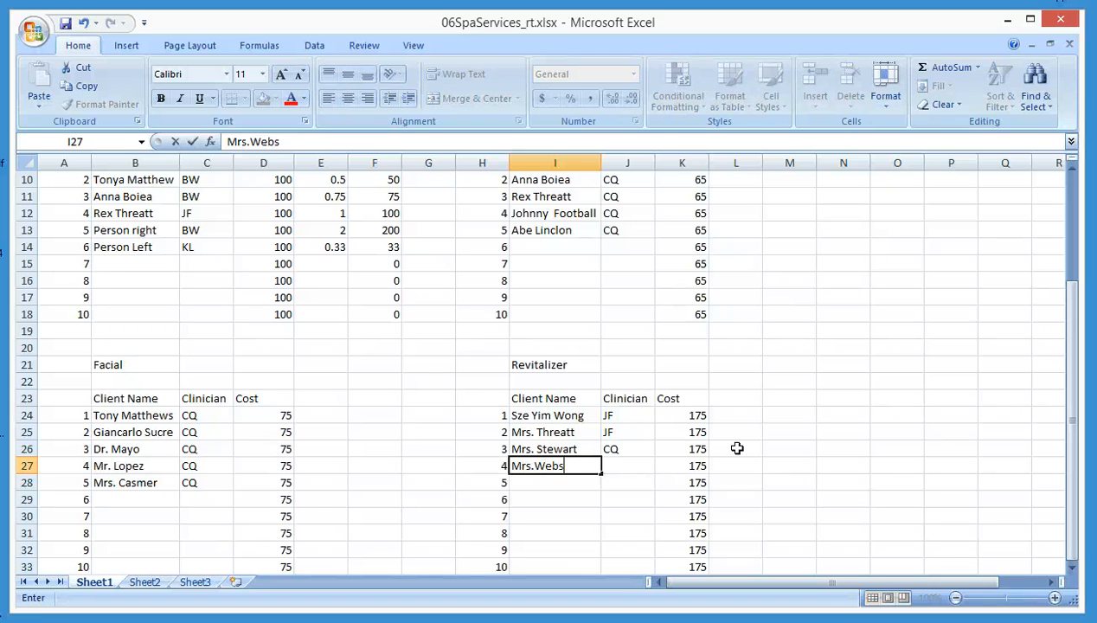
{"action": "type", "text": "ter"}
{"action": "key", "text": "Tab"}
{"action": "type", "text": "J"}
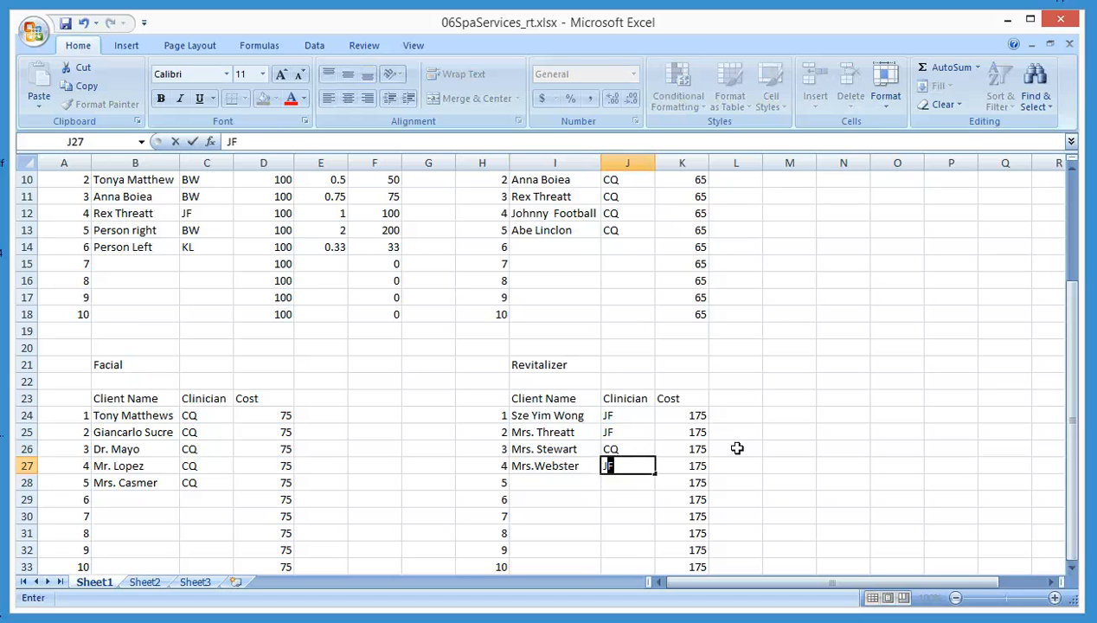
{"action": "key", "text": "Return"}
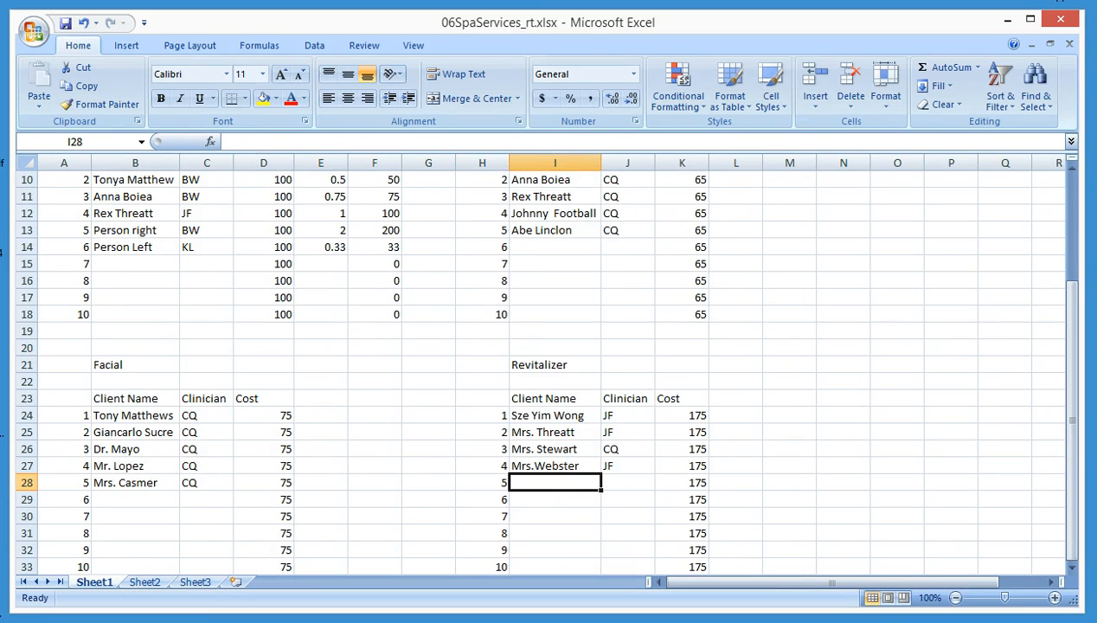
{"action": "scroll", "coordinate": [403, 482], "scroll_direction": "up", "scroll_amount": 3}
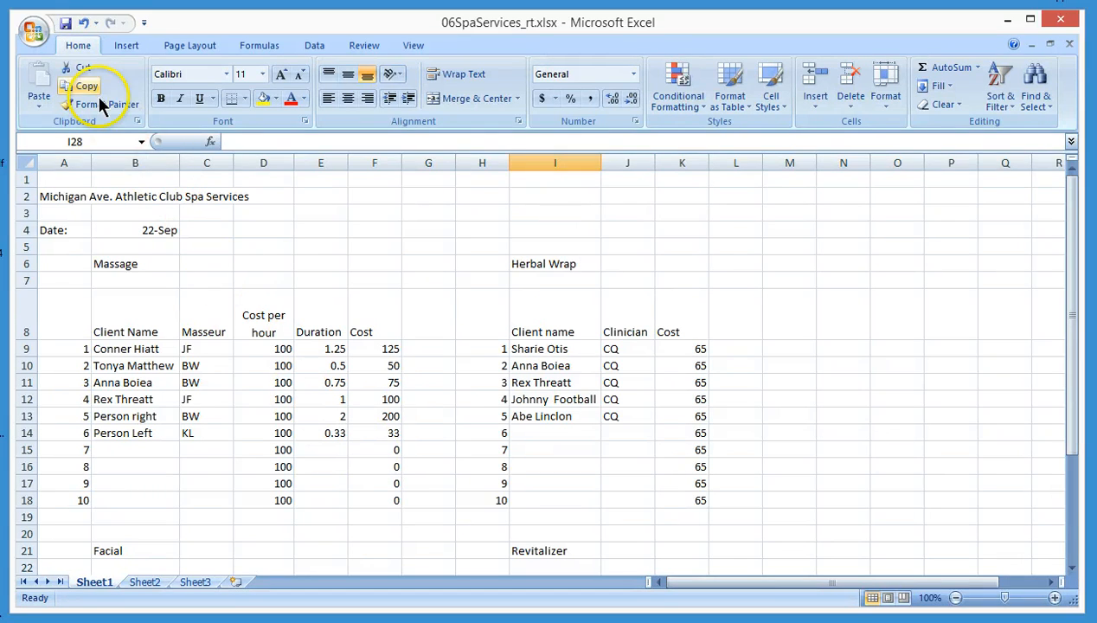
Save as an Excel Workbook on the Desktop, replacing the existing 06SpaServices_rt.xlsx
{"action": "left_click", "coordinate": [33, 31]}
{"action": "mouse_move", "coordinate": [74, 181]}
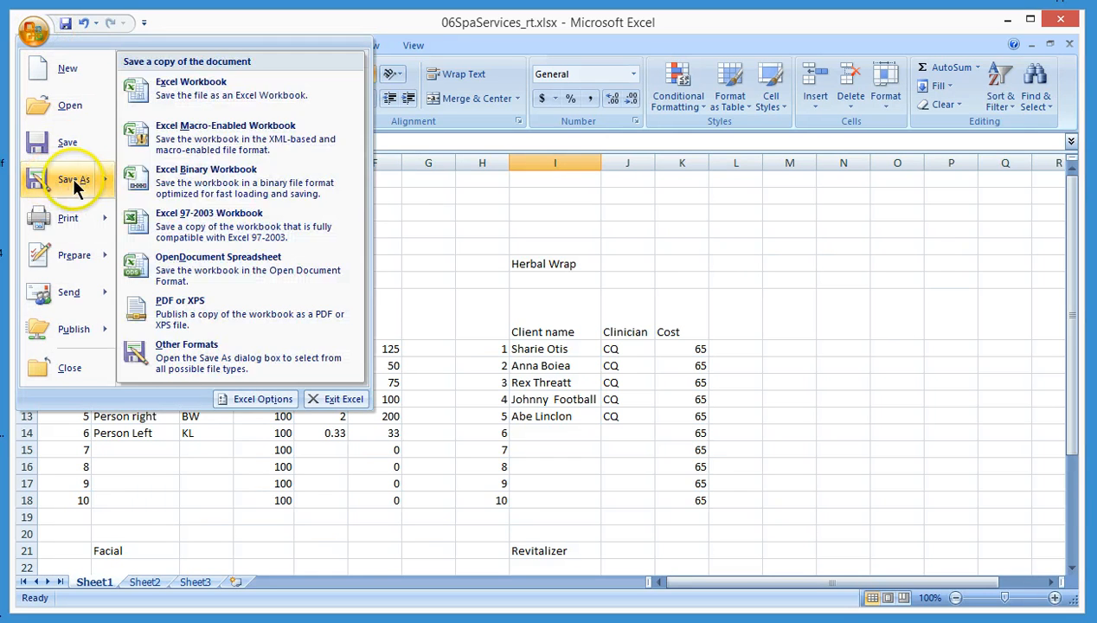
{"action": "left_click", "coordinate": [142, 80]}
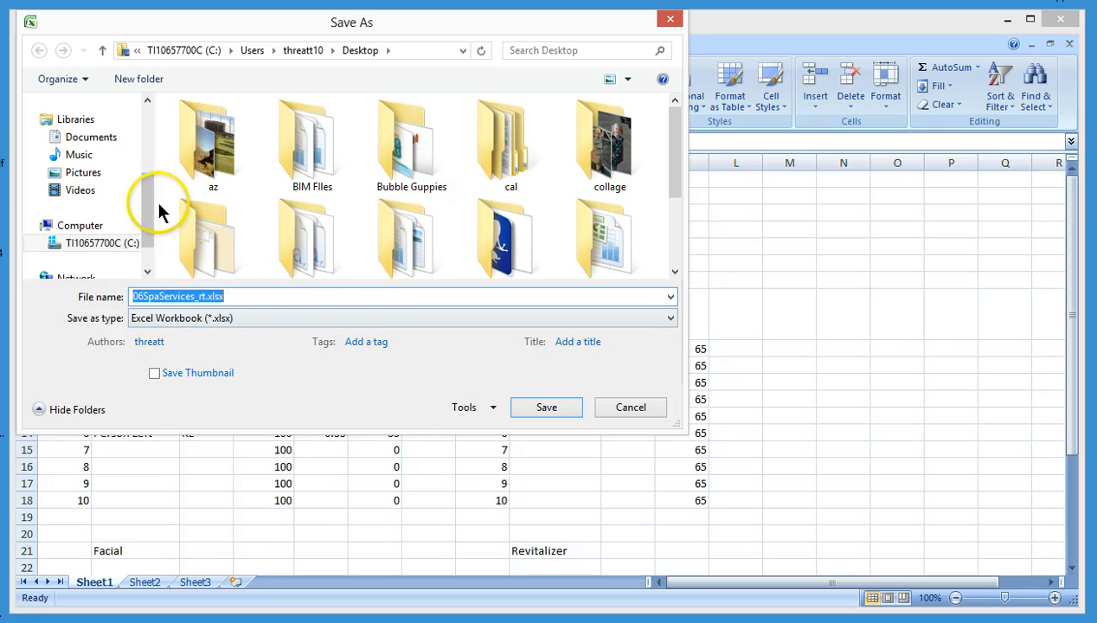
{"action": "left_click_drag", "start_coordinate": [149, 197], "coordinate": [149, 166]}
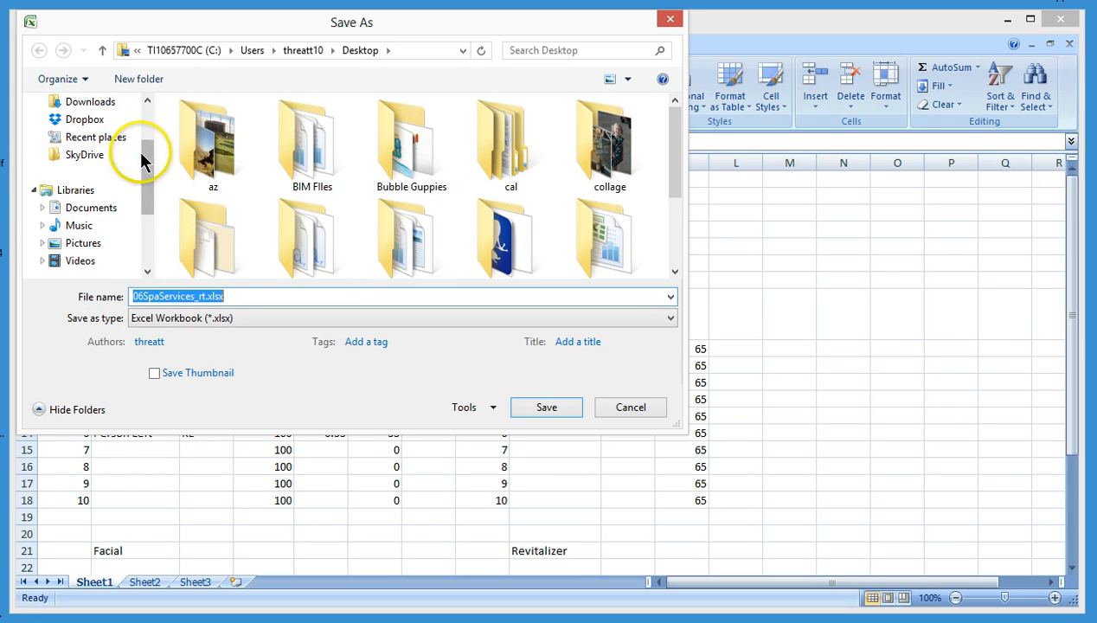
{"action": "left_click", "coordinate": [120, 137]}
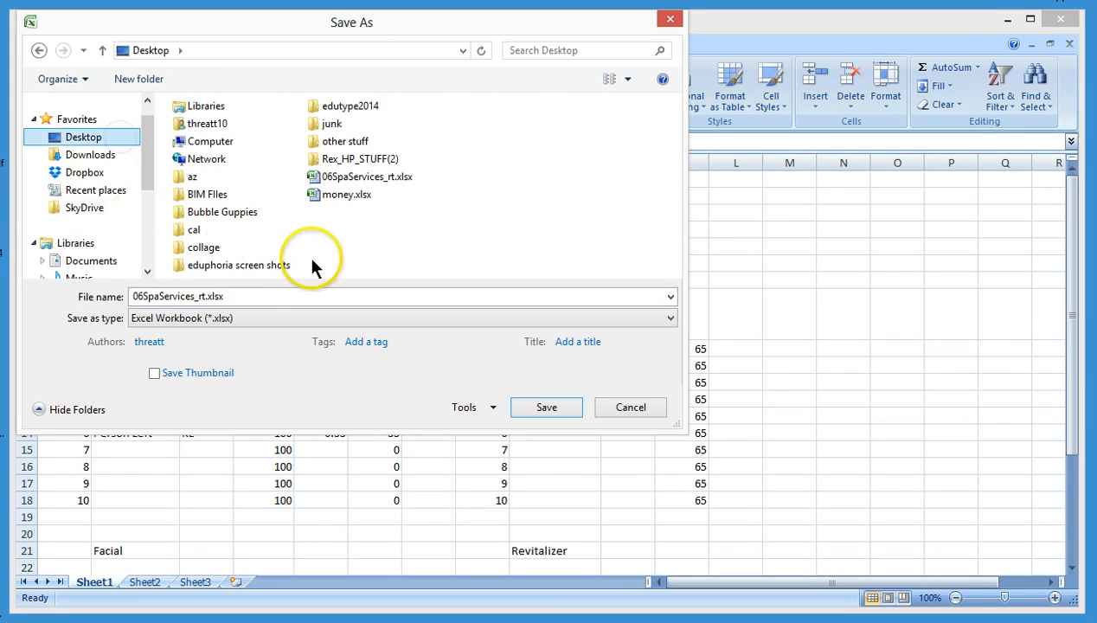
{"action": "left_click", "coordinate": [530, 407]}
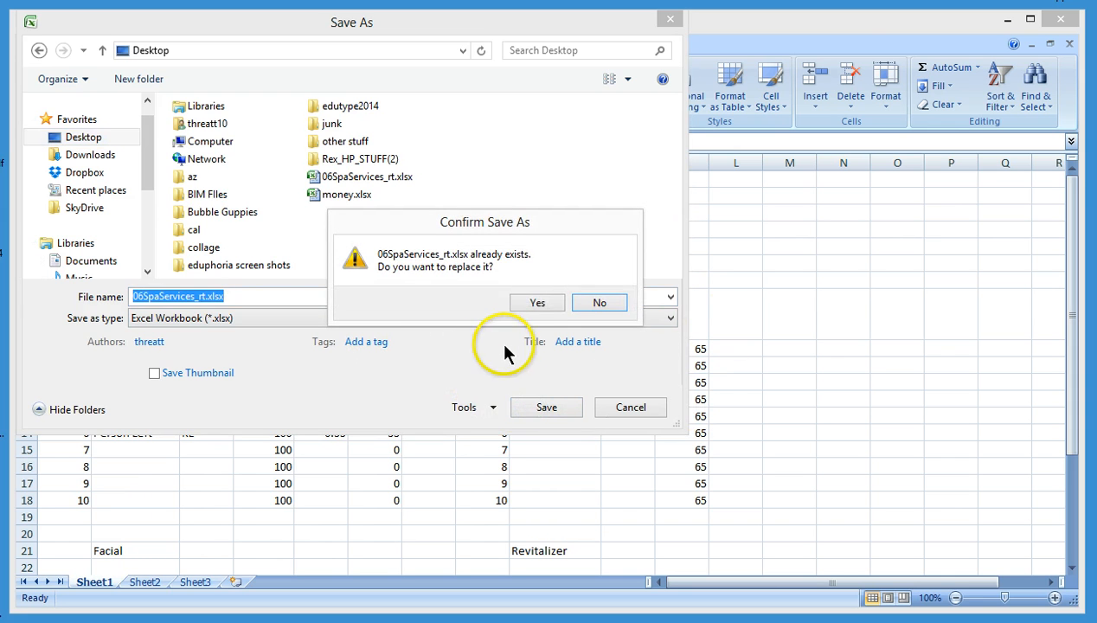
{"action": "left_click", "coordinate": [526, 307]}
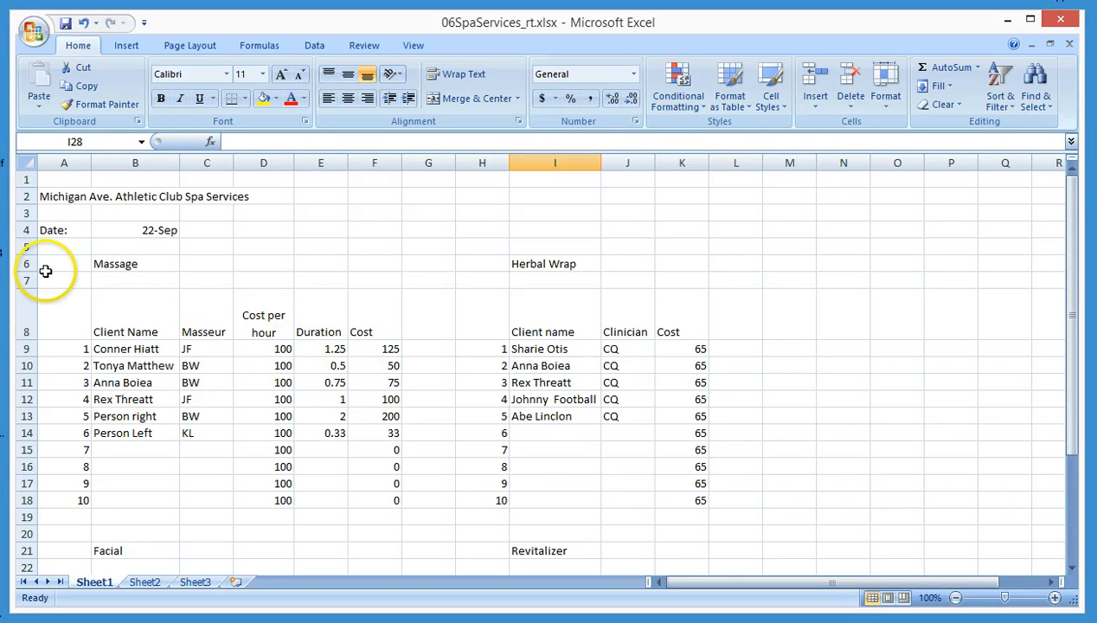
Put thick box borders around the Massage and Herbal Wrap tables
{"action": "left_click_drag", "start_coordinate": [54, 262], "coordinate": [407, 518]}
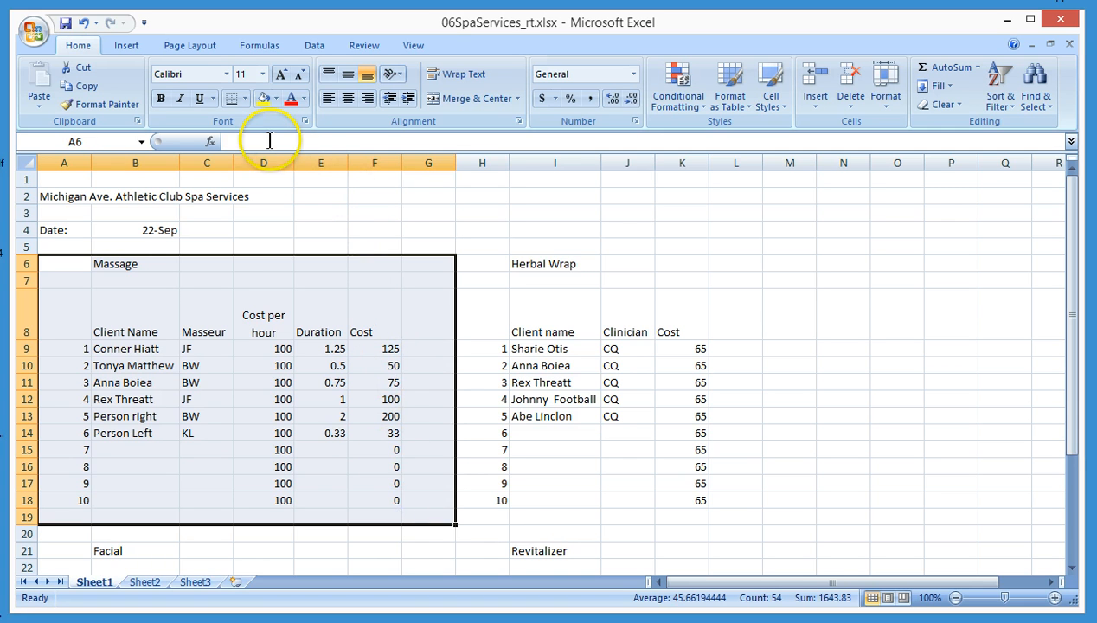
{"action": "left_click", "coordinate": [246, 98]}
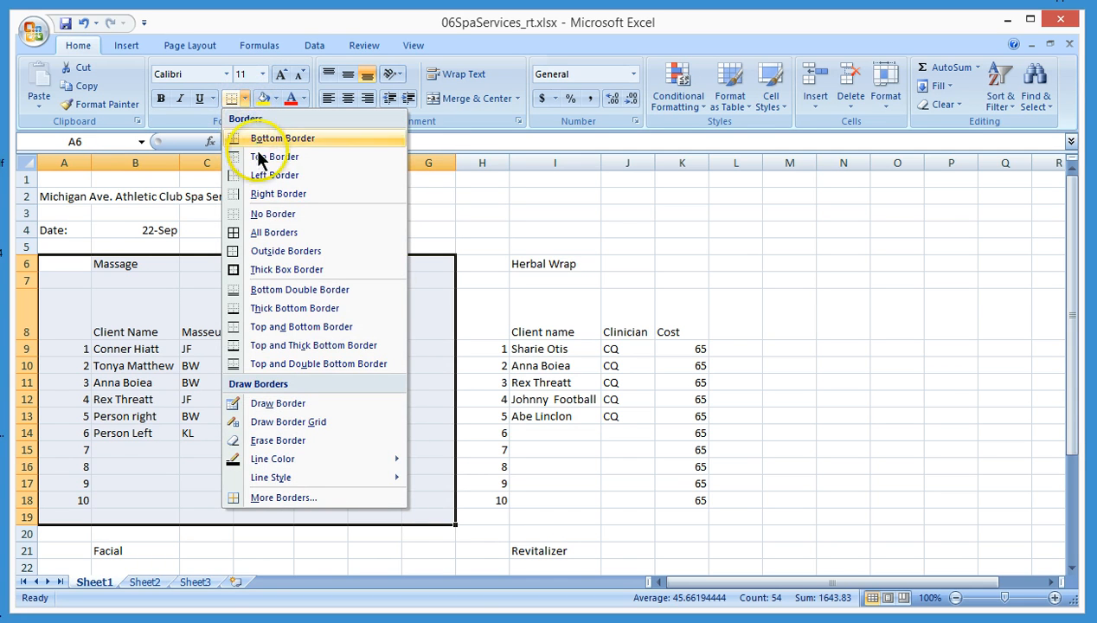
{"action": "left_click", "coordinate": [295, 270]}
{"action": "left_click", "coordinate": [481, 299]}
{"action": "left_click_drag", "start_coordinate": [480, 264], "coordinate": [737, 517]}
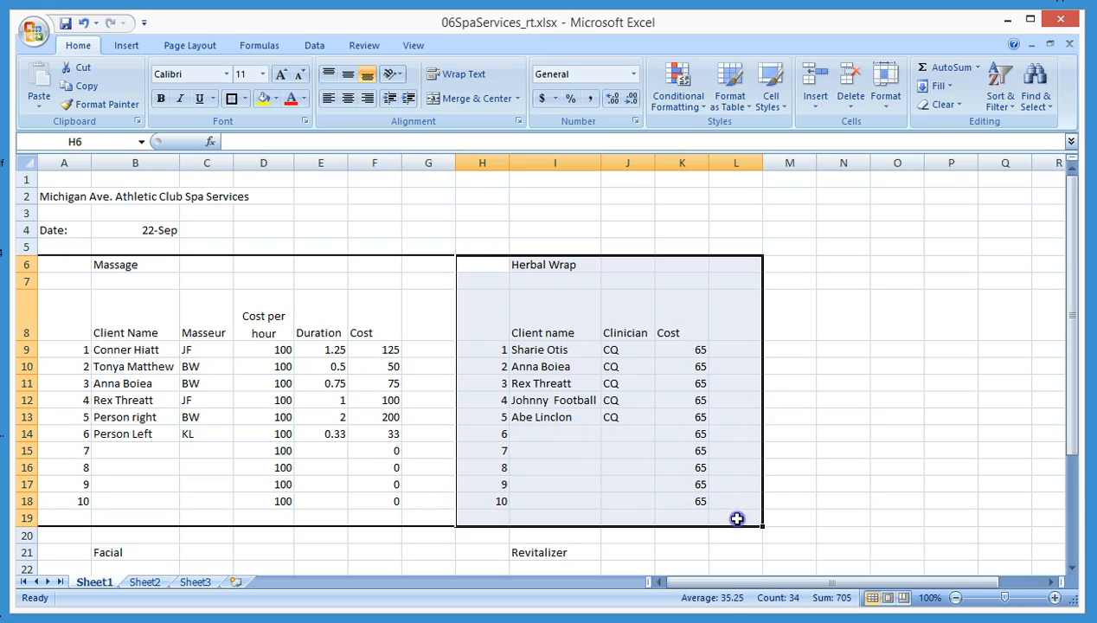
{"action": "left_click", "coordinate": [245, 99]}
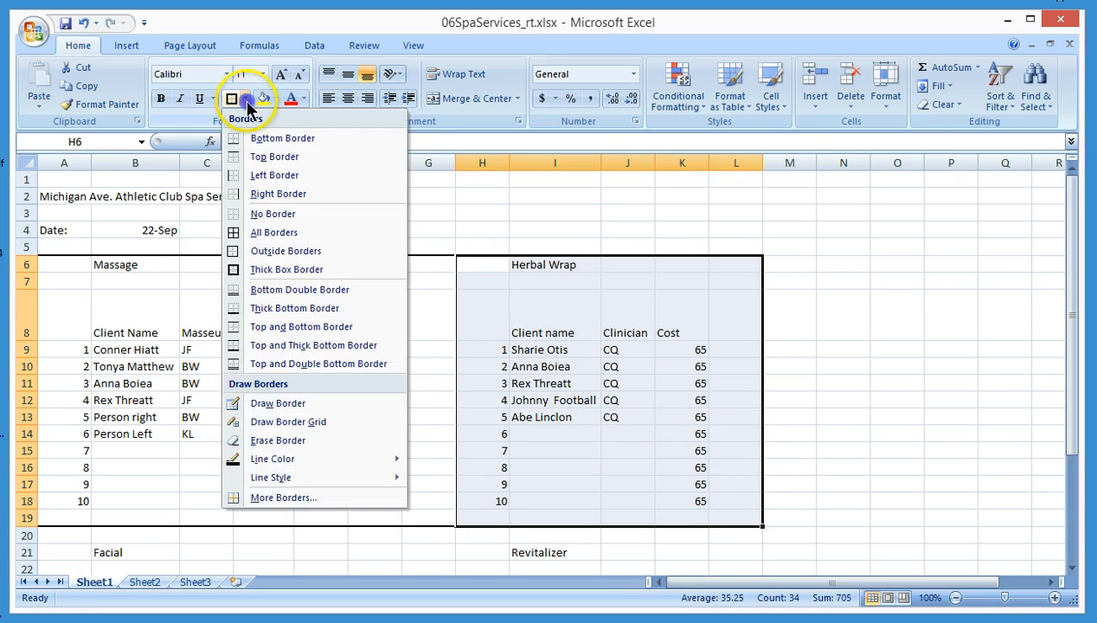
{"action": "left_click", "coordinate": [273, 270]}
{"action": "left_click", "coordinate": [428, 230]}
Frame the Facial block A20:G34 and the Revitalizer block H20:L34 with thick box borders
{"action": "scroll", "coordinate": [428, 230], "scroll_direction": "down", "scroll_amount": 4}
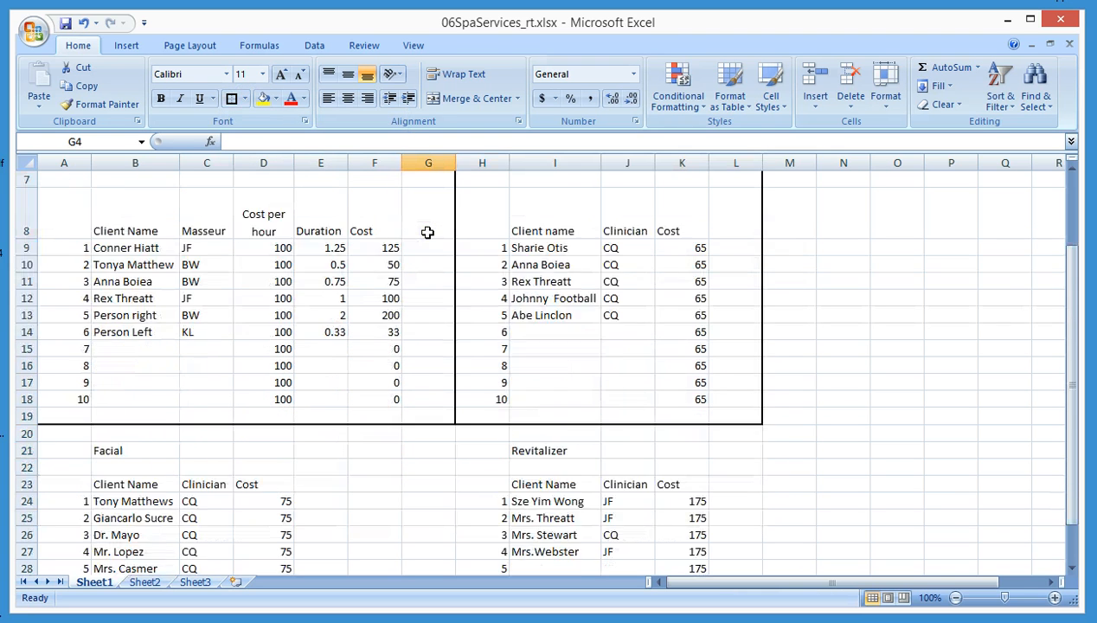
{"action": "left_click_drag", "start_coordinate": [67, 302], "coordinate": [411, 531]}
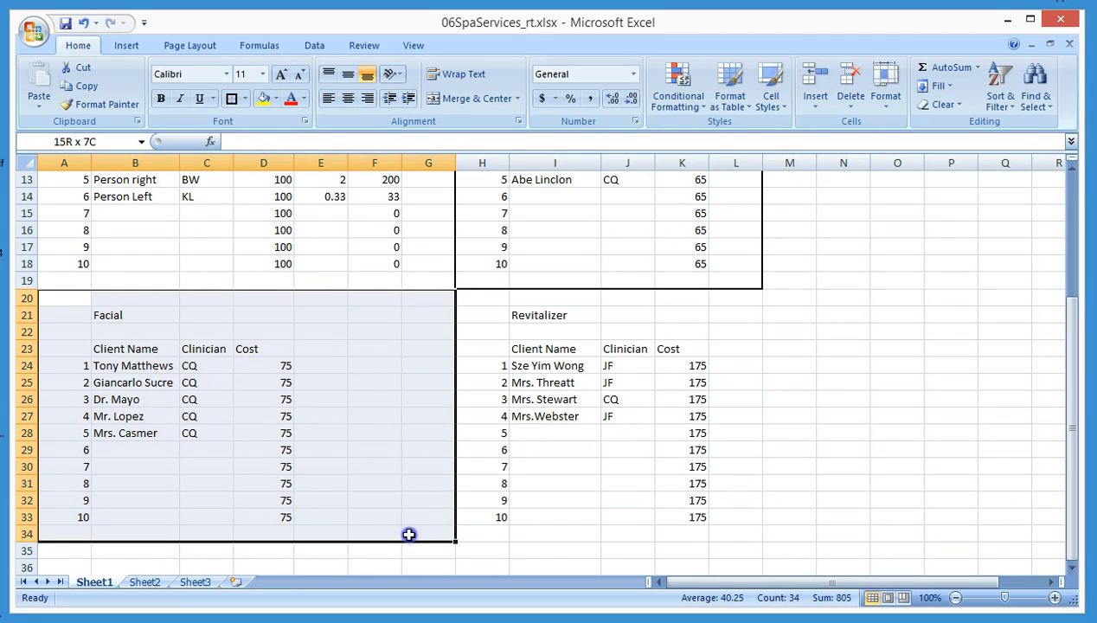
{"action": "left_click", "coordinate": [244, 99]}
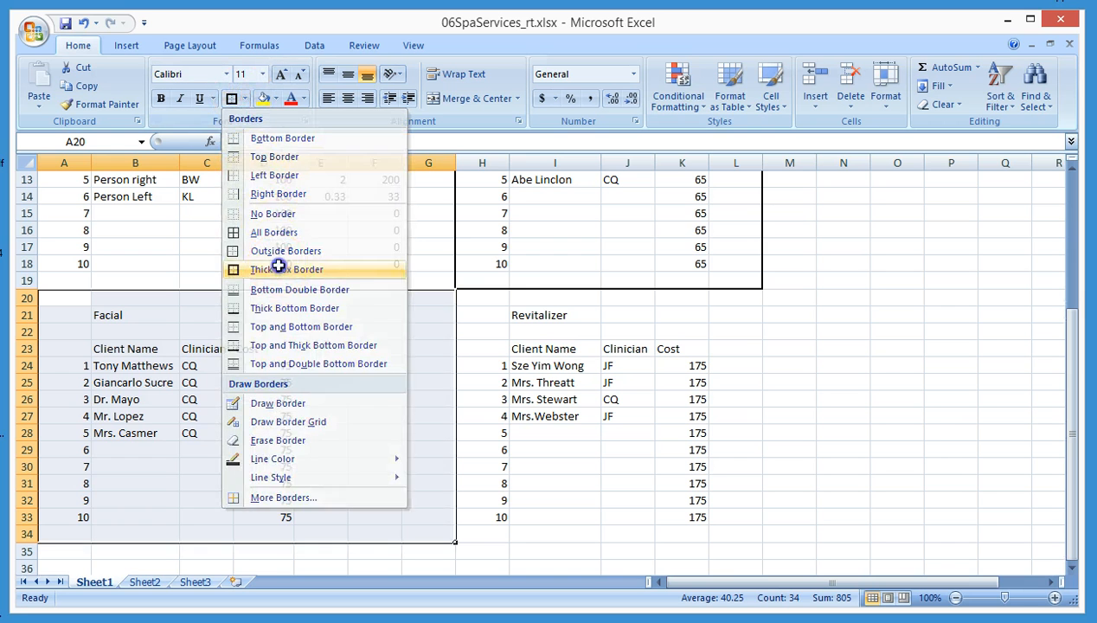
{"action": "left_click", "coordinate": [279, 270]}
{"action": "left_click_drag", "start_coordinate": [476, 301], "coordinate": [748, 523]}
{"action": "left_click", "coordinate": [231, 98]}
{"action": "left_click", "coordinate": [331, 345]}
{"action": "scroll", "coordinate": [332, 343], "scroll_direction": "up", "scroll_amount": 1}
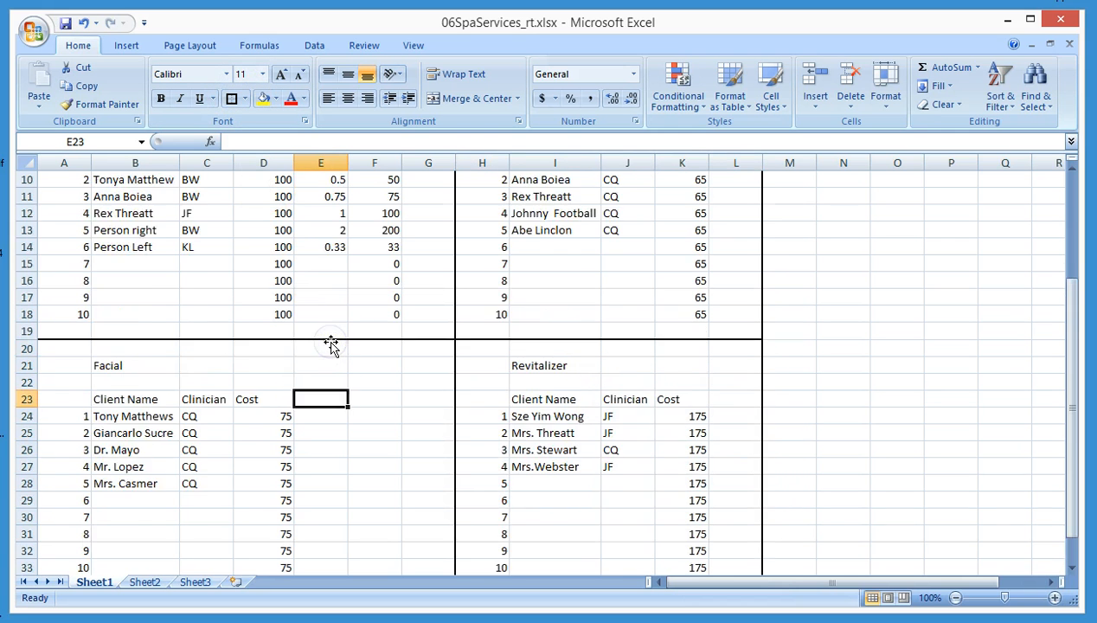
{"action": "scroll", "coordinate": [332, 343], "scroll_direction": "up", "scroll_amount": 2}
{"action": "mouse_move", "coordinate": [72, 213]}
{"action": "left_mouse_down"}
{"action": "mouse_move", "coordinate": [84, 326]}
{"action": "mouse_move", "coordinate": [332, 373]}
{"action": "mouse_move", "coordinate": [416, 460]}
{"action": "left_mouse_up"}
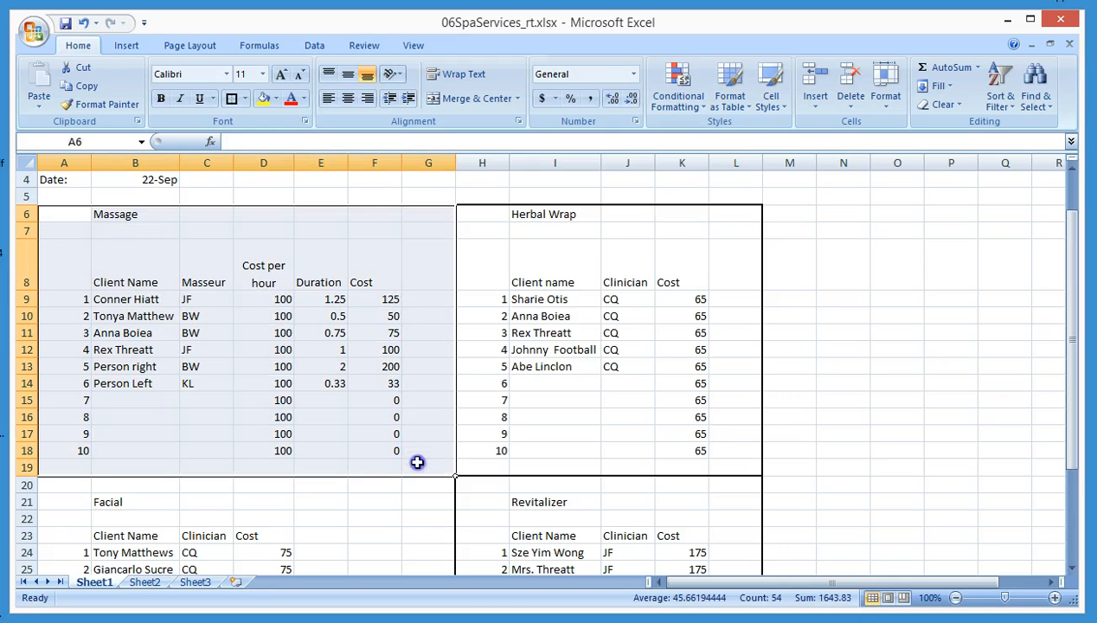
Fill the Massage block A6:G19 light pink
{"action": "left_click", "coordinate": [277, 98]}
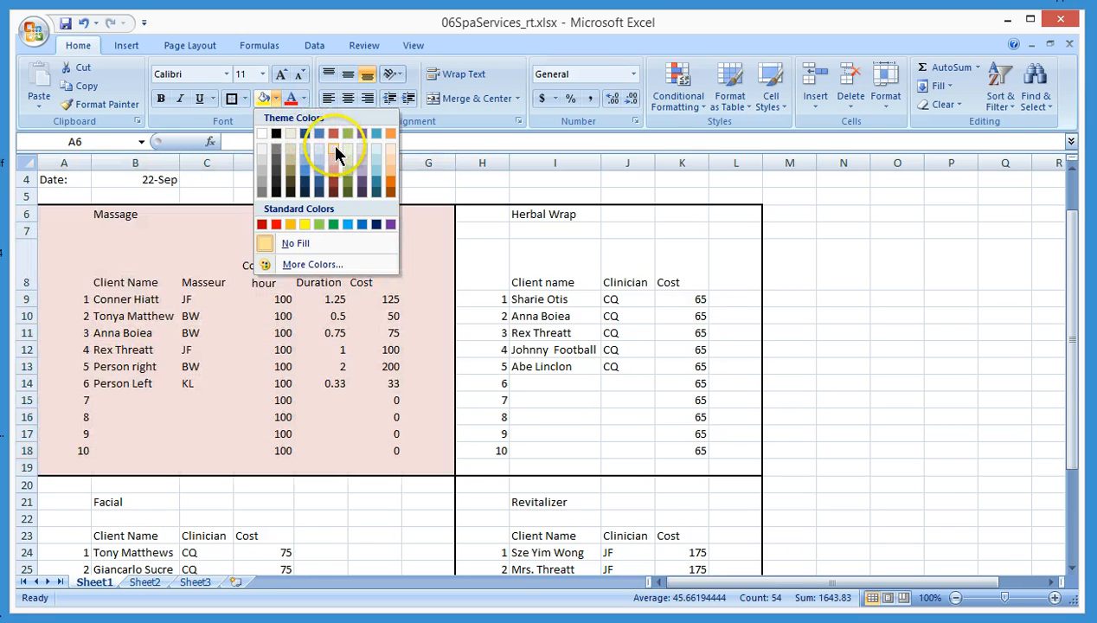
{"action": "left_click", "coordinate": [336, 153]}
{"action": "left_click", "coordinate": [626, 276]}
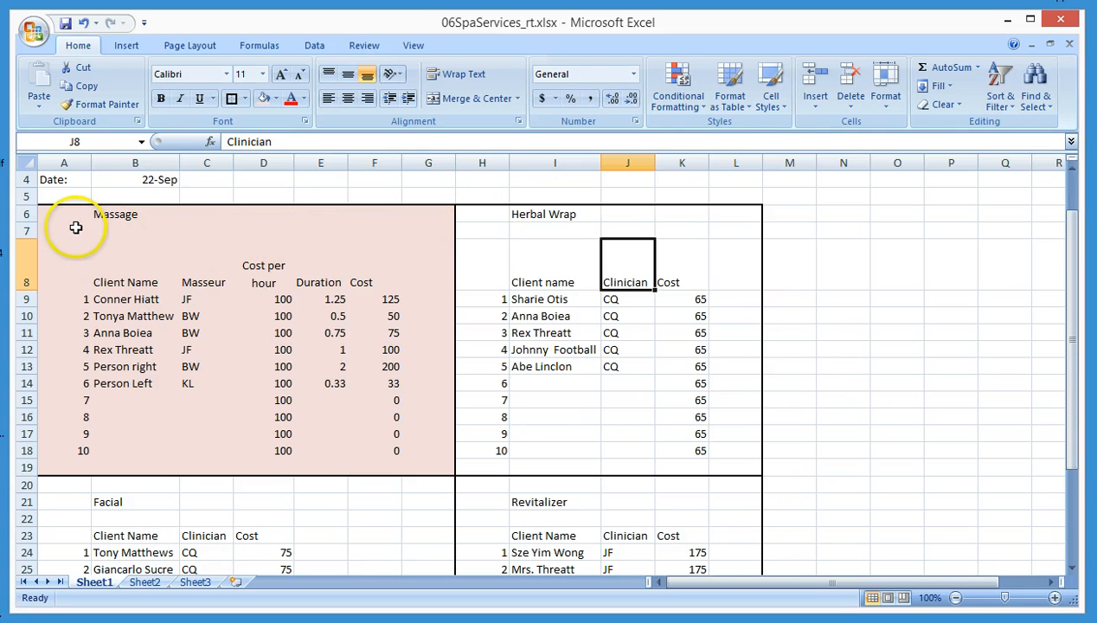
{"action": "left_click_drag", "start_coordinate": [62, 216], "coordinate": [411, 458]}
{"action": "left_click", "coordinate": [411, 432]}
Apply All Borders grid lines to the Massage (A9:F18) and Herbal Wrap (H9:K18) client tables
{"action": "left_click_drag", "start_coordinate": [82, 285], "coordinate": [391, 450]}
{"action": "left_click", "coordinate": [121, 299]}
{"action": "left_click", "coordinate": [77, 300]}
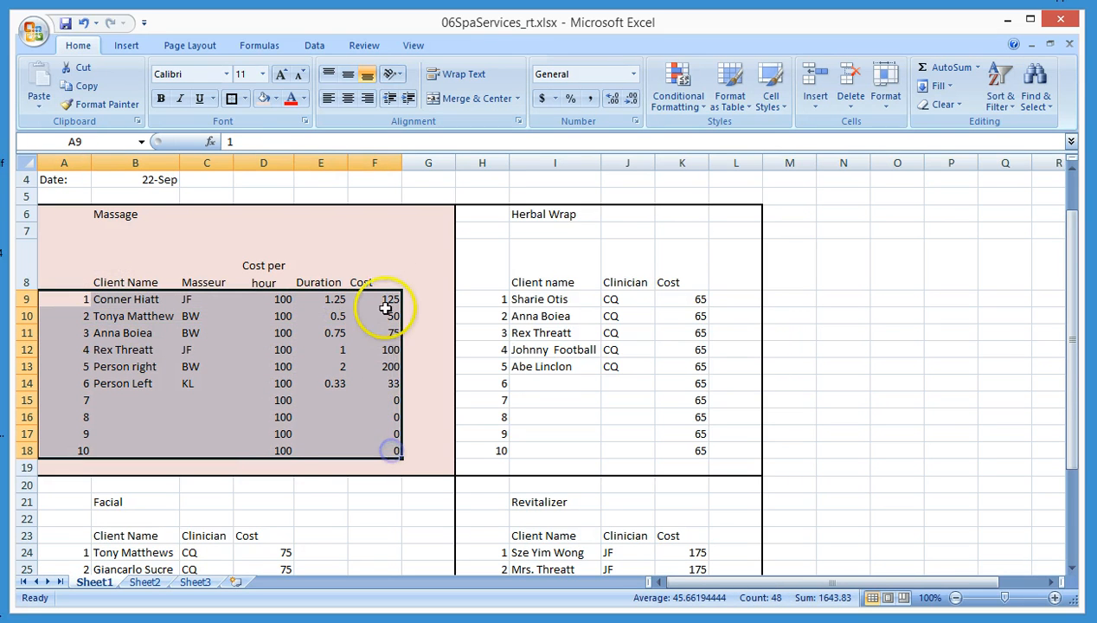
{"action": "left_click", "coordinate": [245, 98]}
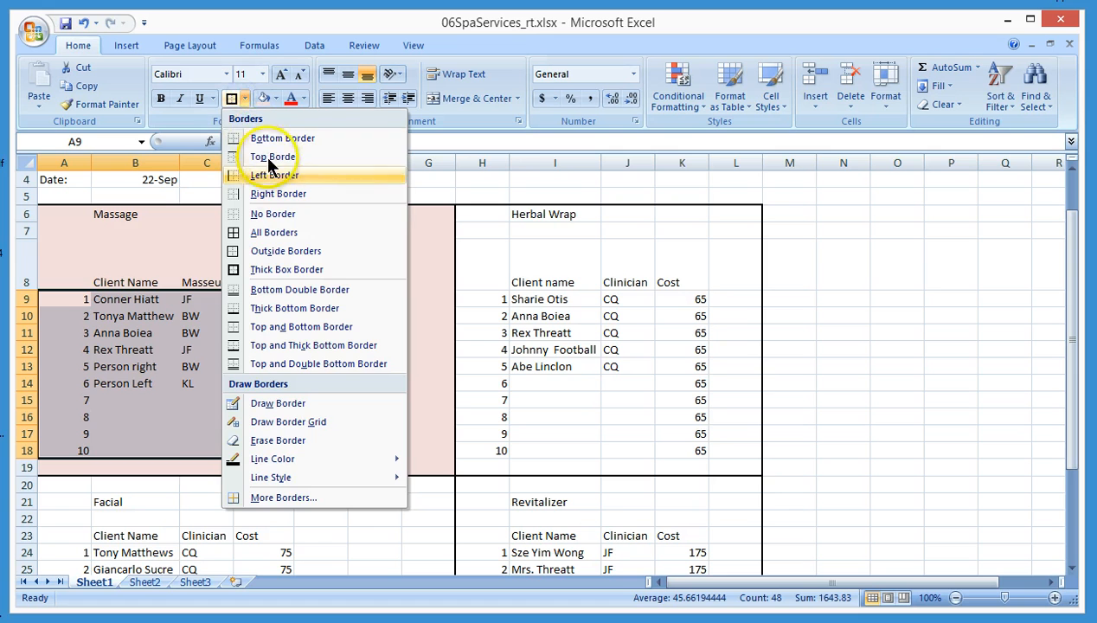
{"action": "left_click", "coordinate": [274, 232]}
{"action": "left_click", "coordinate": [595, 348]}
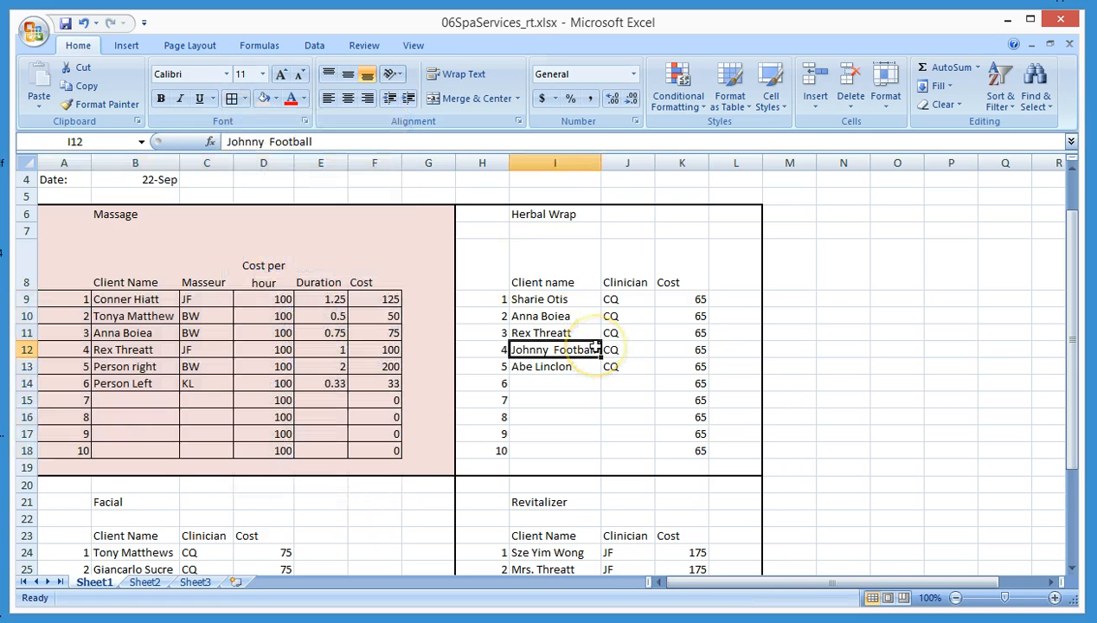
{"action": "left_click_drag", "start_coordinate": [500, 301], "coordinate": [702, 450]}
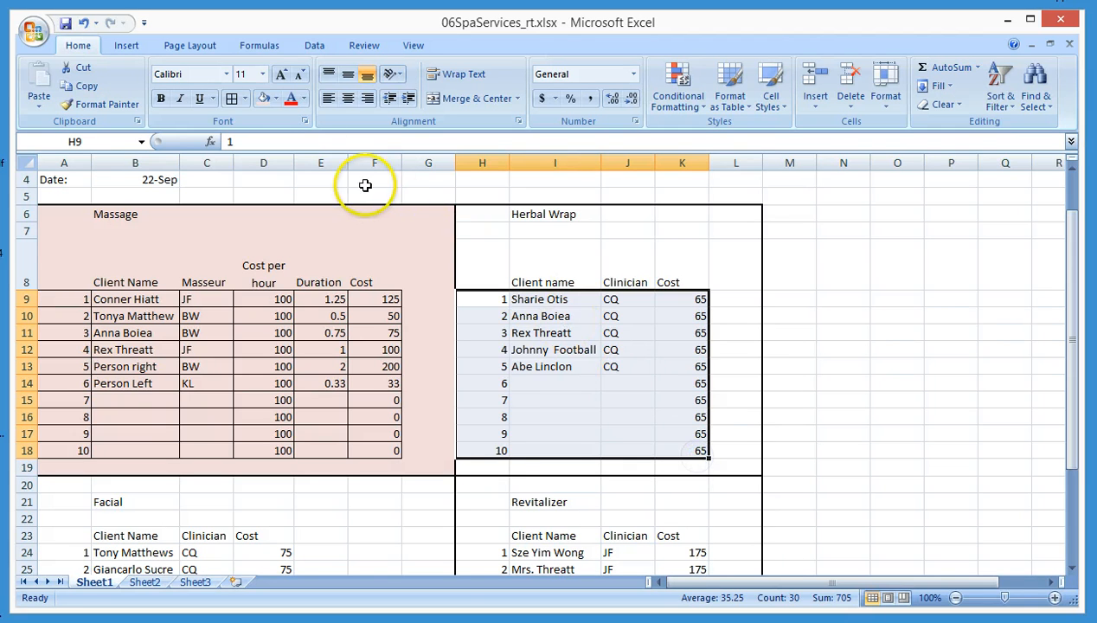
{"action": "left_click", "coordinate": [233, 102]}
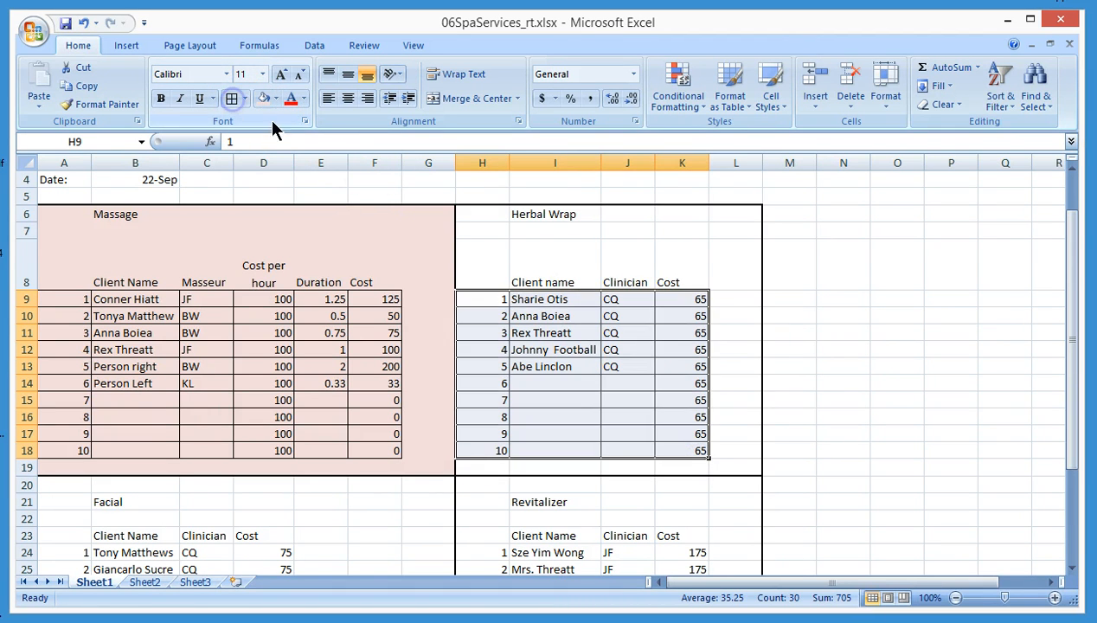
{"action": "left_click", "coordinate": [536, 267]}
Fill the Herbal Wrap block H6:L19 light orange
{"action": "left_click_drag", "start_coordinate": [491, 215], "coordinate": [734, 467]}
{"action": "left_click", "coordinate": [275, 98]}
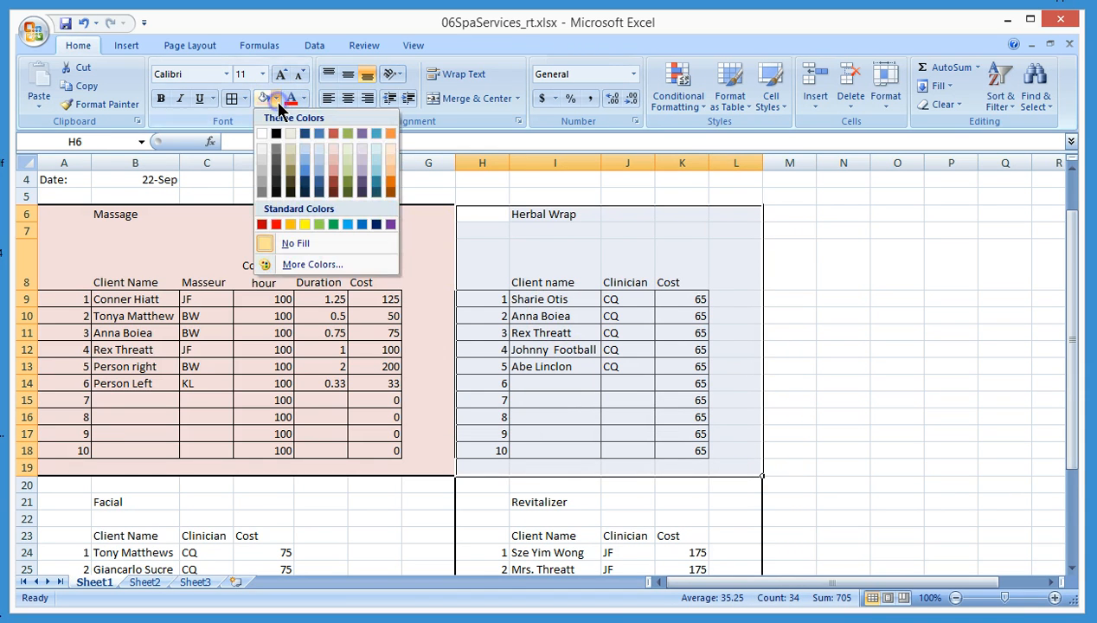
{"action": "left_click", "coordinate": [388, 152]}
{"action": "scroll", "coordinate": [894, 307], "scroll_direction": "down", "scroll_amount": 3}
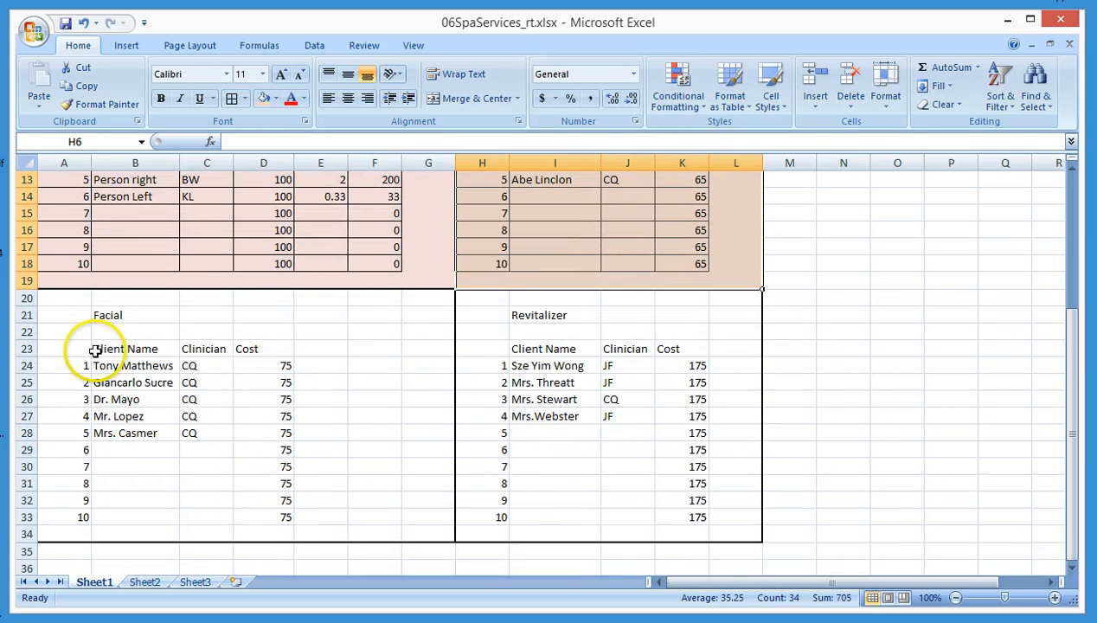
{"action": "left_click_drag", "start_coordinate": [83, 365], "coordinate": [262, 515]}
Grid the Facial table A24:D33 with All Borders and fill the Facial block light blue
{"action": "left_click", "coordinate": [232, 101]}
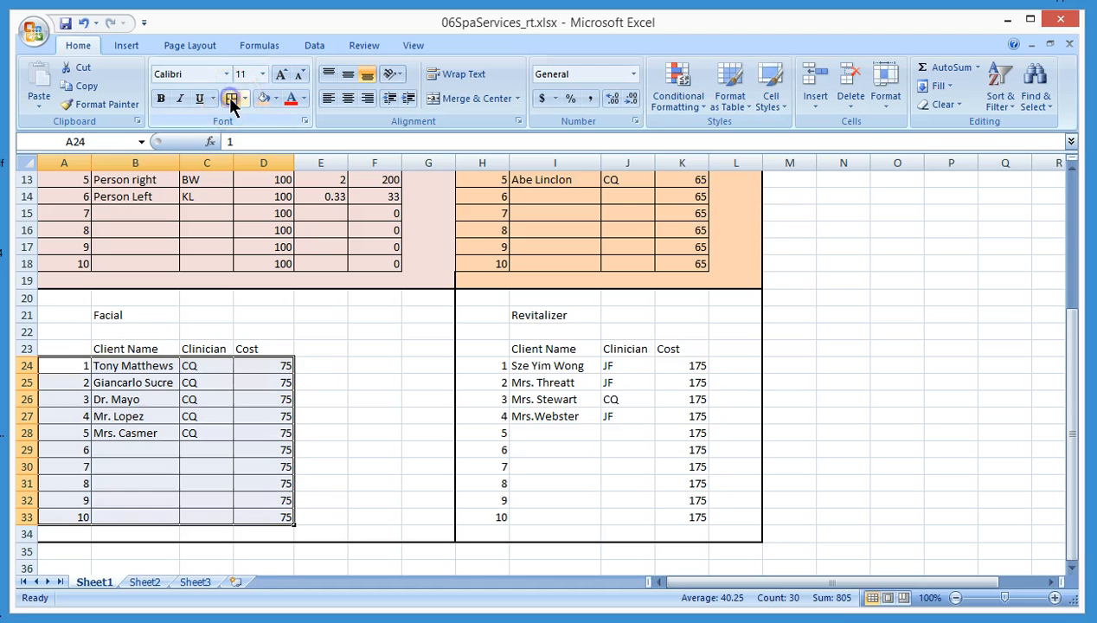
{"action": "left_click", "coordinate": [322, 311]}
{"action": "left_click_drag", "start_coordinate": [83, 300], "coordinate": [425, 531]}
{"action": "left_click", "coordinate": [277, 98]}
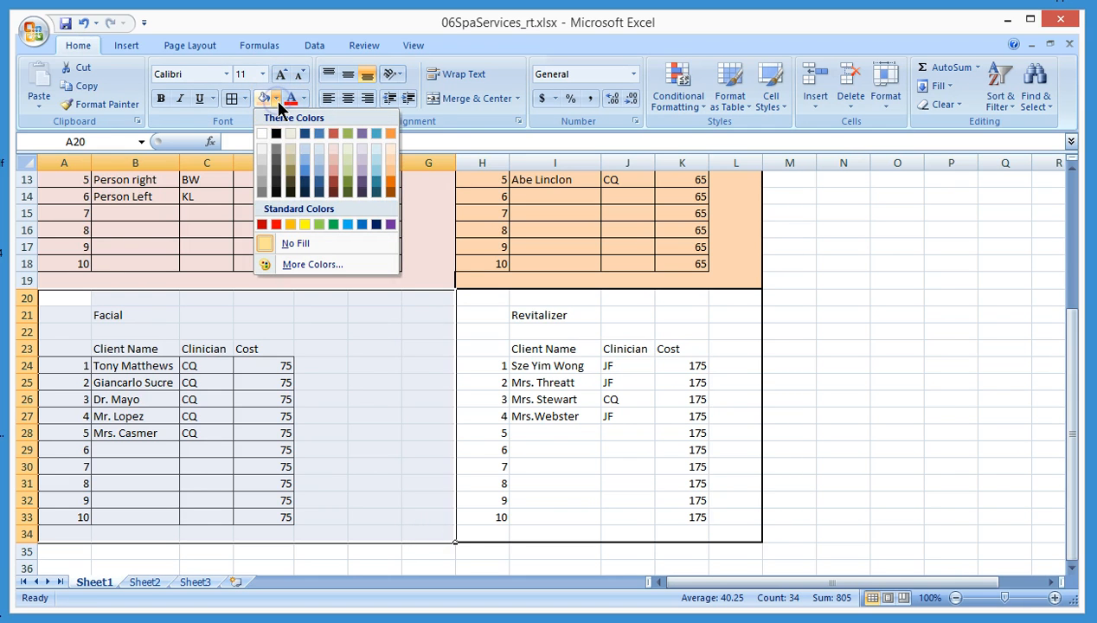
{"action": "left_click", "coordinate": [316, 163]}
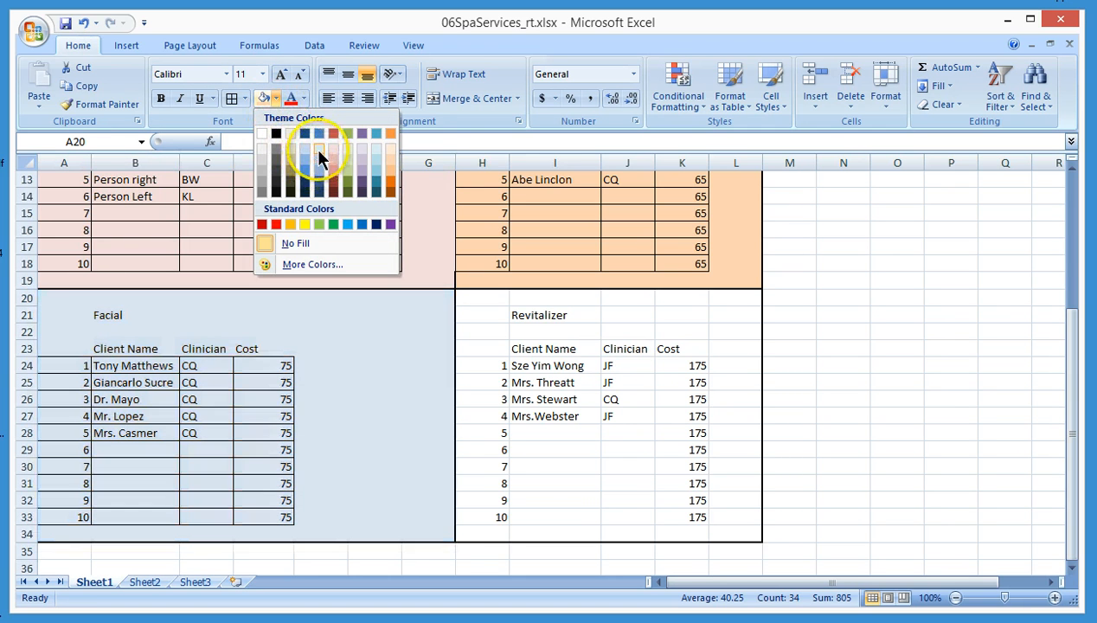
{"action": "left_click", "coordinate": [313, 149]}
{"action": "left_click", "coordinate": [554, 364]}
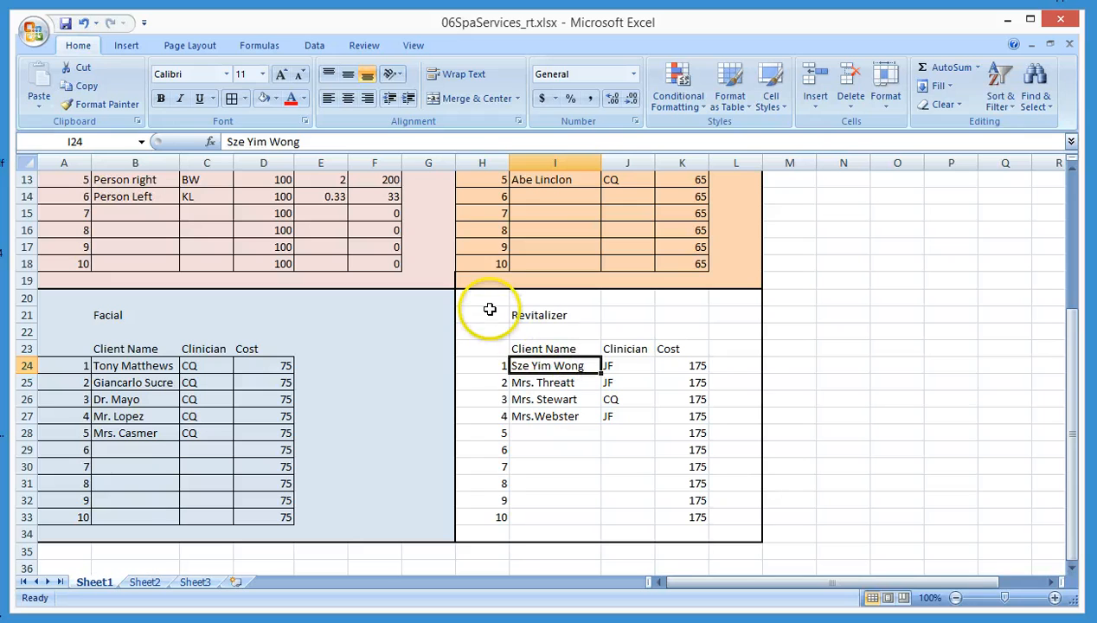
Grid the Revitalizer table H24:K33 and fill the Revitalizer block H20:L34 olive green
{"action": "left_click", "coordinate": [499, 364]}
{"action": "left_click_drag", "start_coordinate": [537, 373], "coordinate": [670, 514]}
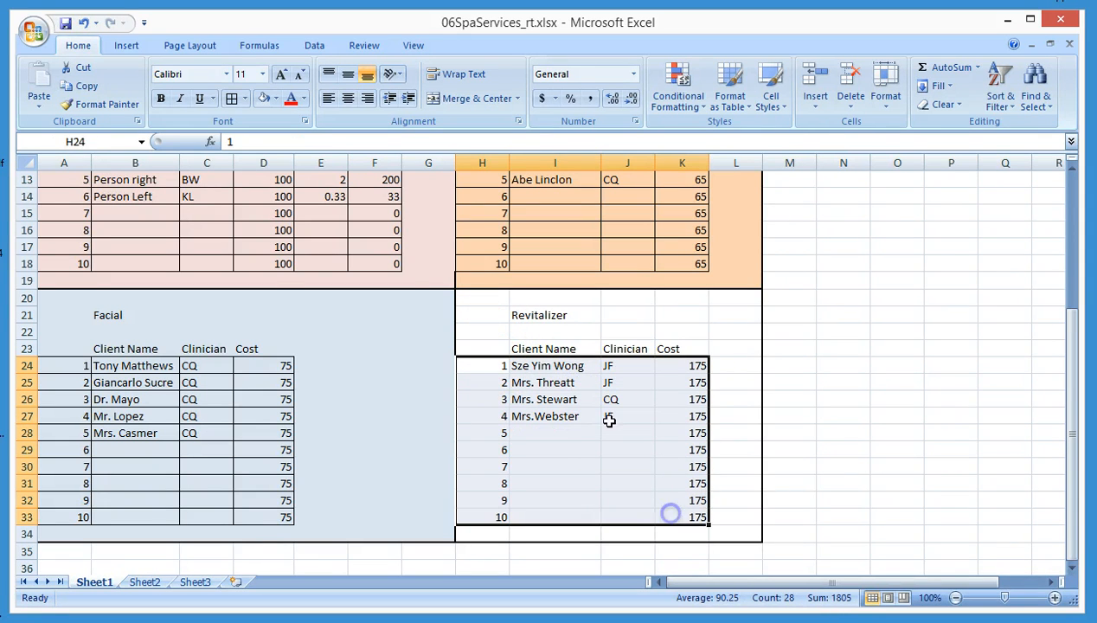
{"action": "left_click", "coordinate": [231, 98]}
{"action": "left_click_drag", "start_coordinate": [472, 297], "coordinate": [717, 531]}
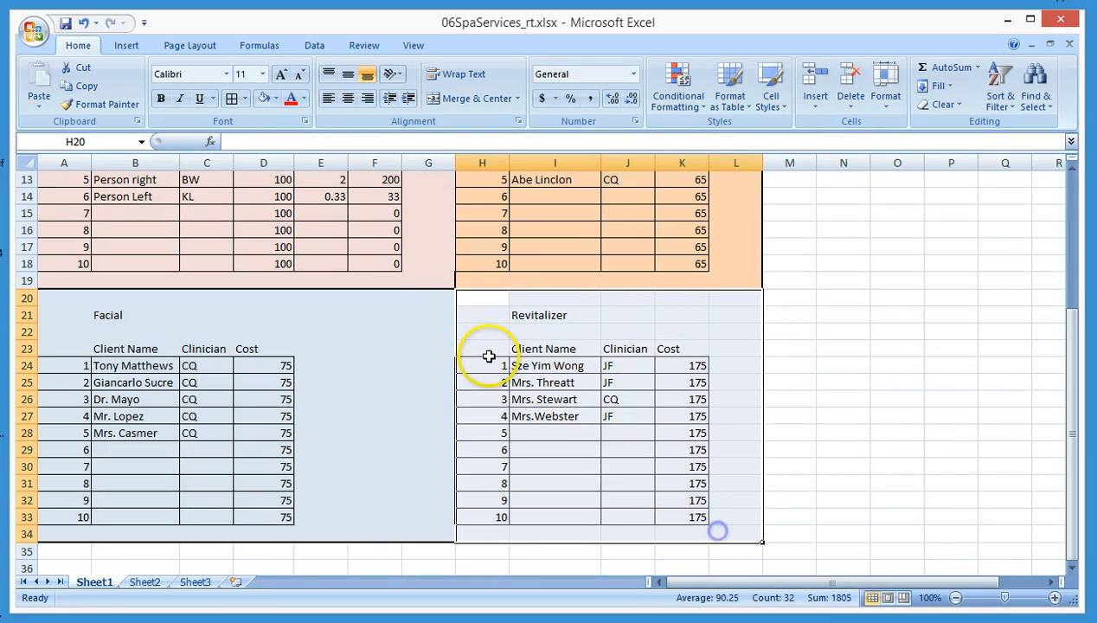
{"action": "left_click", "coordinate": [273, 99]}
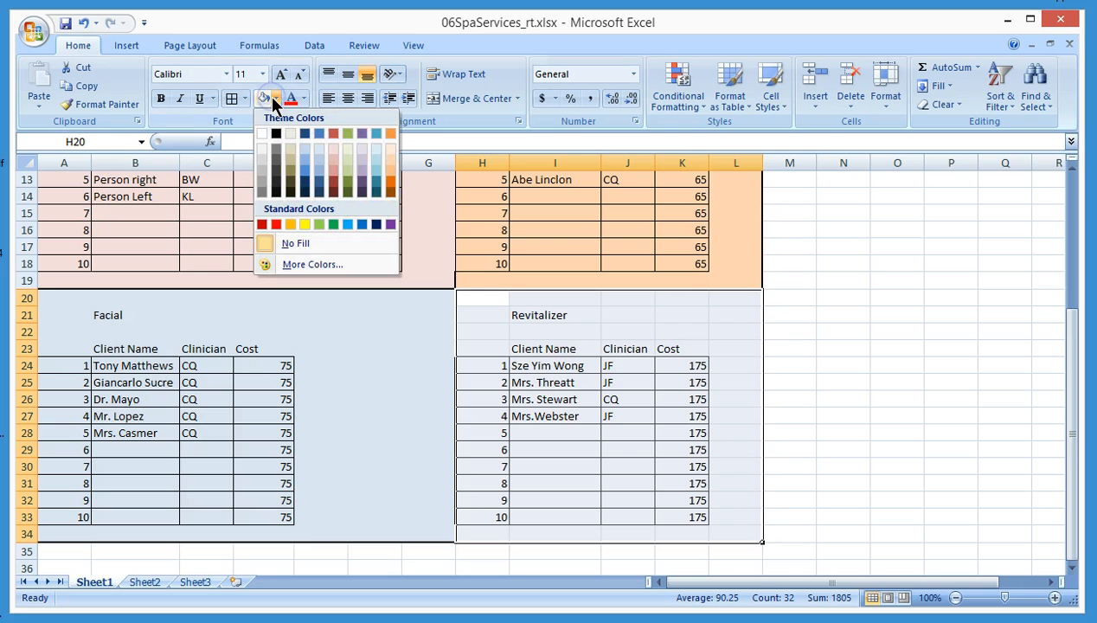
{"action": "left_click", "coordinate": [346, 177]}
{"action": "left_click", "coordinate": [820, 334]}
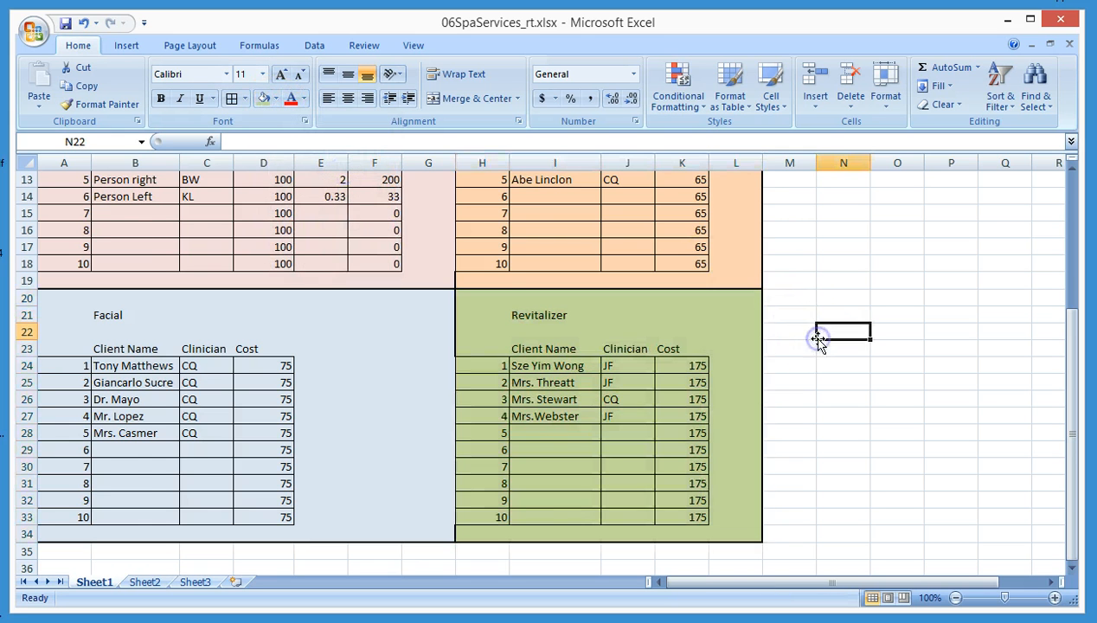
{"action": "scroll", "coordinate": [818, 340], "scroll_direction": "up", "scroll_amount": 3}
Increase the font size of the 'Michigan Ave. Athletic Club Spa Services' title in A2
{"action": "scroll", "coordinate": [818, 340], "scroll_direction": "up", "scroll_amount": 1}
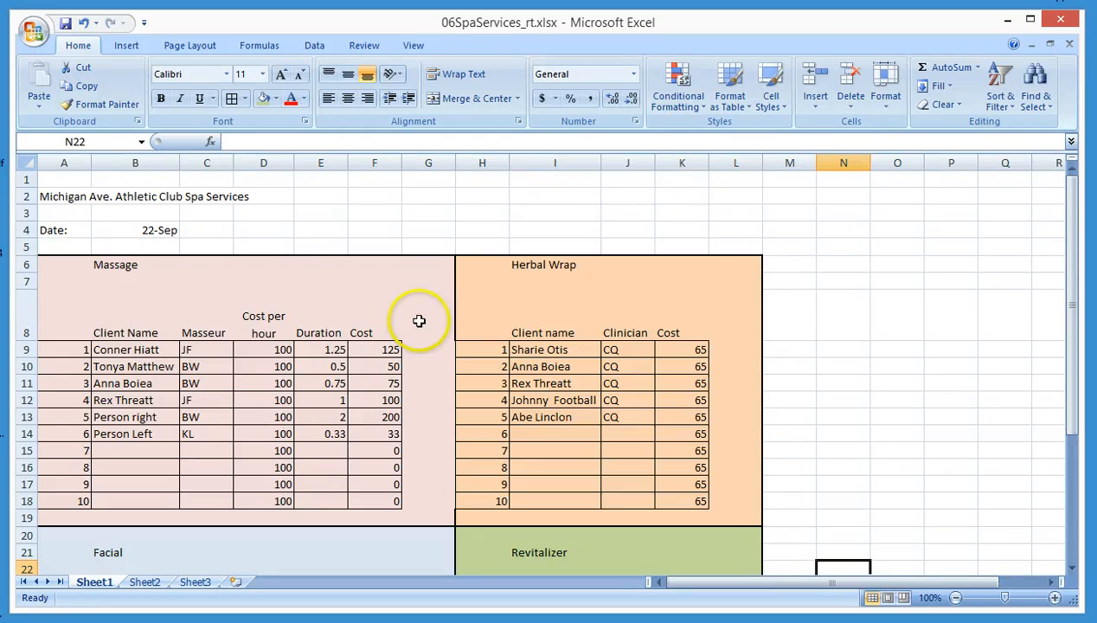
{"action": "left_click", "coordinate": [54, 195]}
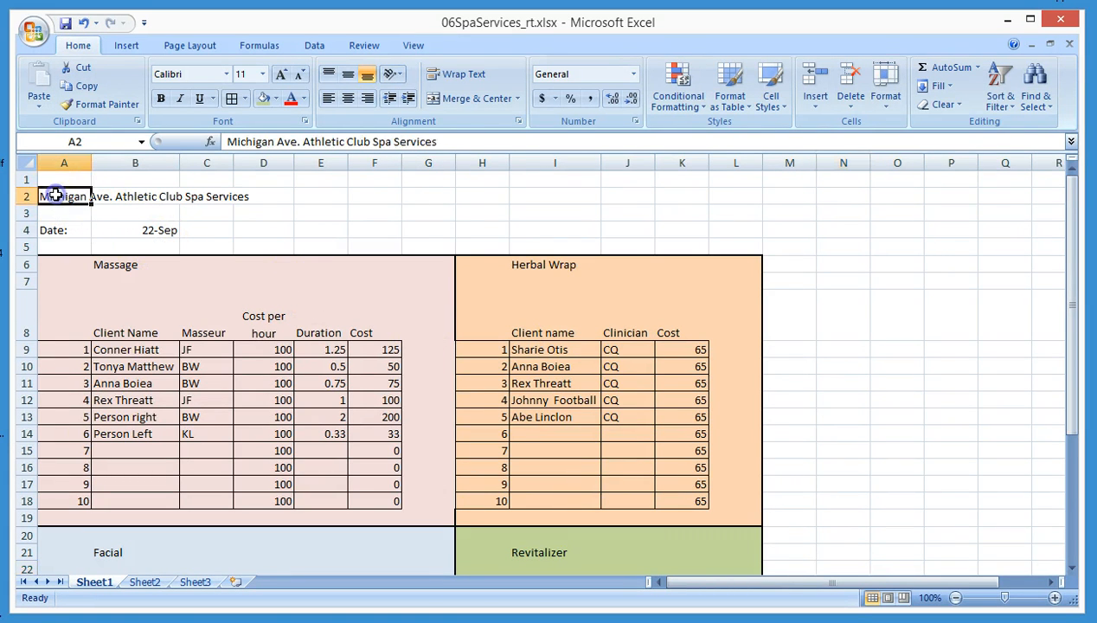
{"action": "left_click", "coordinate": [262, 74]}
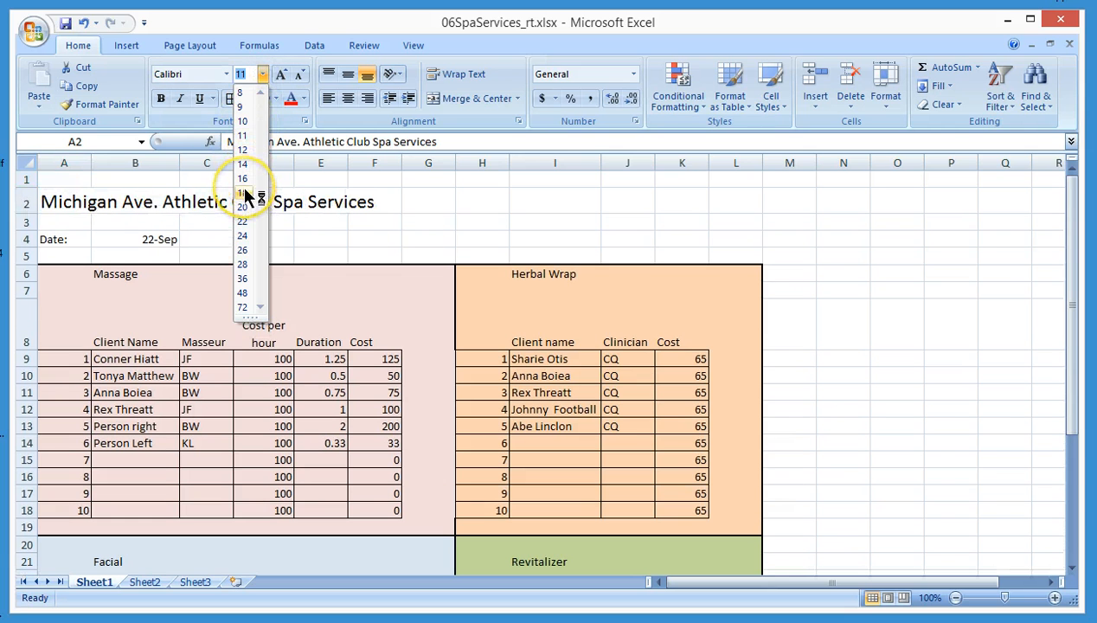
{"action": "left_click", "coordinate": [467, 223]}
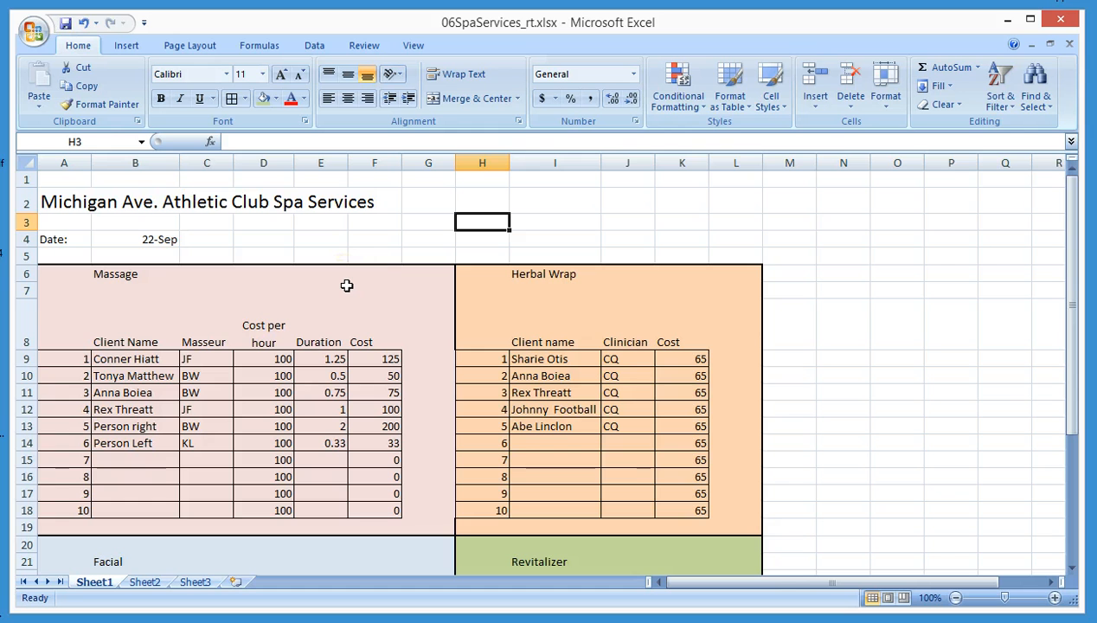
{"action": "scroll", "coordinate": [346, 285], "scroll_direction": "down", "scroll_amount": 5}
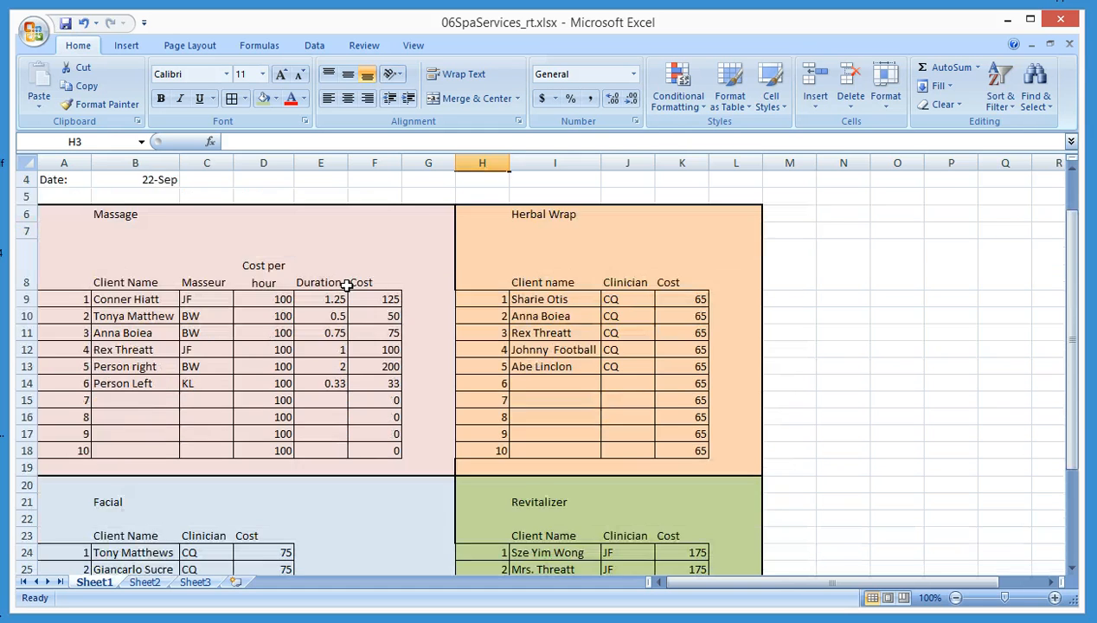
{"action": "scroll", "coordinate": [346, 286], "scroll_direction": "up", "scroll_amount": 5}
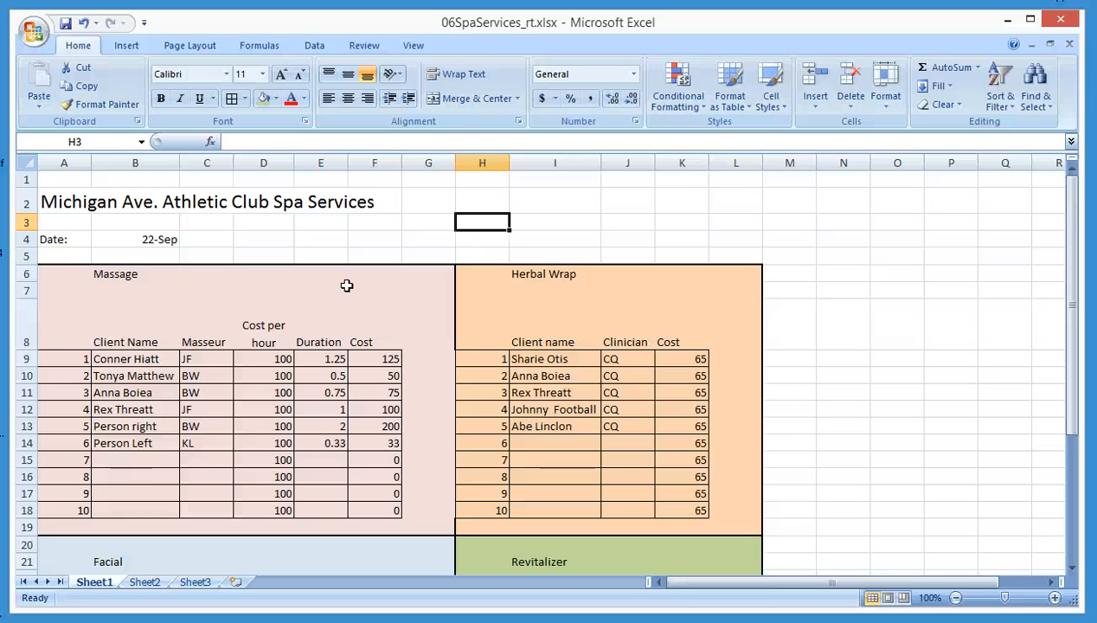
Save the workbook as 06SpaServices_rt.xlsx on the Desktop, overwriting the existing file
{"action": "left_click", "coordinate": [33, 31]}
{"action": "mouse_move", "coordinate": [36, 180]}
{"action": "left_click", "coordinate": [180, 104]}
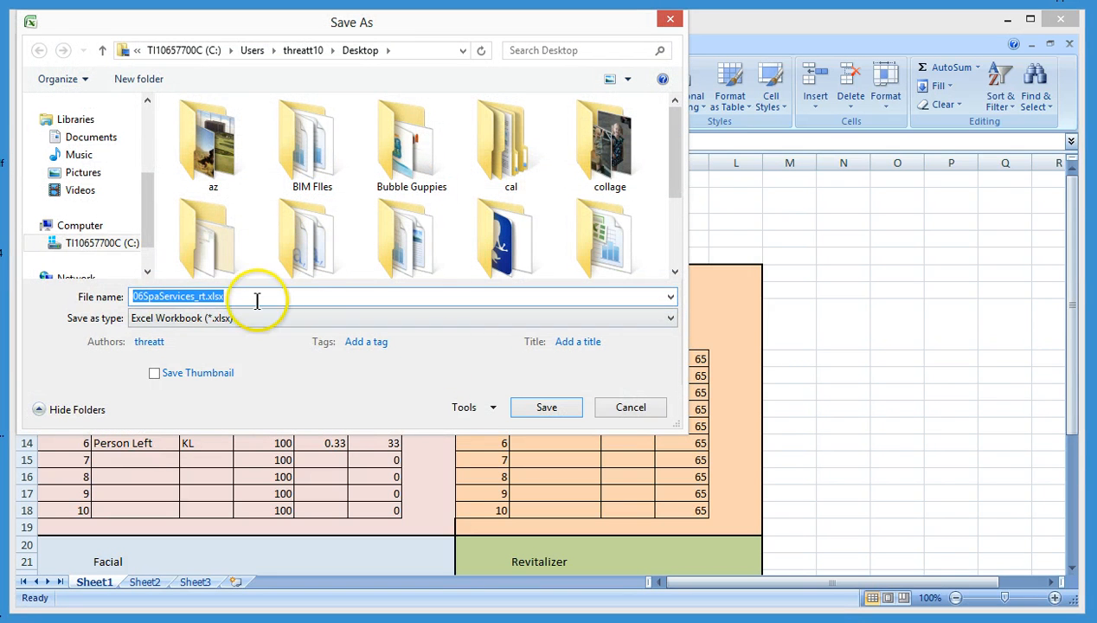
{"action": "left_click_drag", "start_coordinate": [149, 201], "coordinate": [149, 147]}
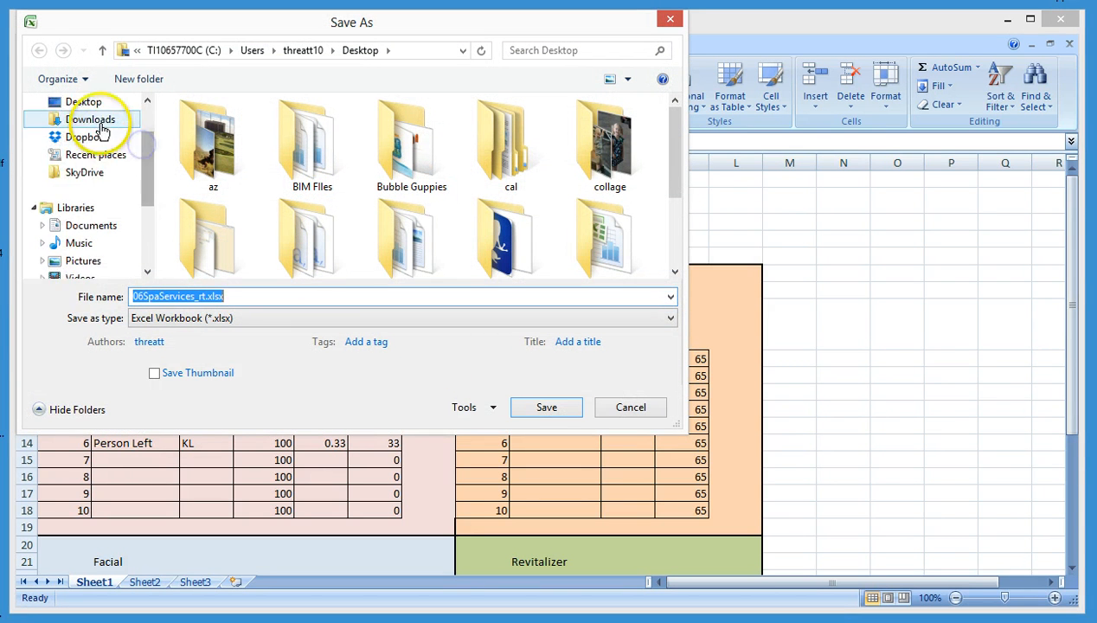
{"action": "left_click", "coordinate": [83, 102]}
{"action": "left_click", "coordinate": [544, 405]}
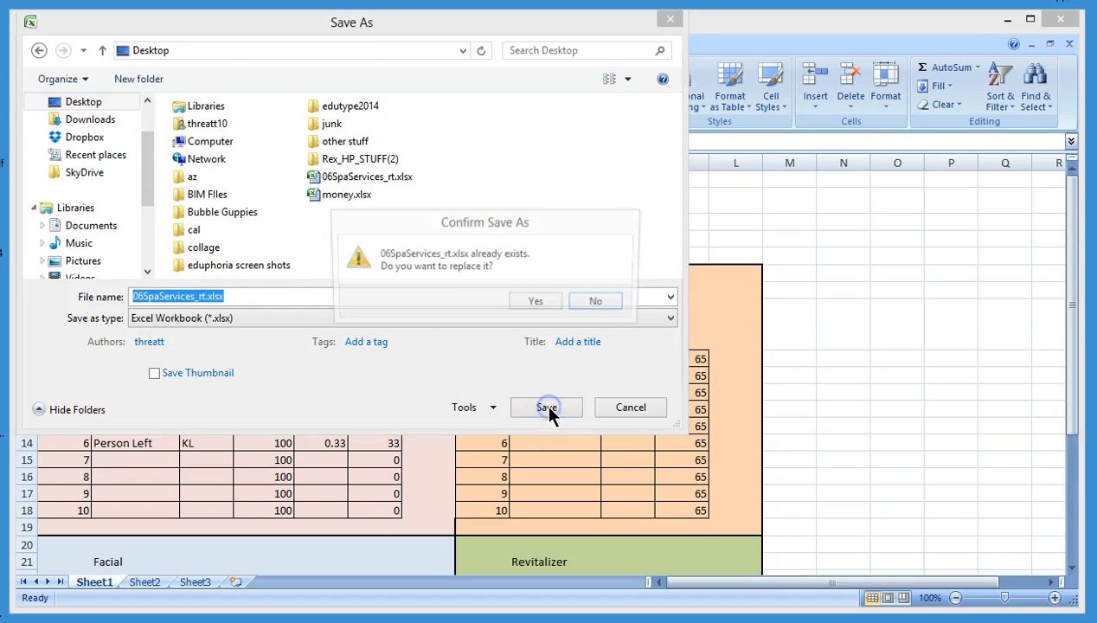
{"action": "left_click", "coordinate": [537, 304]}
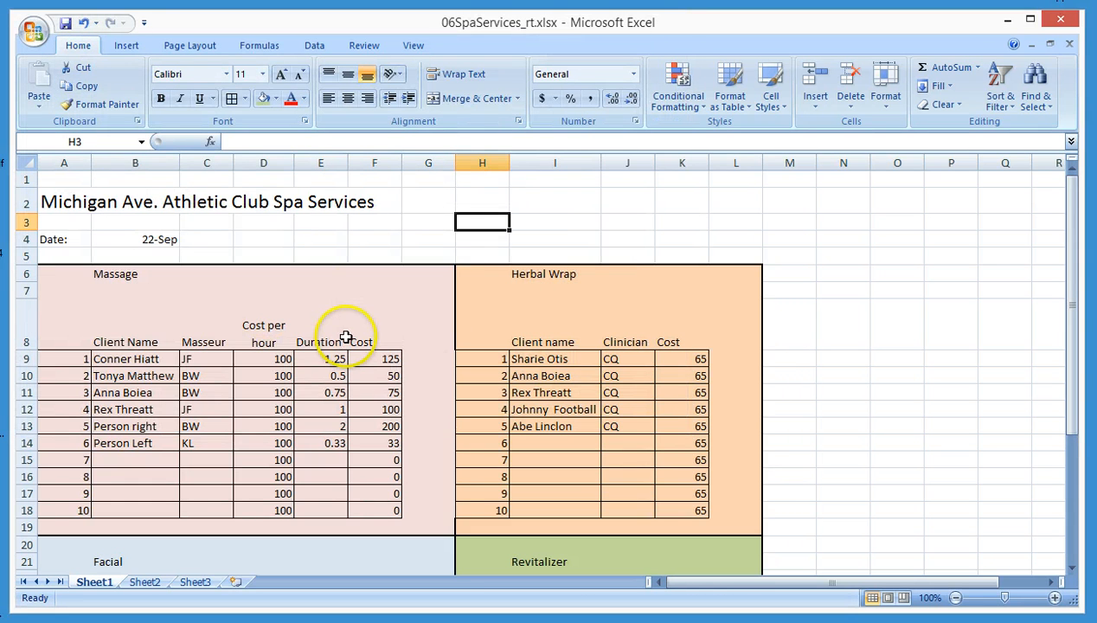